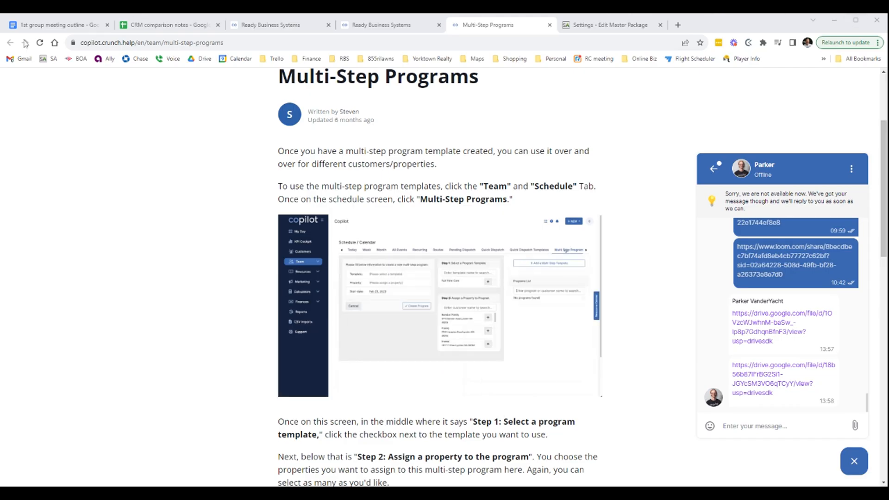
Switch to the satellite estimating calculator and load the shop's street address in North Kingstown from the address suggestions
click(384, 26)
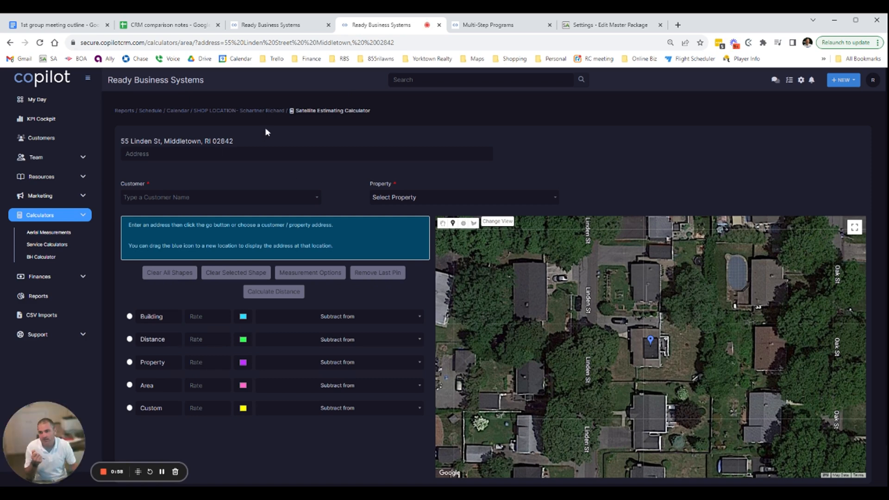
click(266, 154)
text(251)
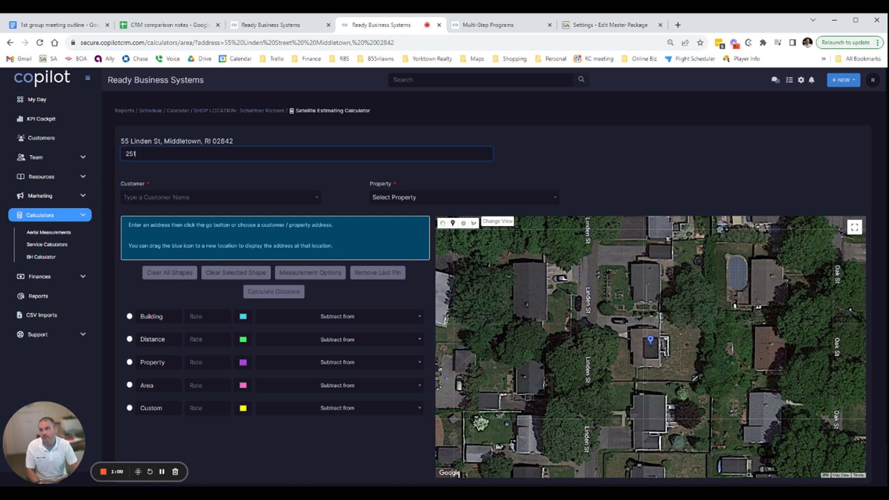
text( E)
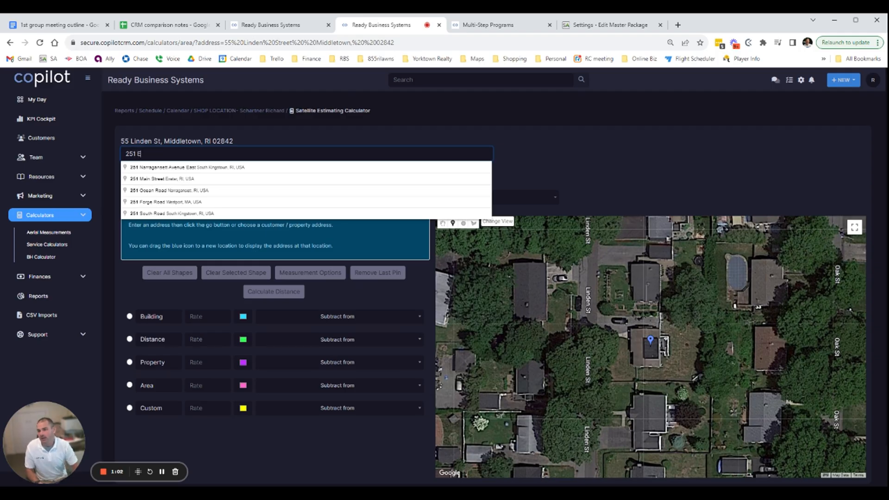
text(xeter)
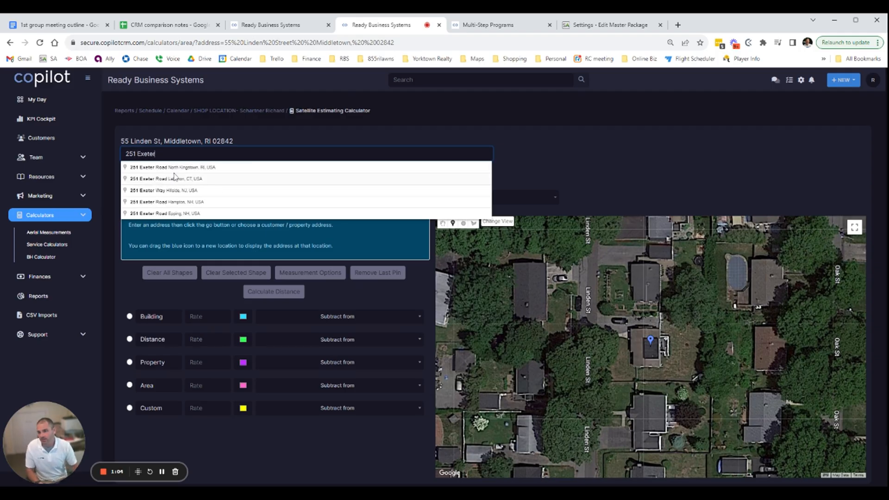
click(174, 167)
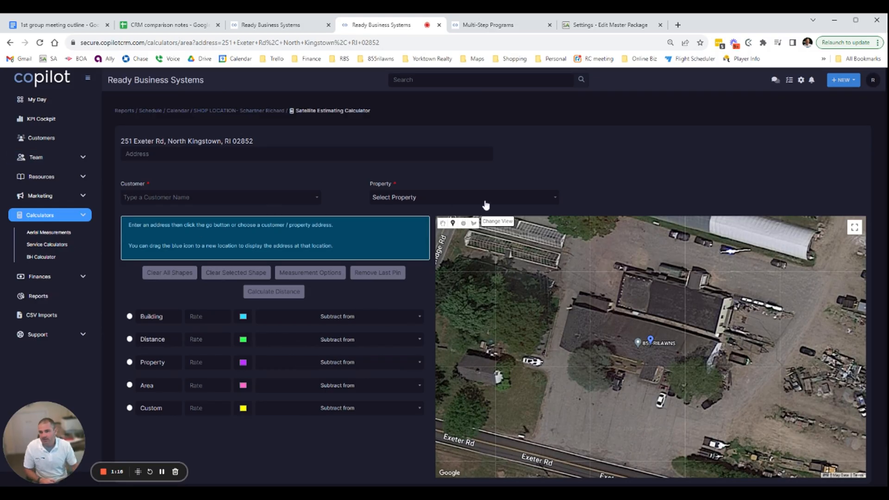
Choose the shop location customer for the measurement and select that customer's property
click(468, 199)
click(265, 200)
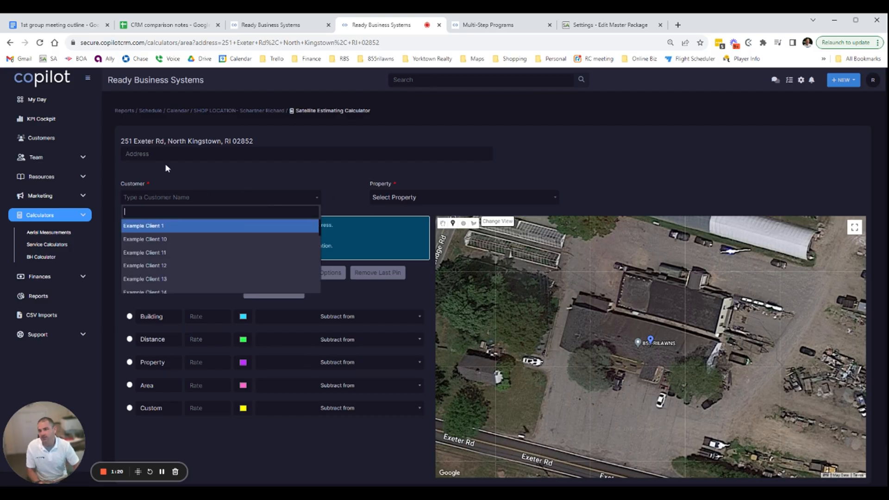
text(sch)
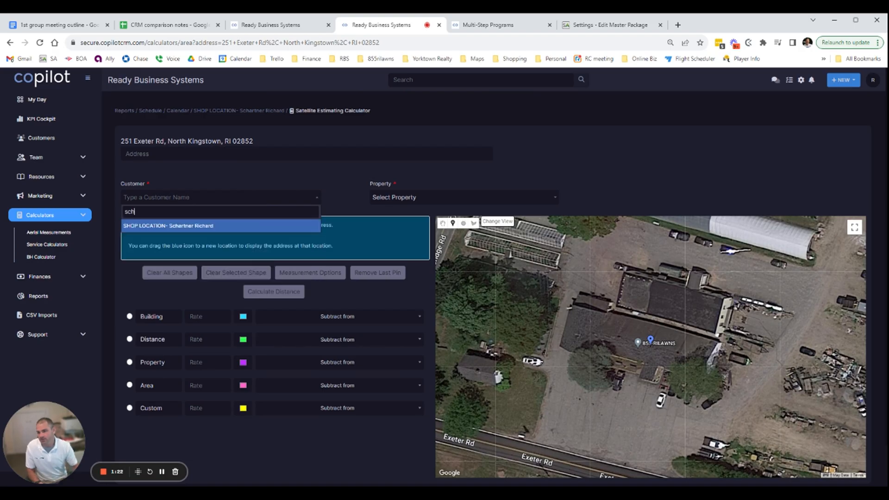
click(192, 225)
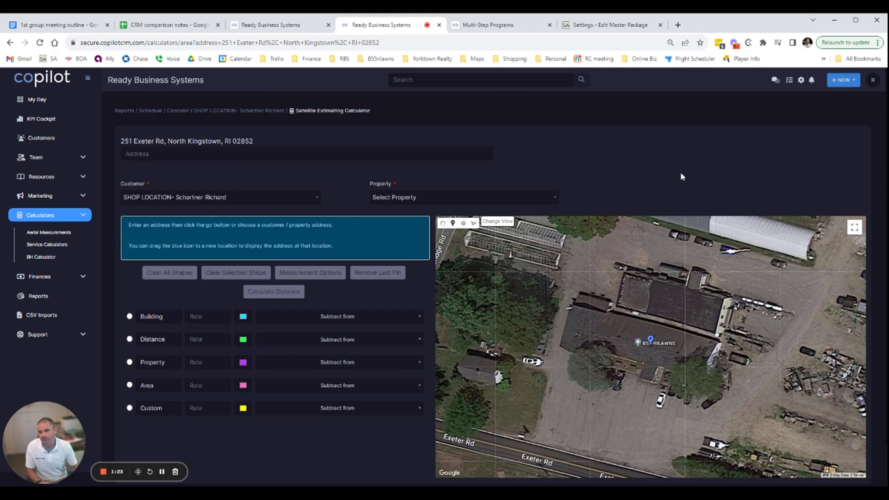
click(419, 197)
click(403, 229)
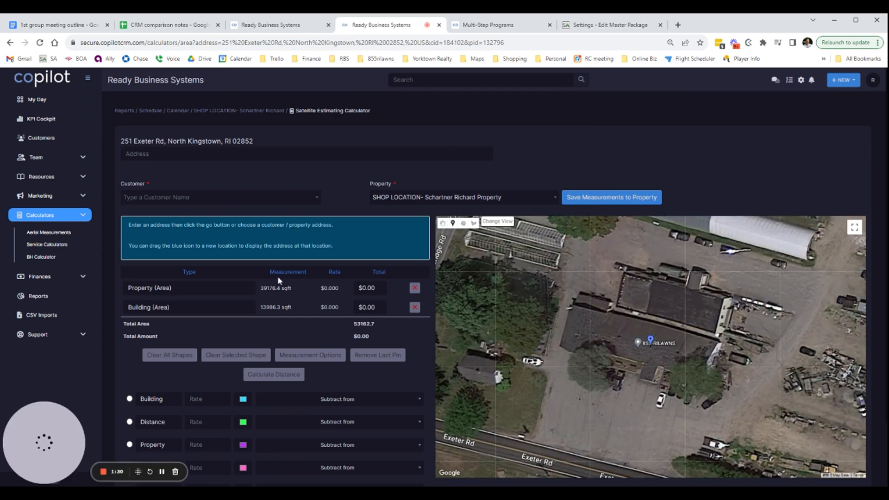
Delete the saved property and building measurements and trace a new Property area of about 44,232 sqft around the shop lot
click(415, 289)
click(414, 289)
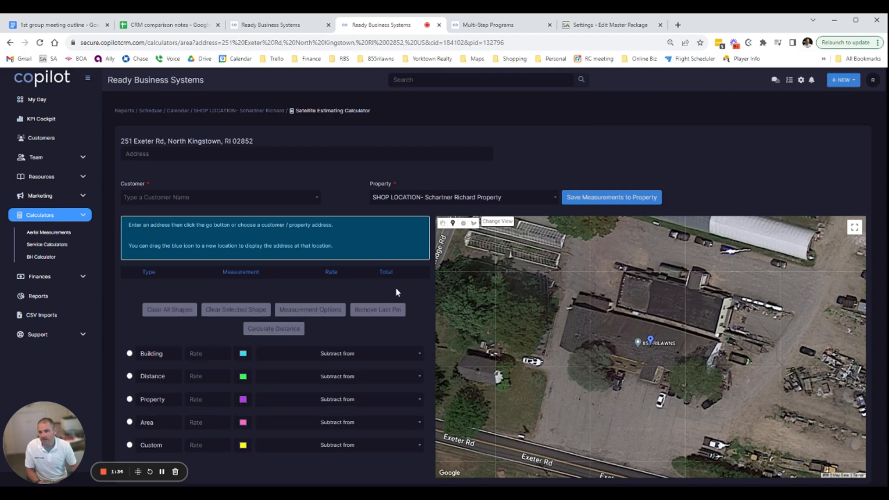
scroll(324, 307, down, 1)
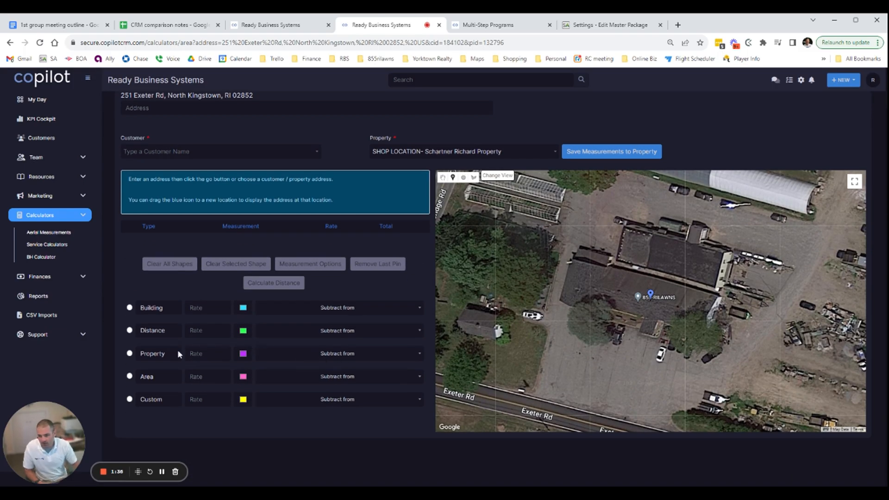
click(130, 354)
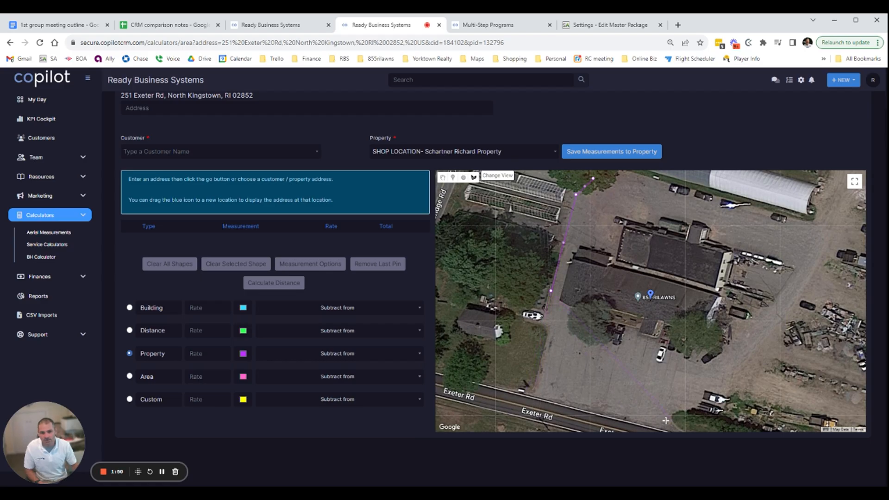
click(531, 392)
click(595, 184)
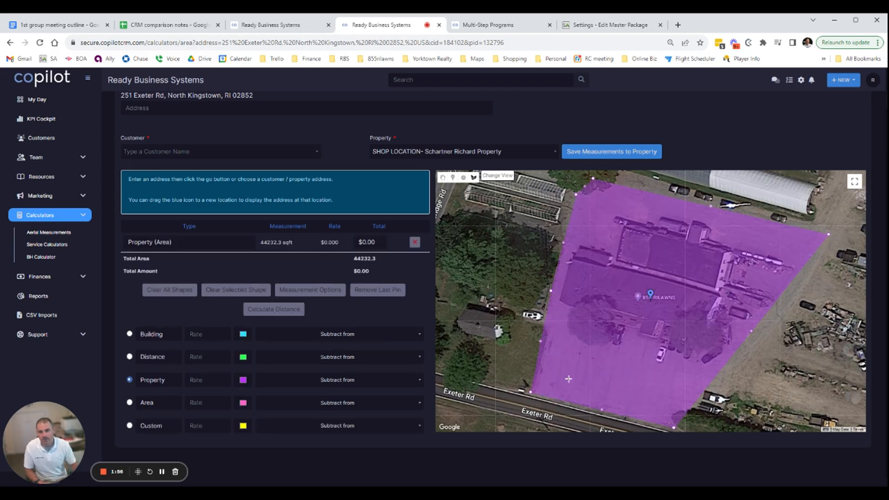
Trace the shop's roof outline as a Building area of about 15,124 sqft inside the property shape
click(130, 334)
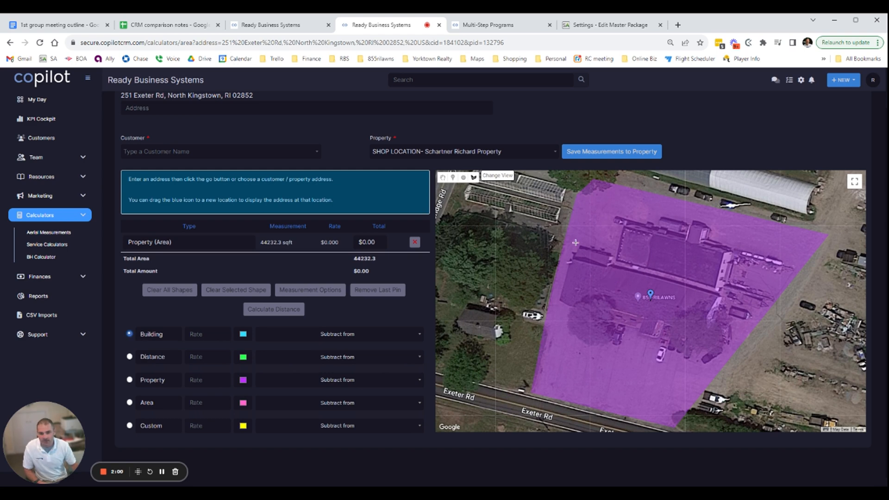
click(557, 301)
click(579, 246)
click(612, 254)
click(624, 220)
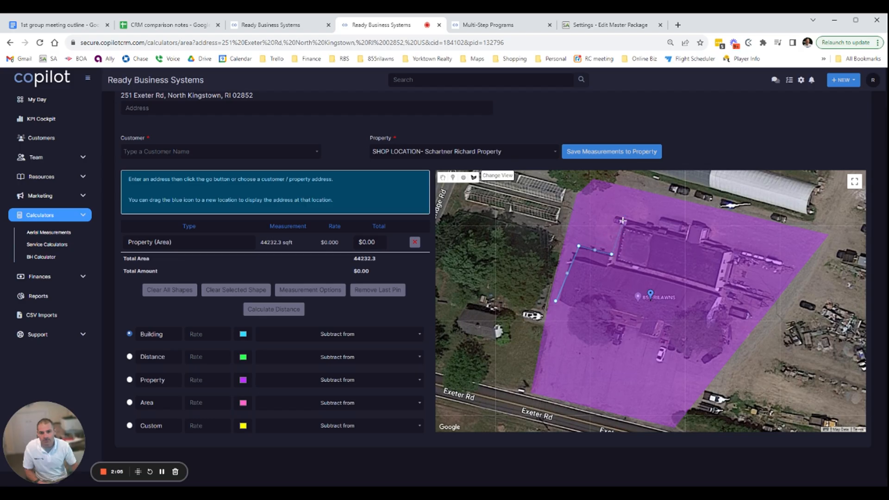
click(741, 249)
click(704, 360)
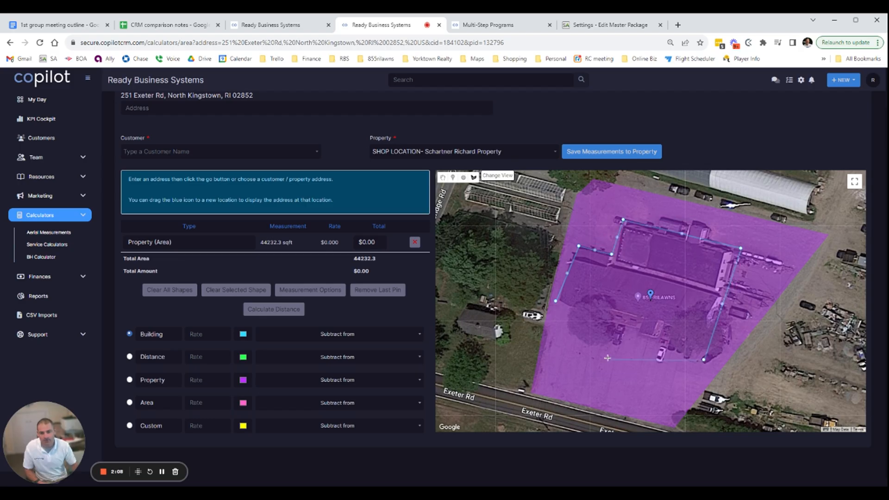
click(556, 302)
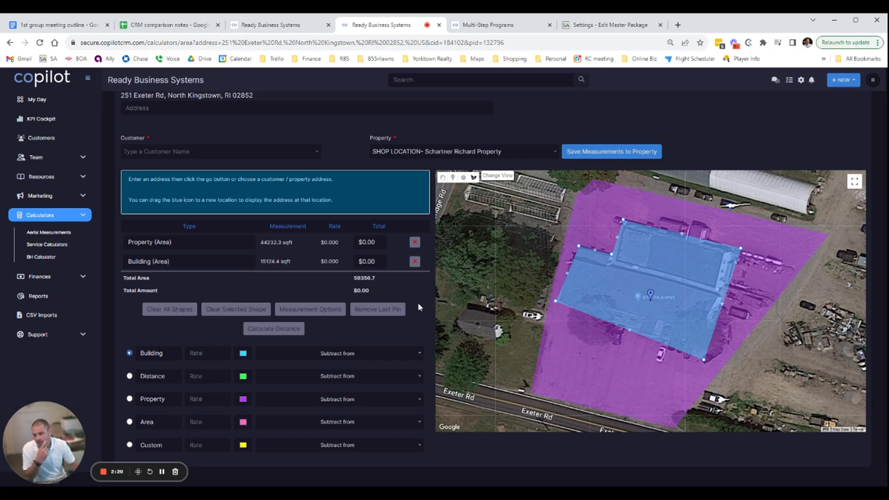
Set the Building area to subtract from Property and save the measurements to the property
click(354, 355)
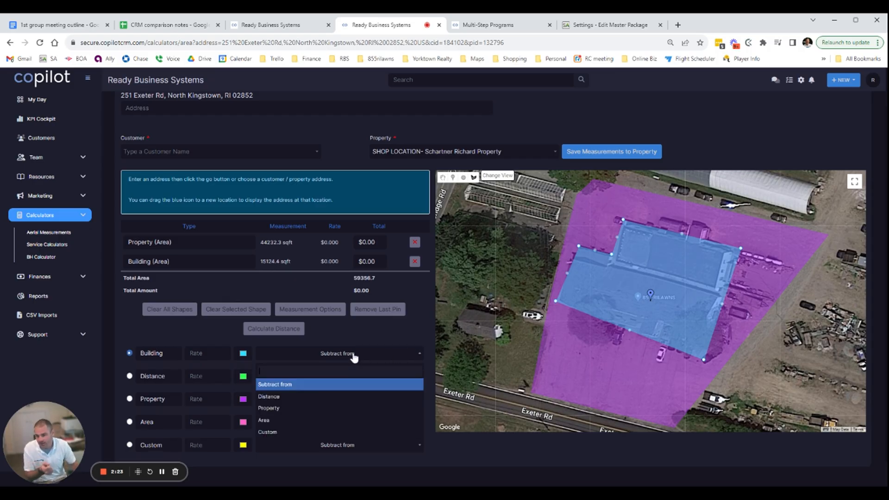
click(319, 408)
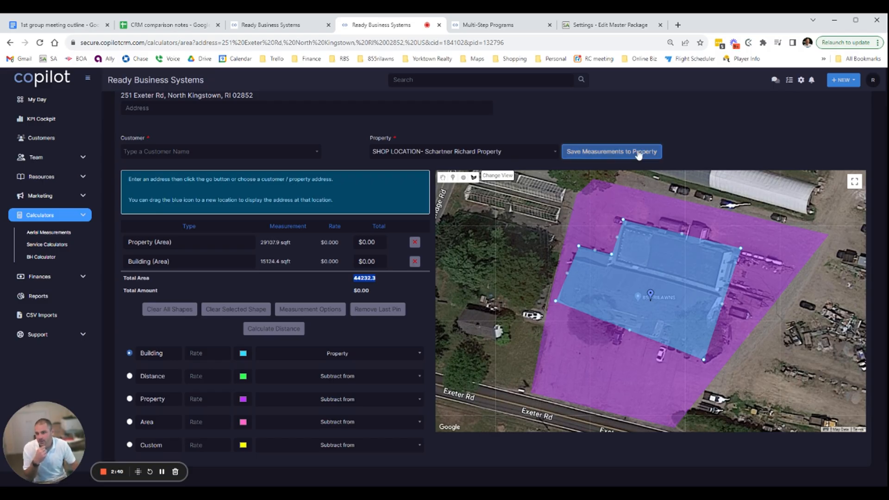
click(162, 472)
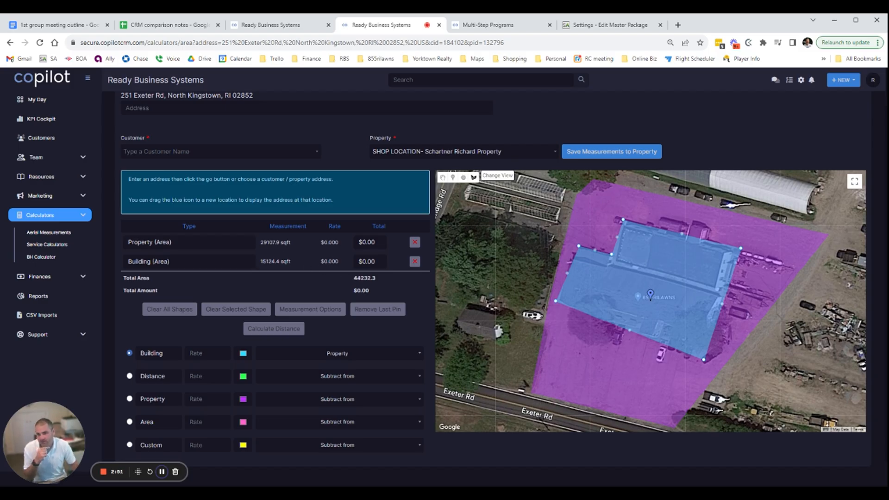
drag(380, 281, 349, 280)
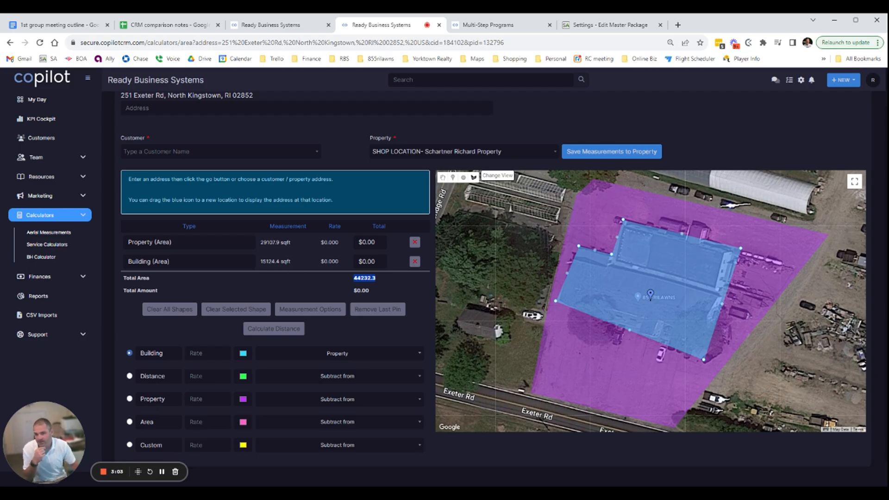
click(609, 156)
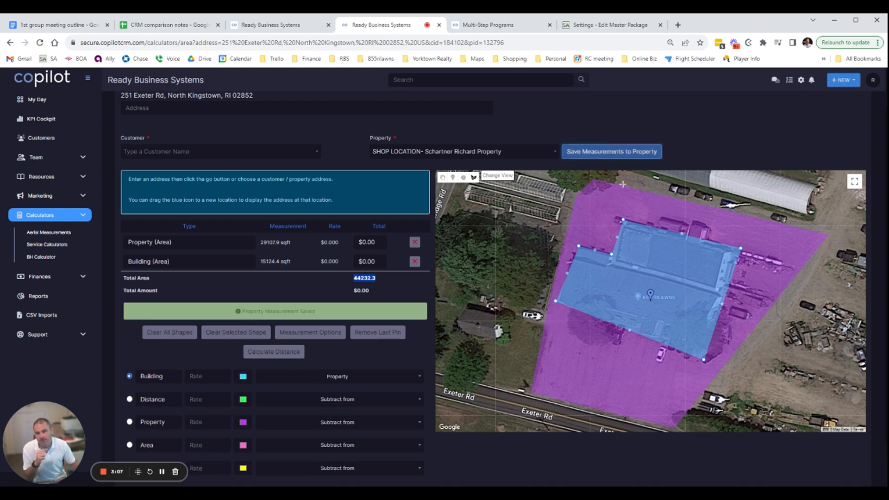
Open the shop location customer's record and check the lawn size stored in its properties list
scroll(403, 180, up, 1)
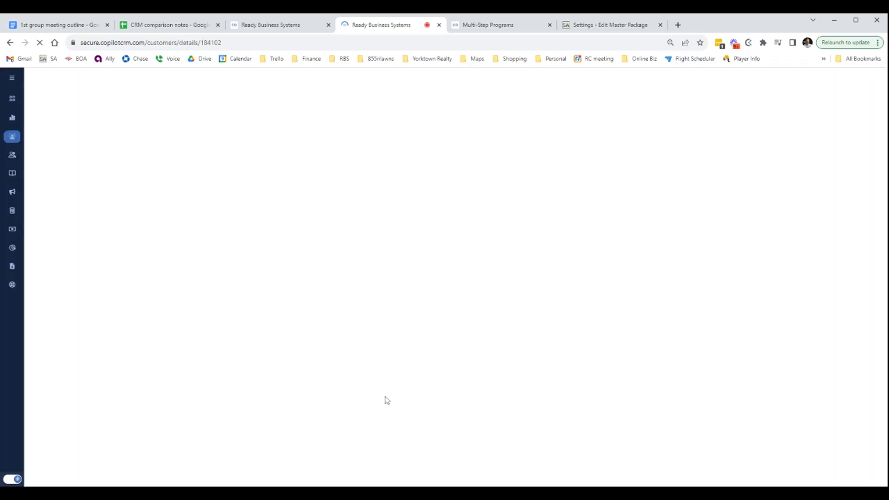
scroll(328, 345, down, 3)
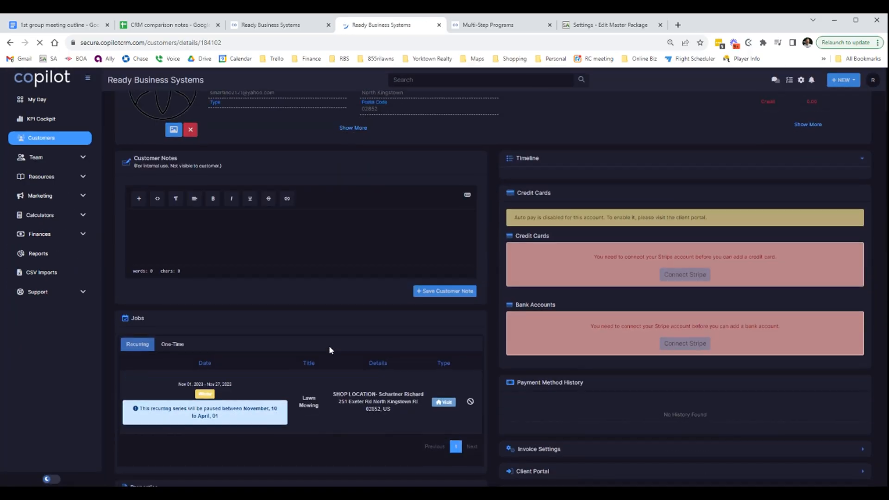
scroll(297, 325, down, 5)
scroll(304, 318, down, 3)
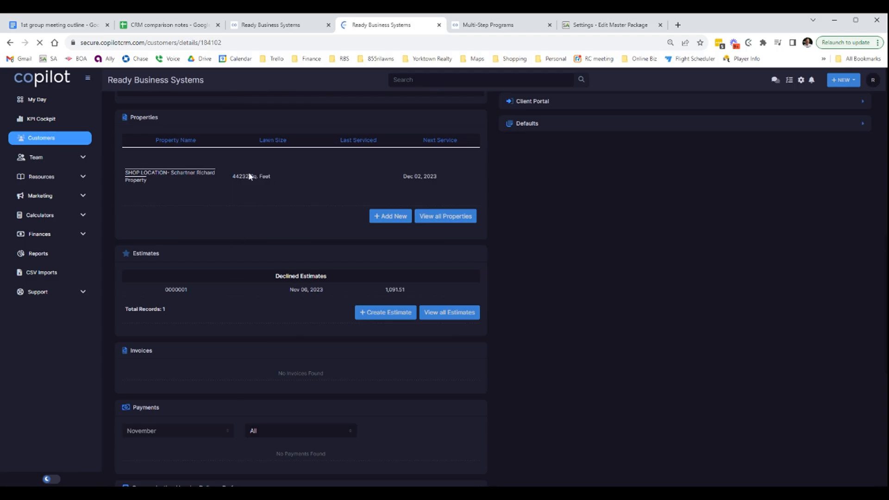
drag(231, 177, 265, 177)
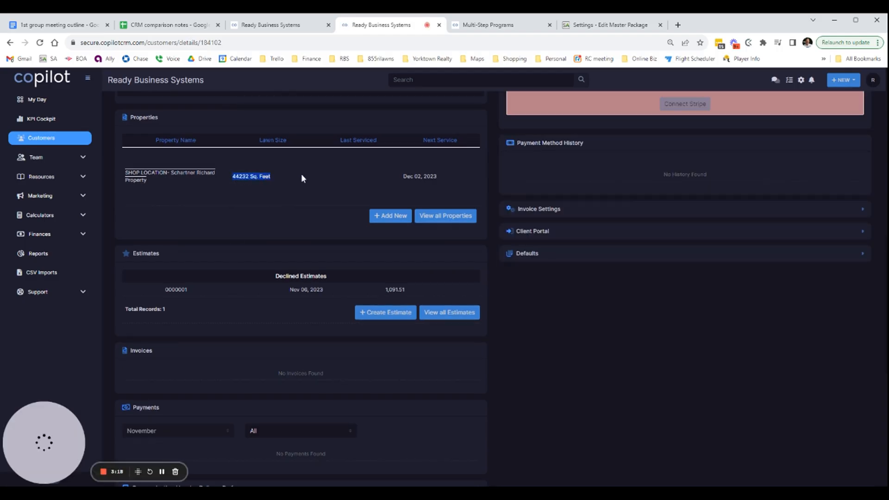
scroll(519, 406, up, 3)
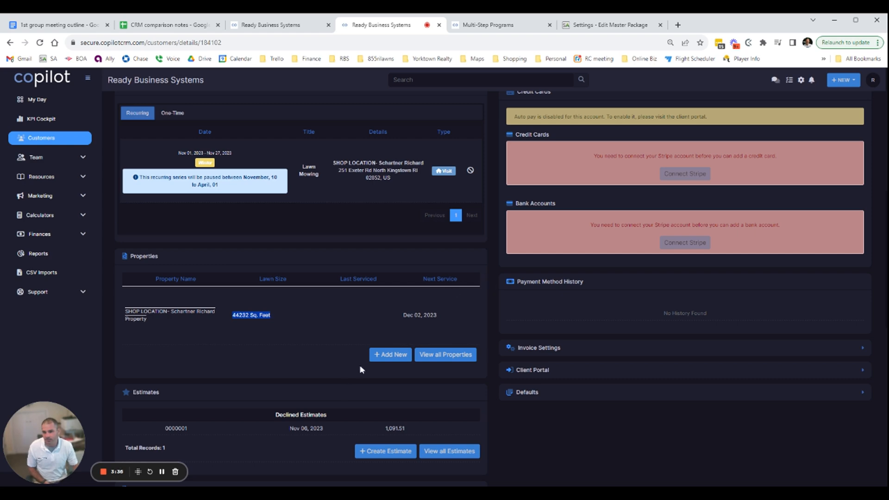
click(239, 315)
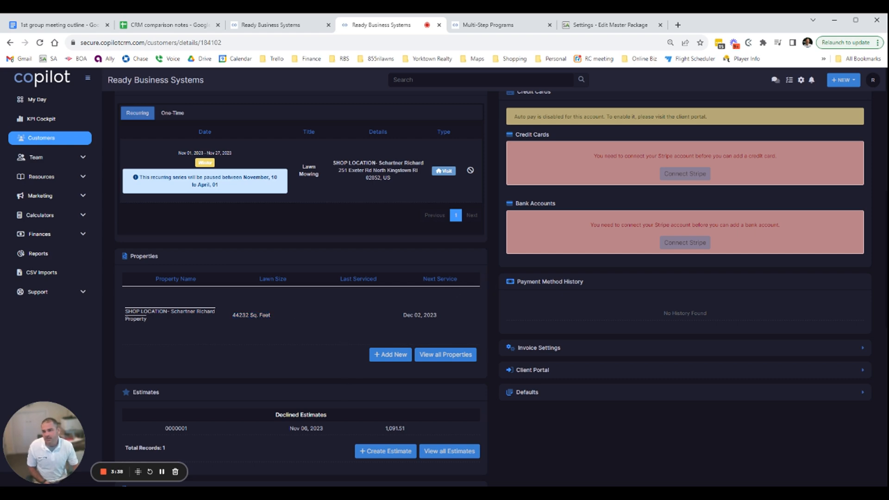
scroll(280, 383, down, 1)
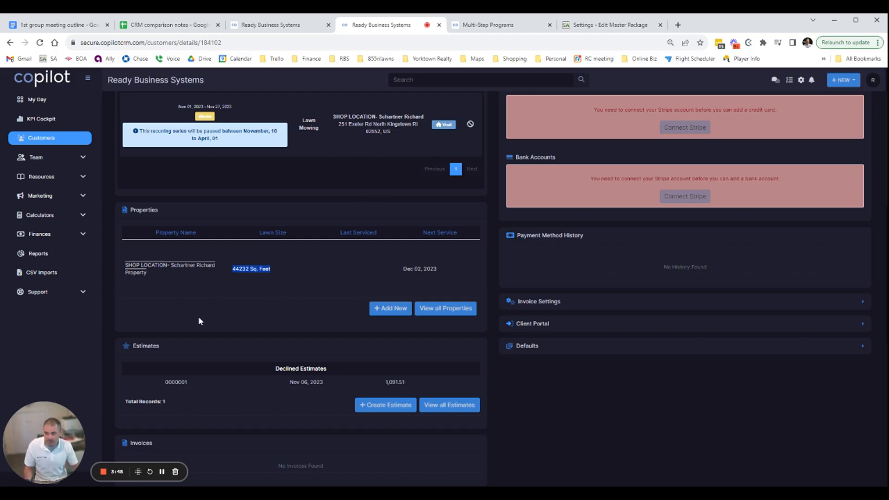
Reveal the available calculators and highlight the property's lawn size for comparison
click(84, 220)
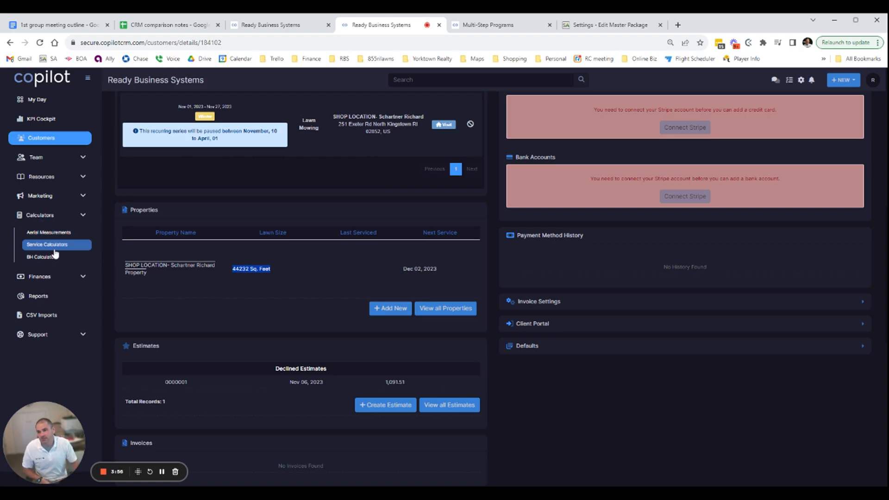
drag(210, 276, 263, 277)
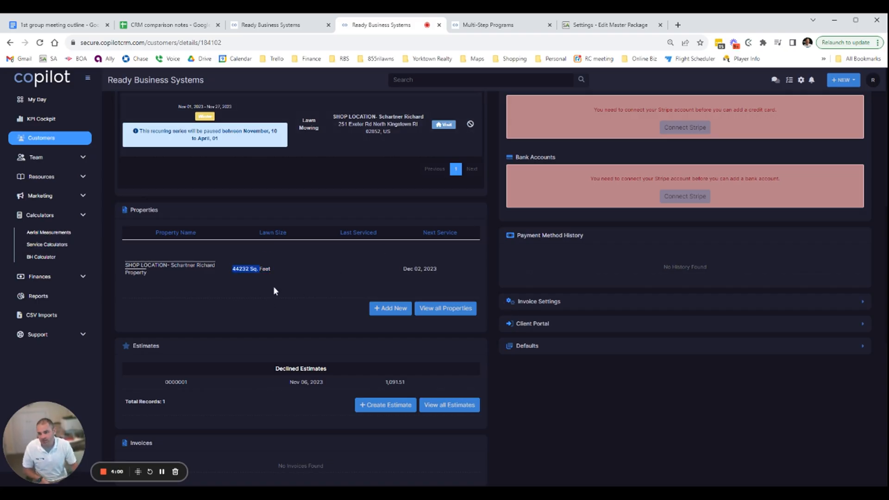
click(282, 270)
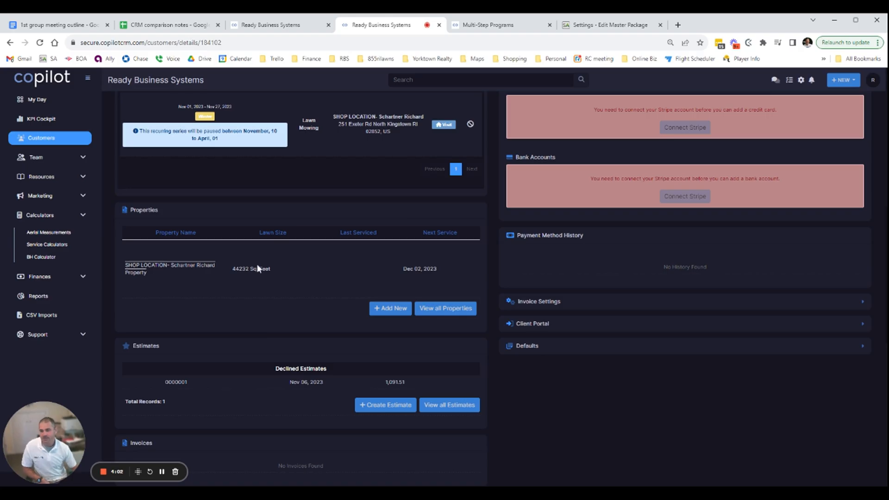
drag(228, 270, 287, 268)
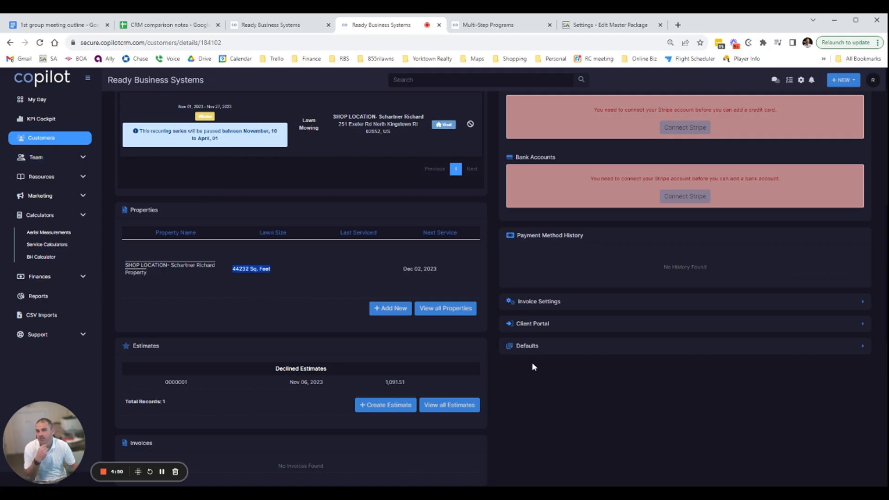
Open the finance estimates list and open the "First test estimate" for editing
scroll(659, 366, up, 5)
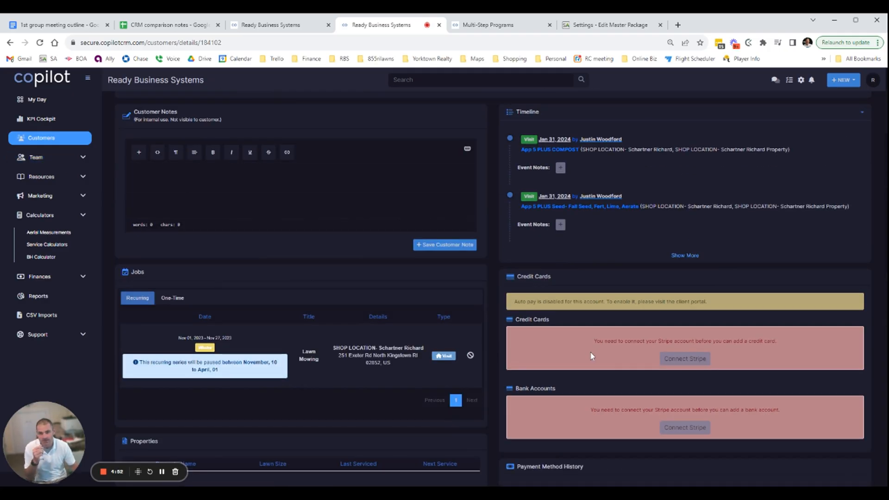
scroll(586, 354, down, 5)
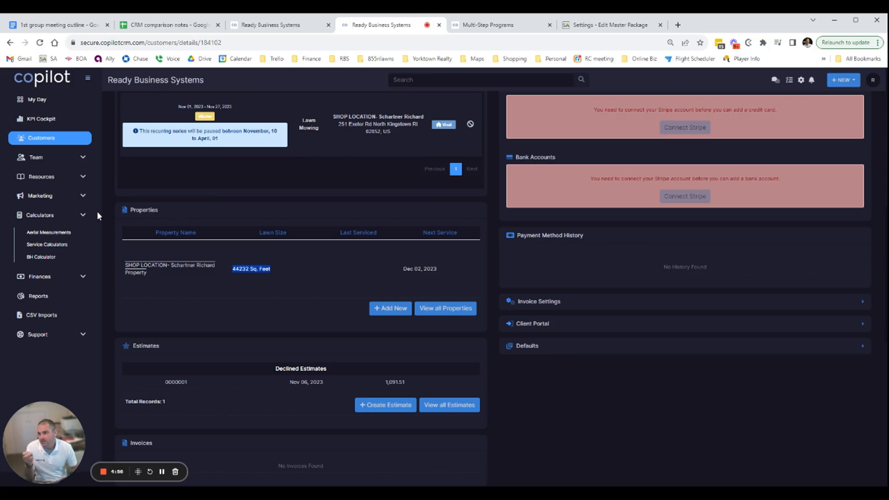
click(83, 159)
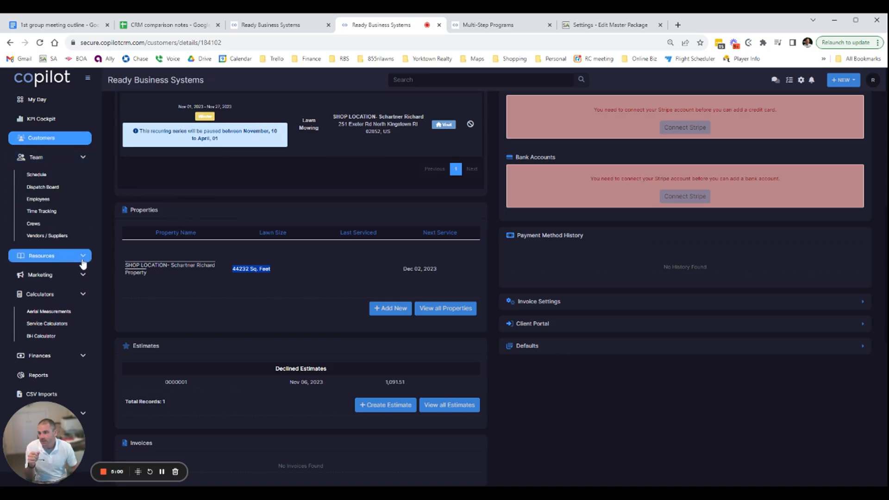
click(83, 255)
scroll(83, 297, down, 8)
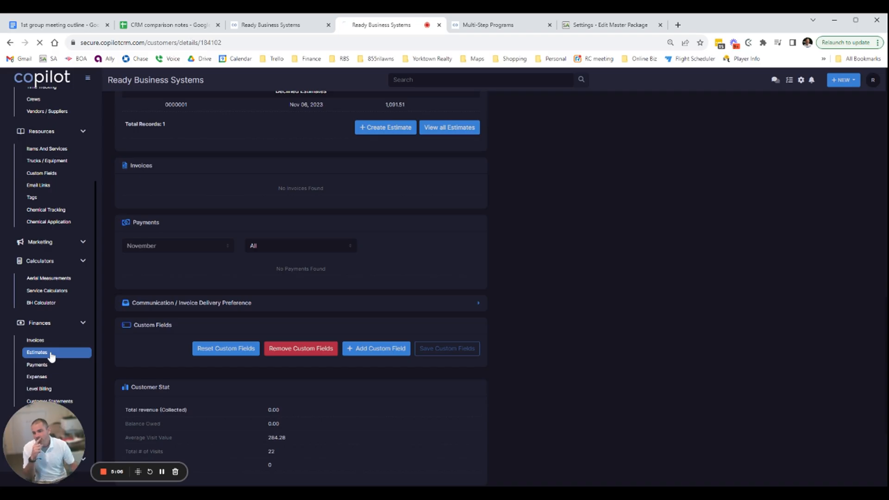
click(39, 353)
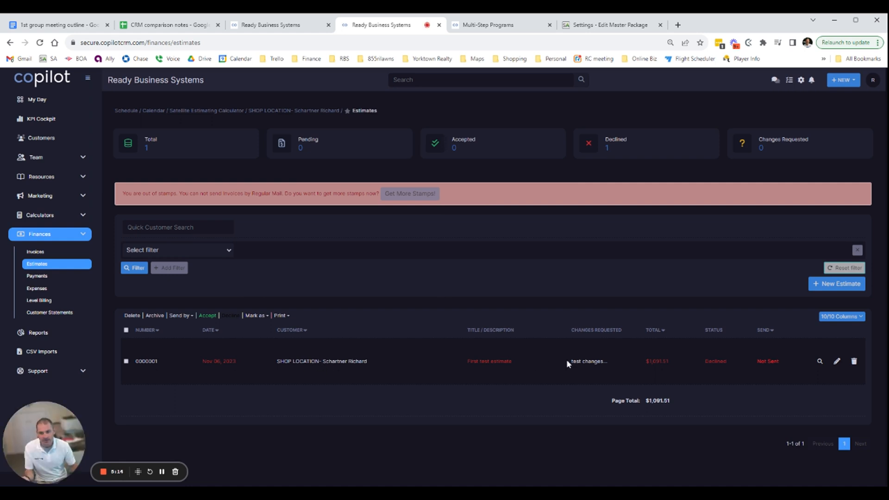
click(837, 362)
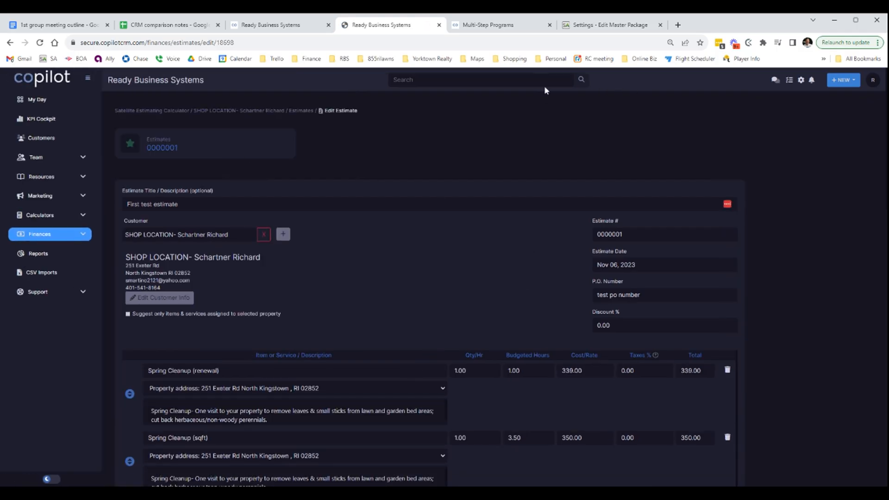
Open the team schedule in a separate browser tab and show its multi-step programs
click(83, 158)
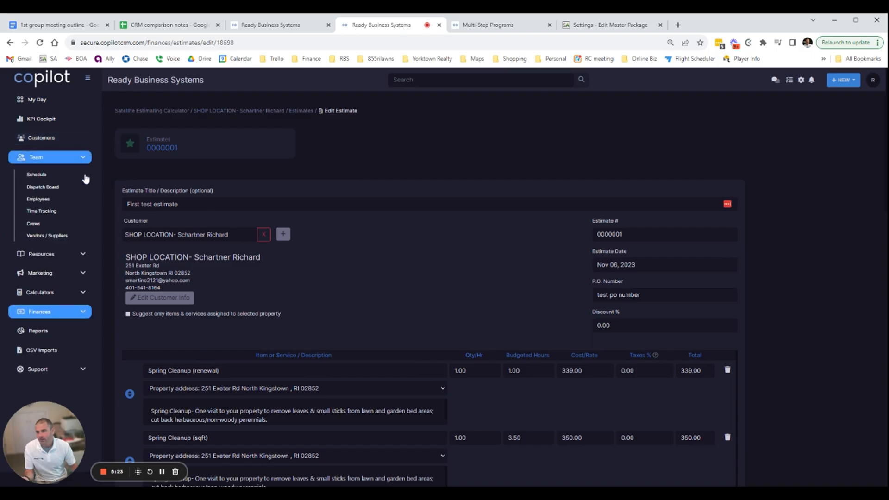
middle_click(57, 175)
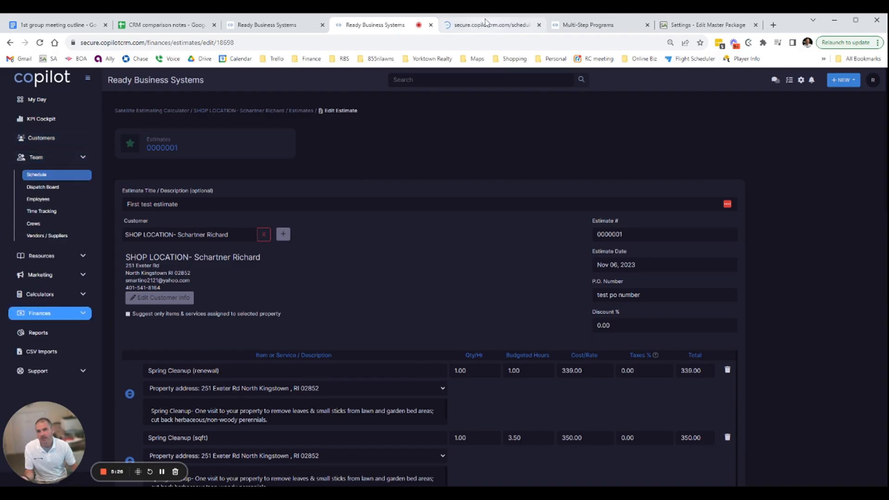
click(483, 25)
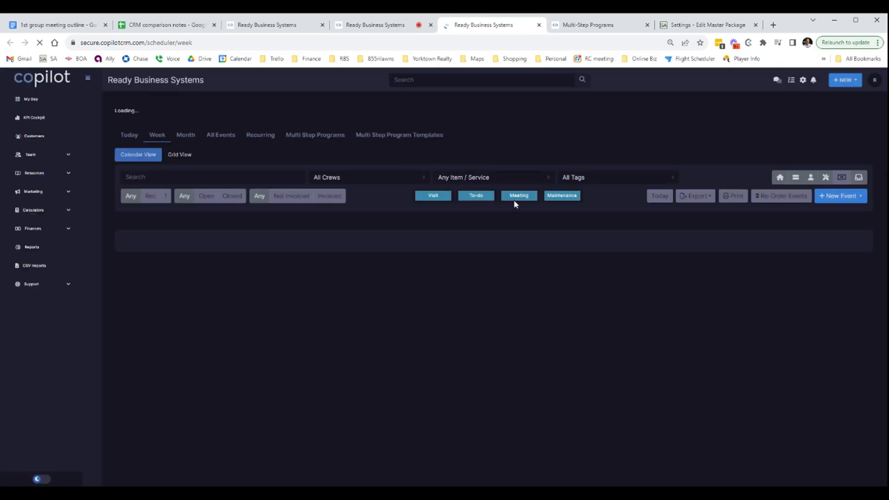
click(332, 135)
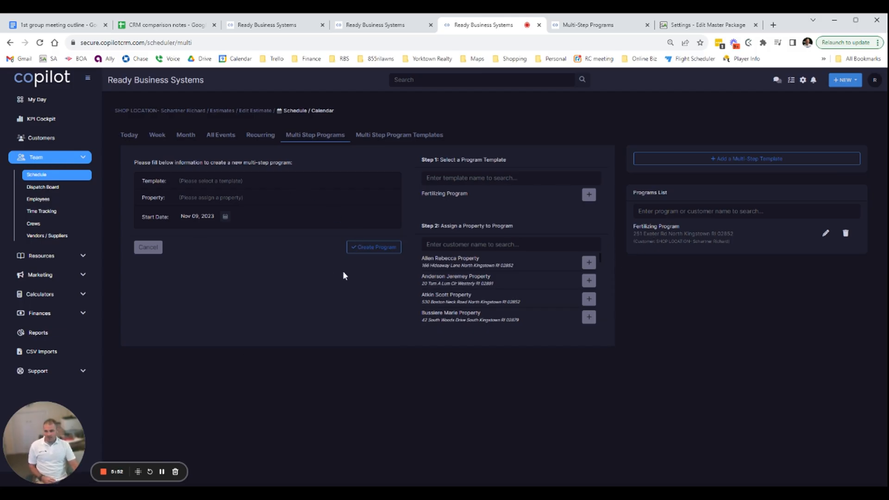
Compare the open estimate with the multi-step programs page and highlight the shop location's Fertilizing Program entry
click(404, 27)
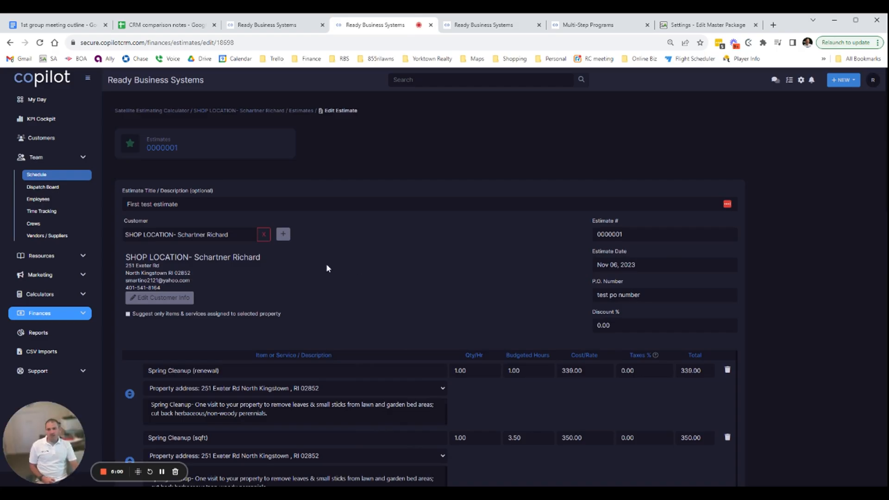
click(483, 27)
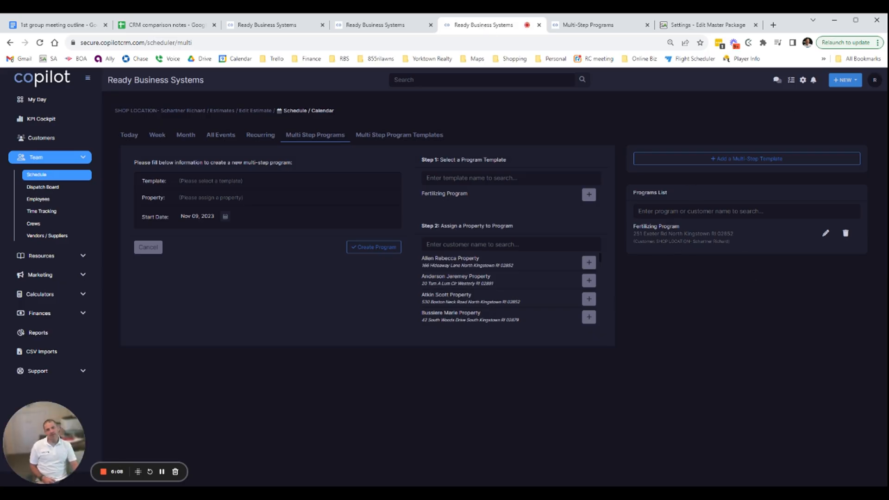
drag(638, 226, 730, 251)
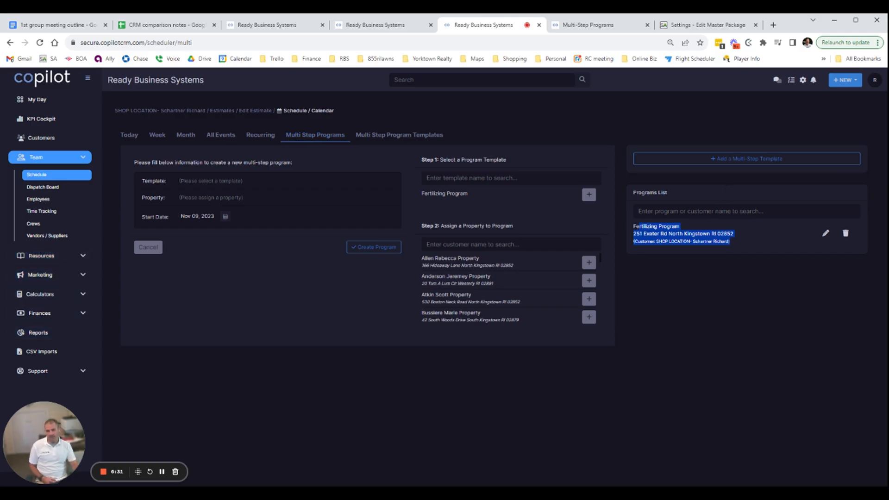
Review the estimate's line items and package option, checking them against the multi-step programs page
click(389, 25)
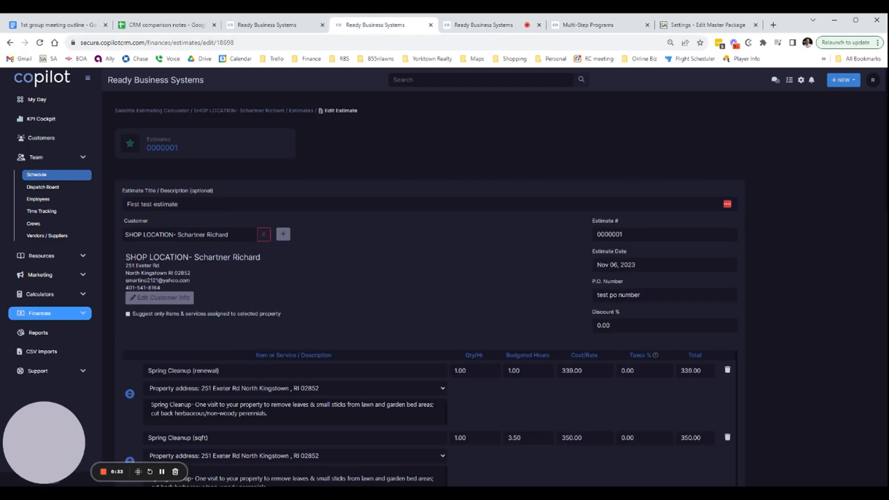
scroll(439, 275, down, 3)
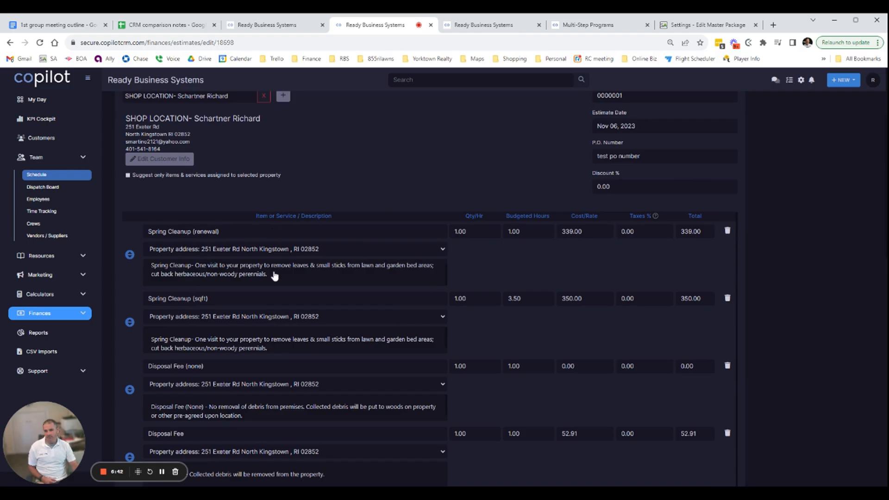
scroll(250, 343, down, 7)
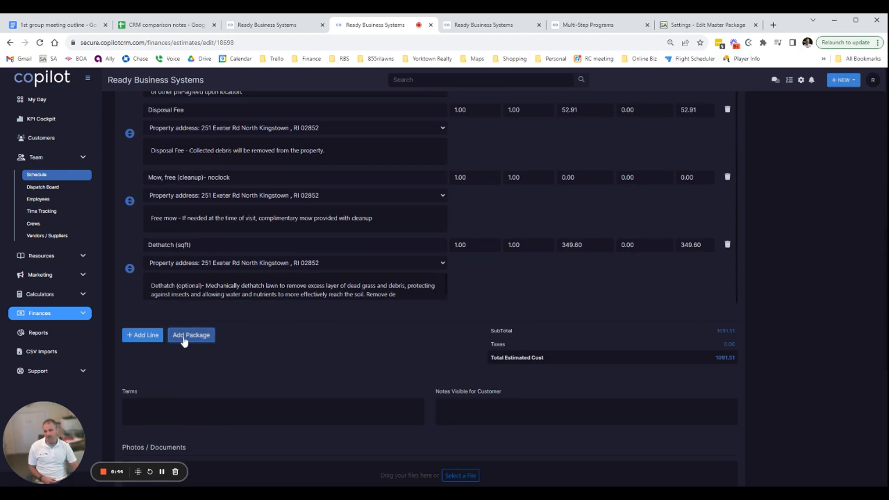
click(482, 25)
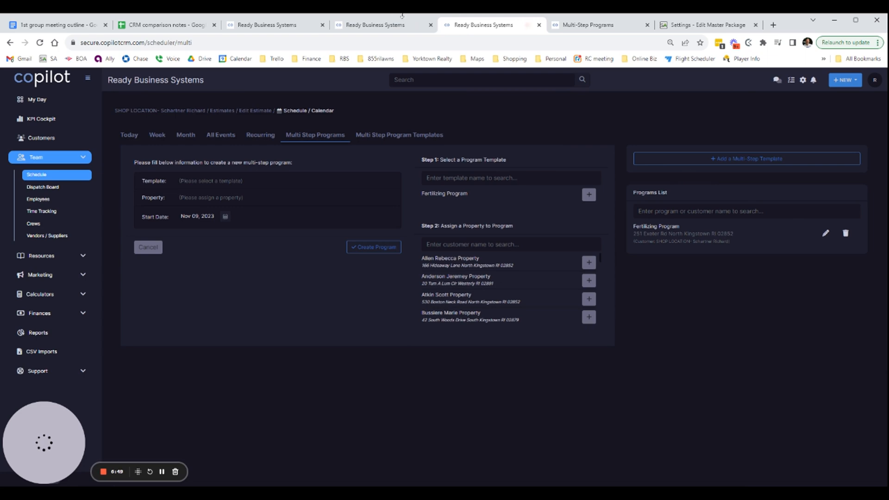
click(392, 25)
scroll(525, 393, up, 5)
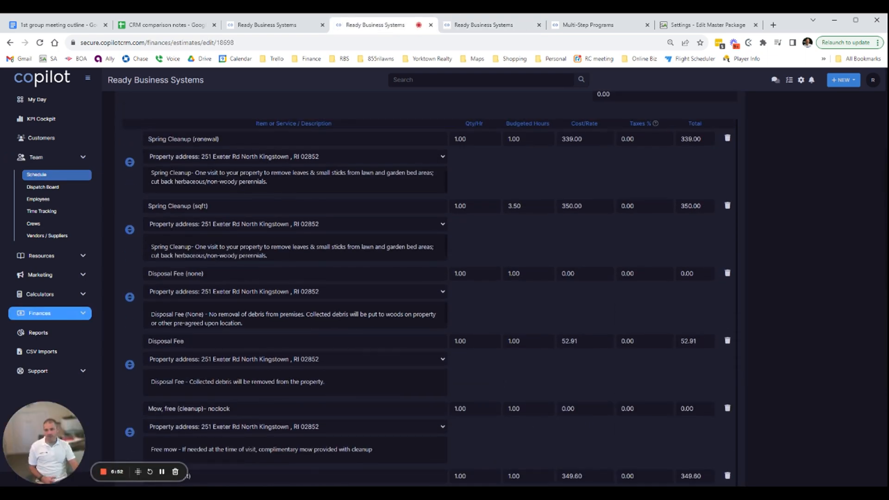
scroll(287, 313, down, 4)
scroll(373, 453, up, 4)
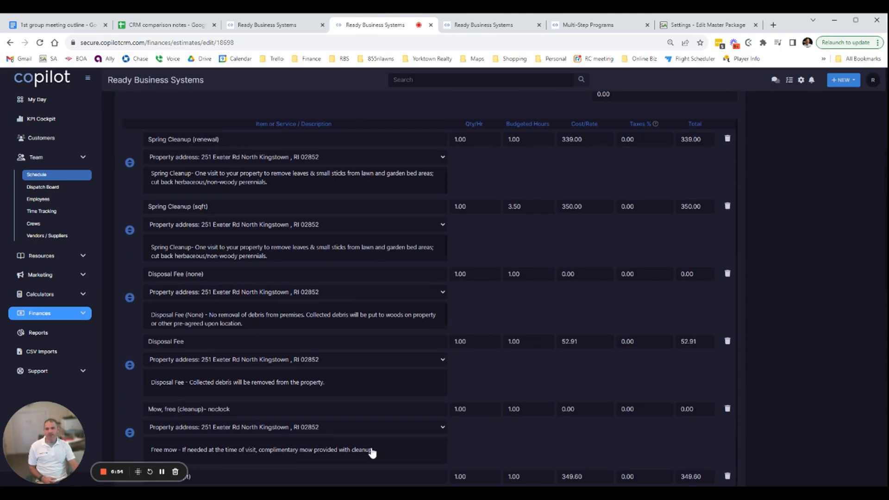
Examine the quantity, budgeted hours and cost/rate fields of the estimate's Spring Cleanup (renewal) line
scroll(373, 453, up, 2)
click(460, 232)
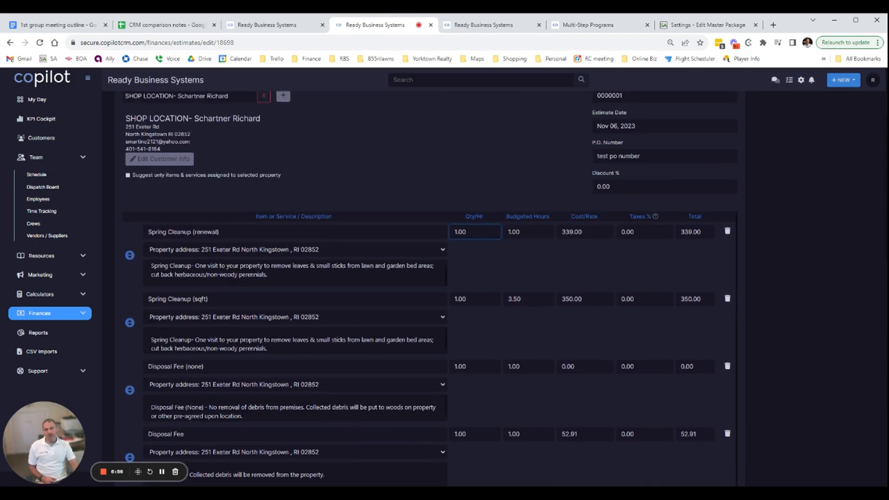
click(514, 231)
click(563, 231)
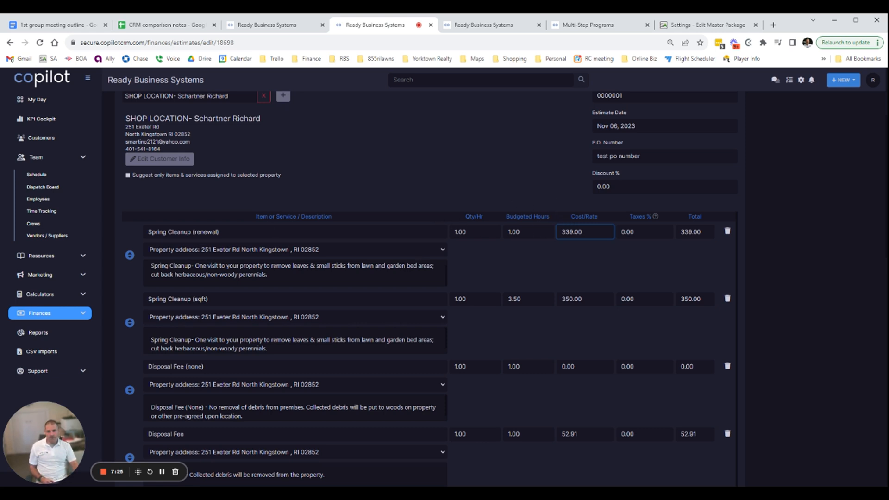
click(533, 232)
click(574, 231)
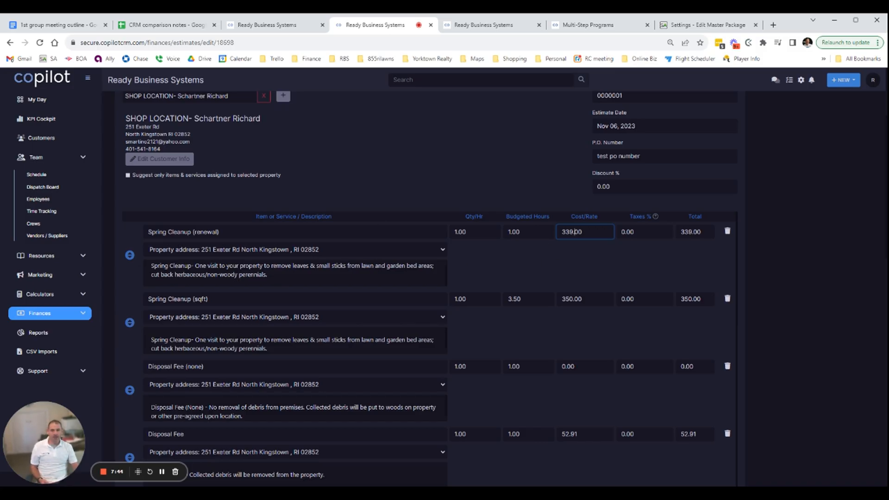
click(461, 231)
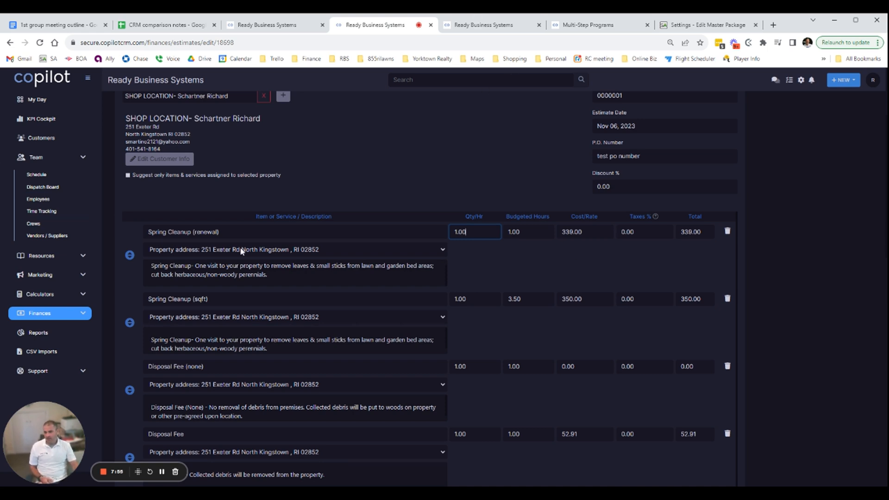
Open the shop location's Fertilizing Program from the programs list and review its application steps
click(474, 28)
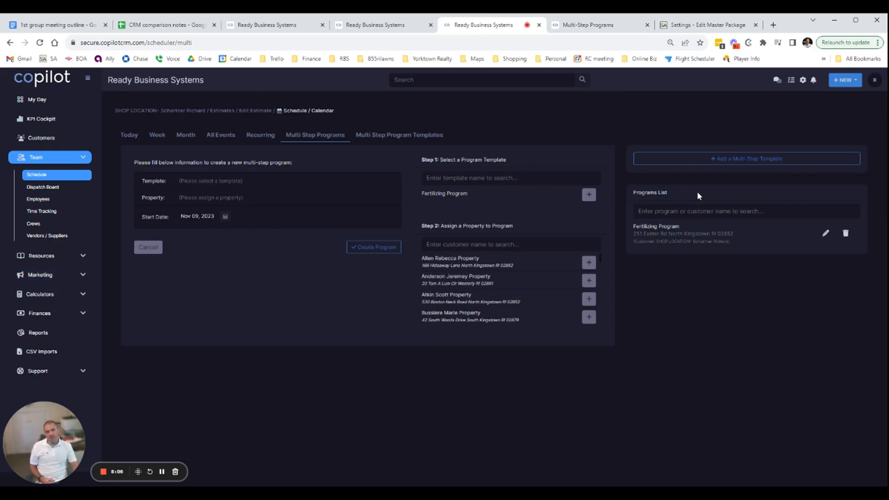
click(826, 232)
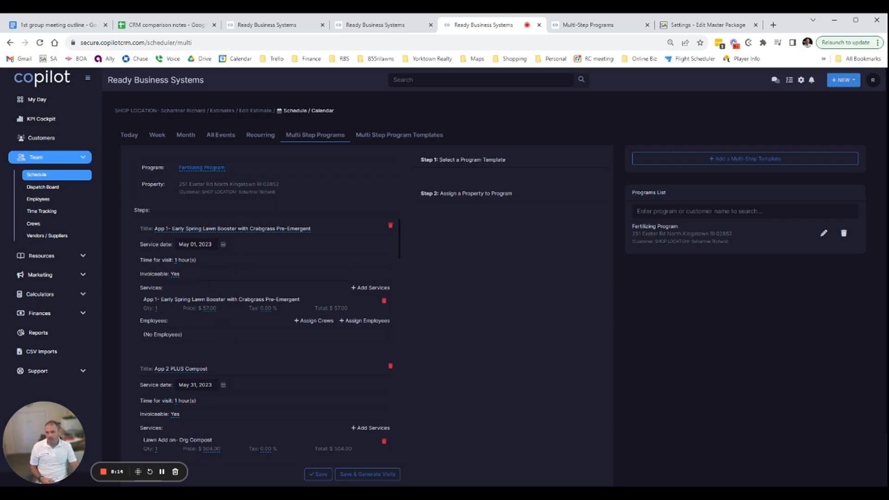
scroll(227, 342, down, 2)
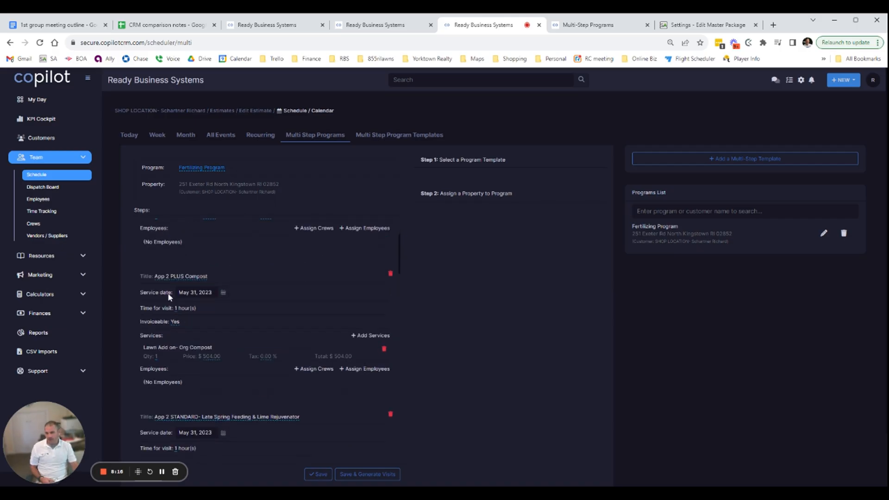
scroll(335, 371, up, 2)
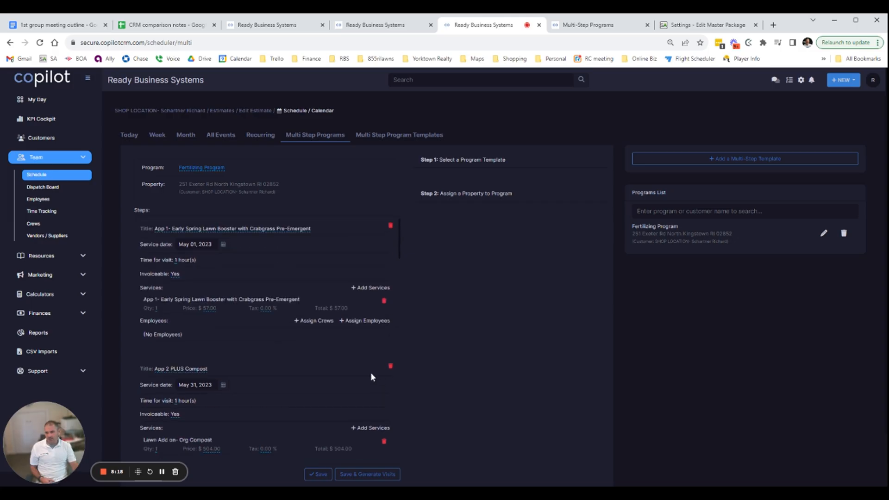
Bring up the multi-step program templates and highlight App 1's minimum days in the Service Autopilot master package
click(406, 135)
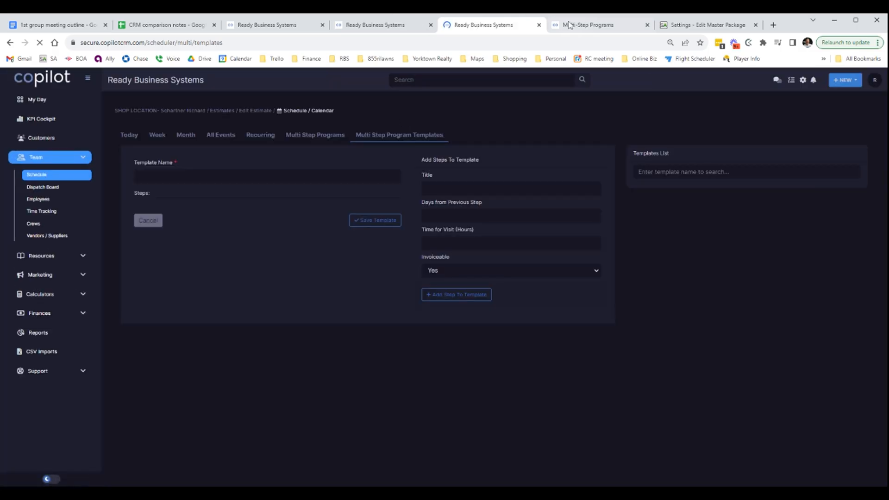
click(691, 24)
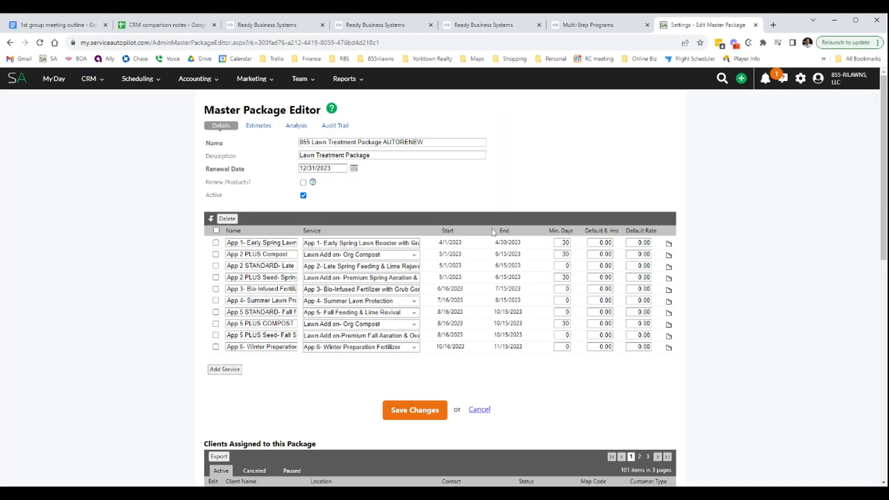
double_click(564, 244)
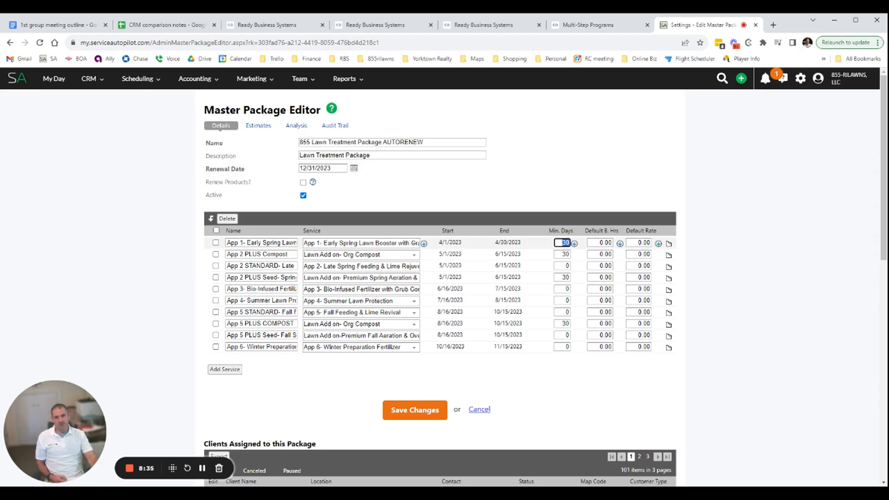
Compare the Copilot estimate with the multi-step programs help article and the Service Autopilot master package, ending at the estimate's header
click(585, 24)
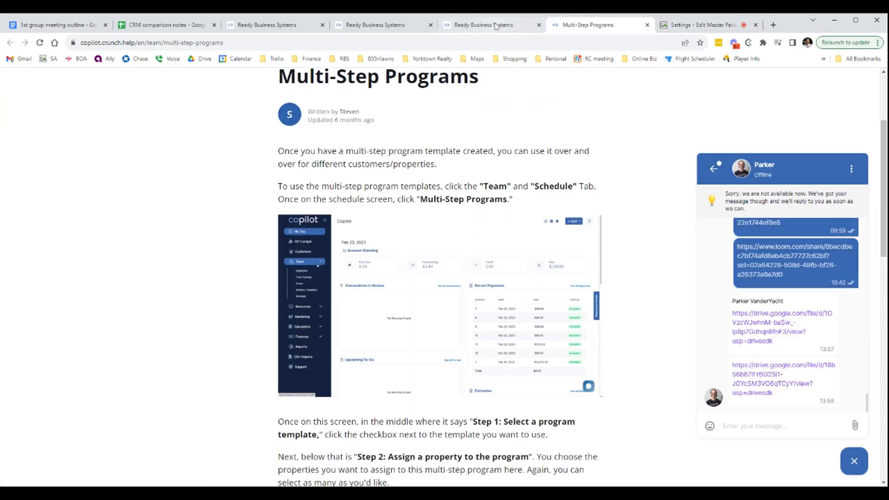
click(495, 26)
click(373, 26)
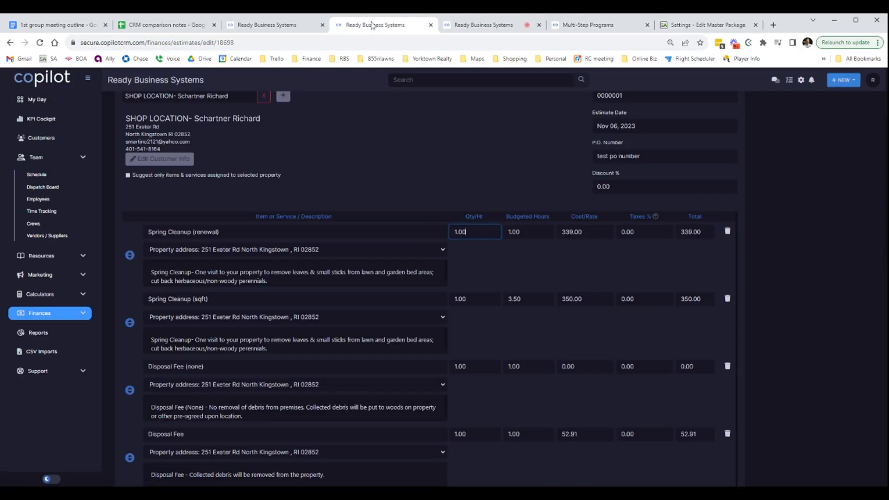
click(693, 25)
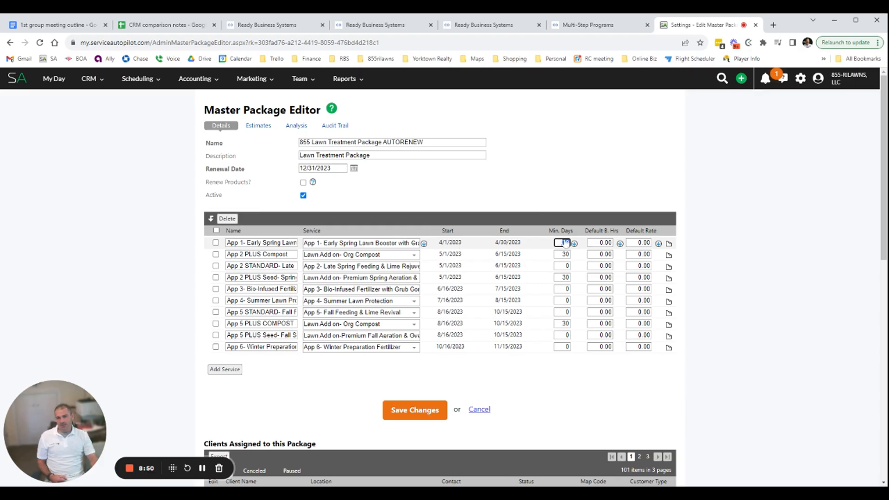
click(375, 23)
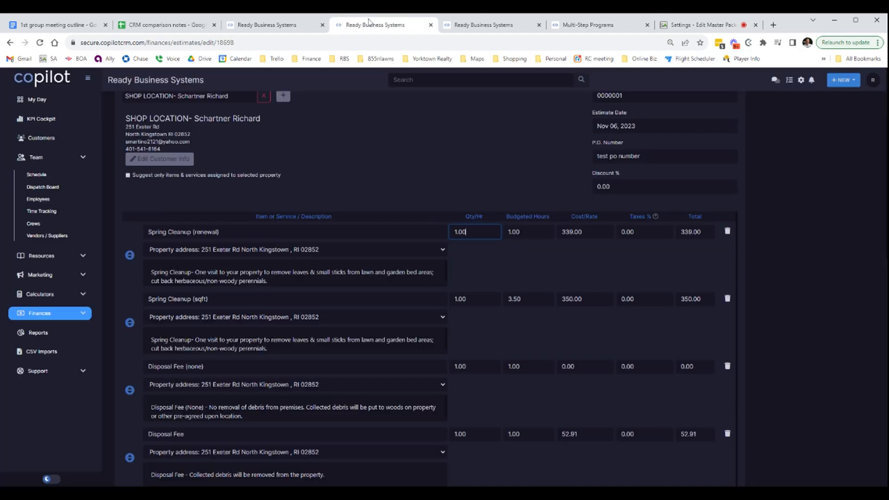
scroll(430, 278, up, 4)
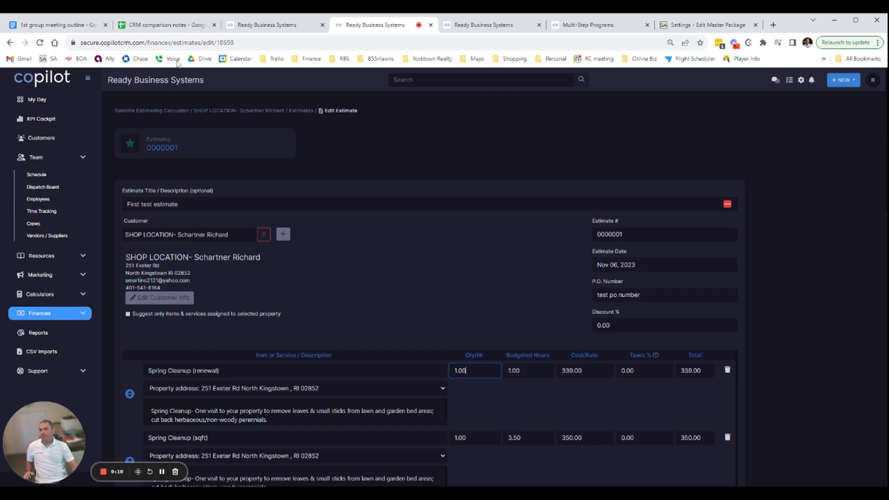
Open the Marketing upsells page in its own browser tab and close the multi-step program templates tab
click(88, 157)
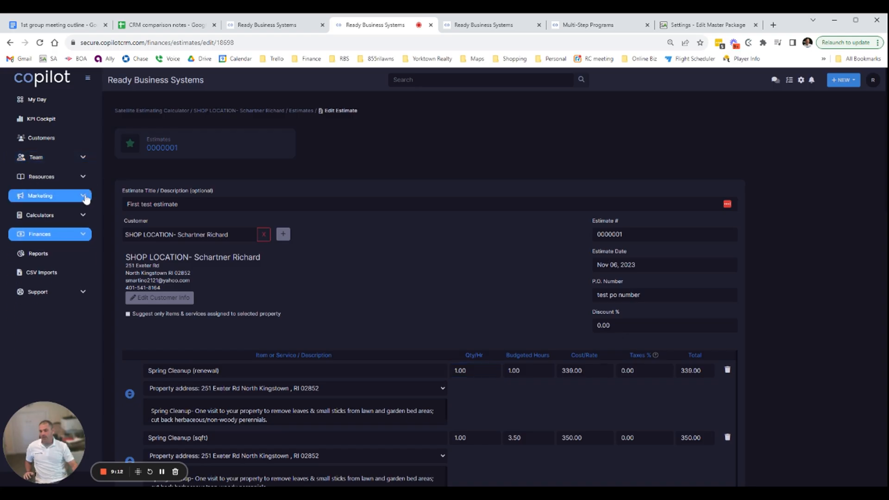
click(88, 197)
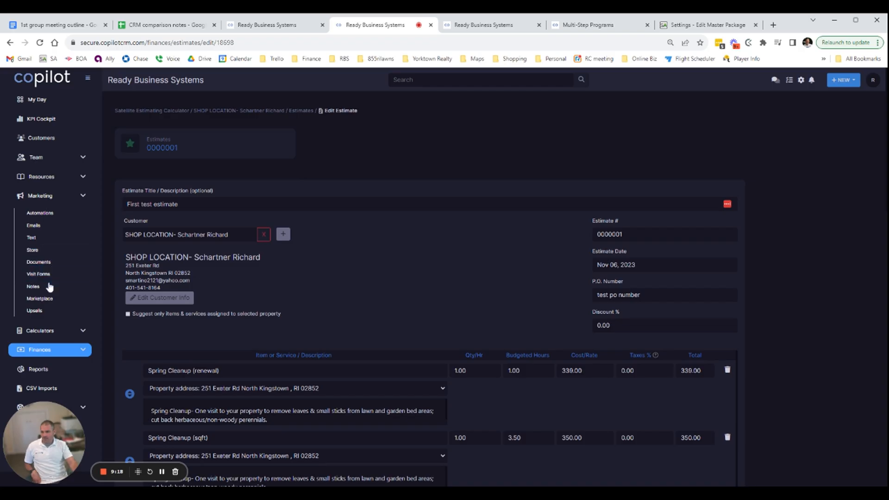
middle_click(40, 314)
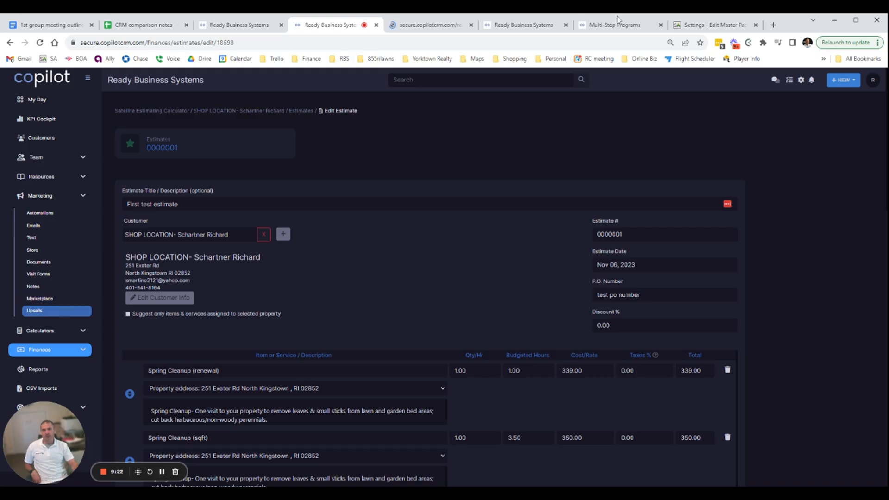
click(535, 27)
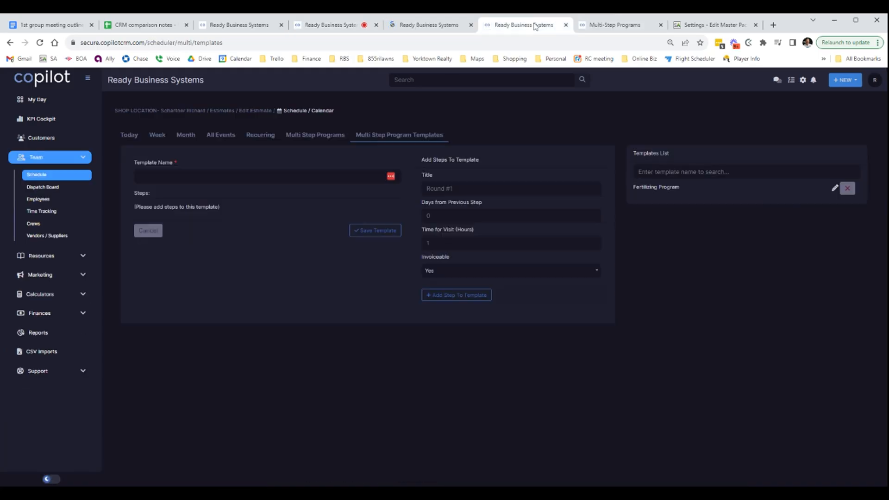
click(566, 25)
click(428, 25)
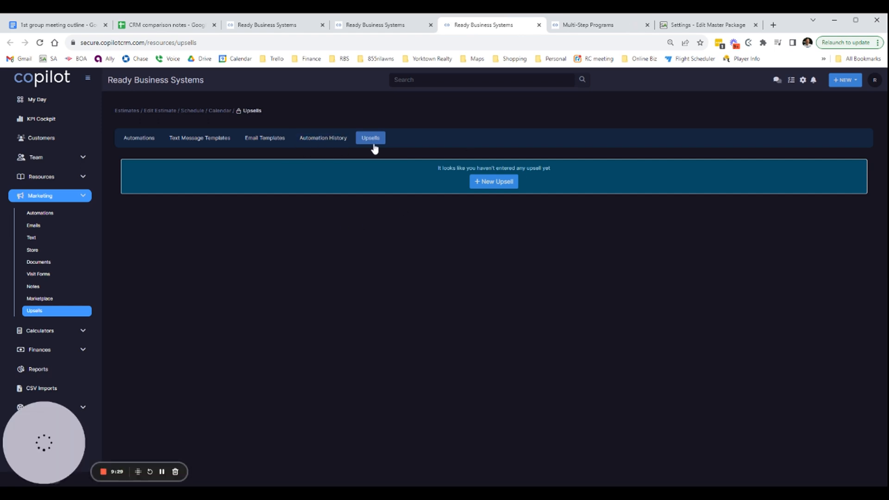
drag(493, 168, 541, 171)
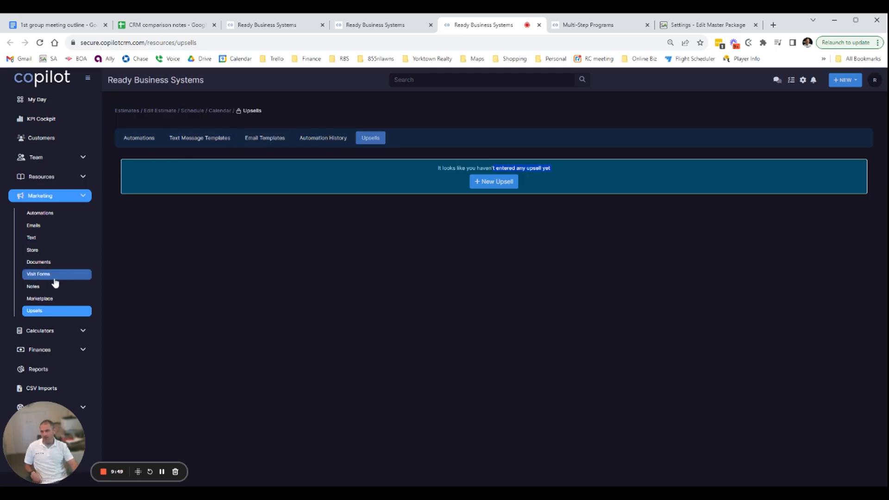
Start a new upsell that sends the email template "Your Property Has Been Serviced 1 v2" and the text template "New Estimate"
click(506, 182)
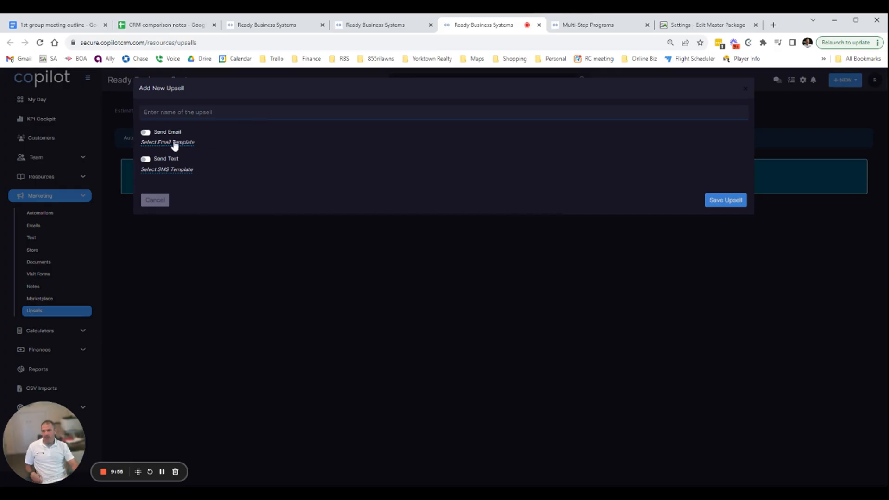
click(146, 133)
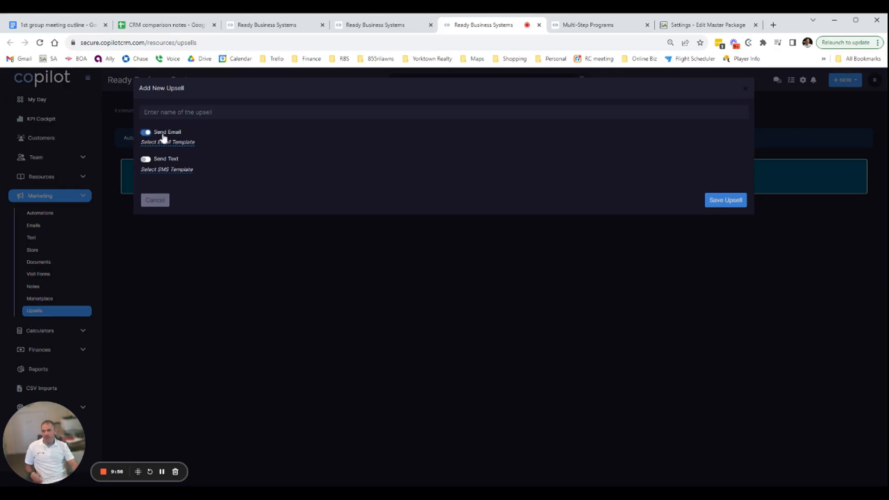
click(179, 142)
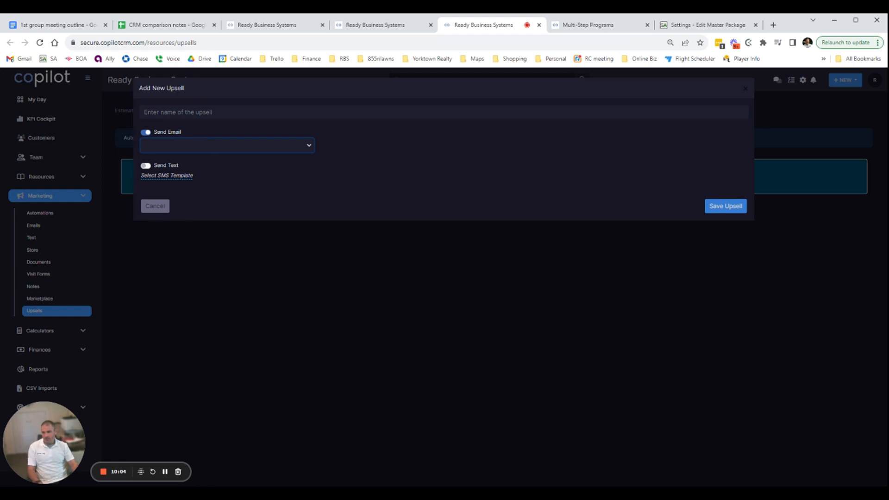
click(201, 182)
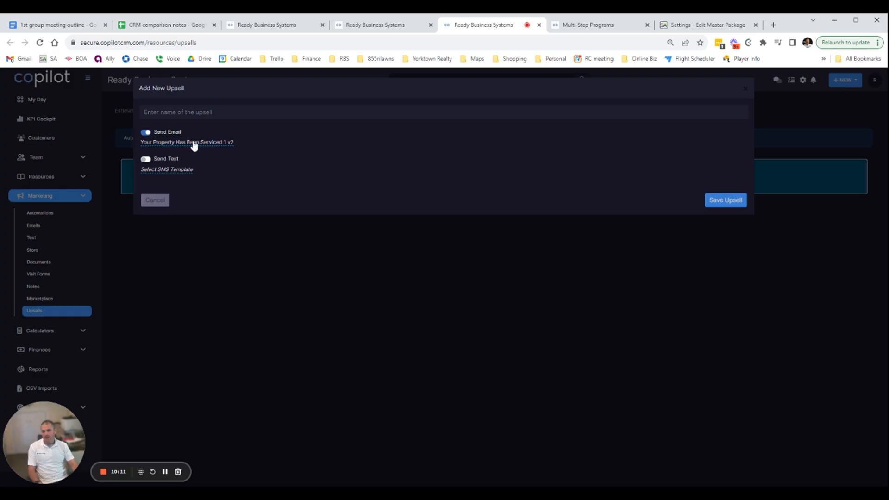
click(146, 159)
click(163, 170)
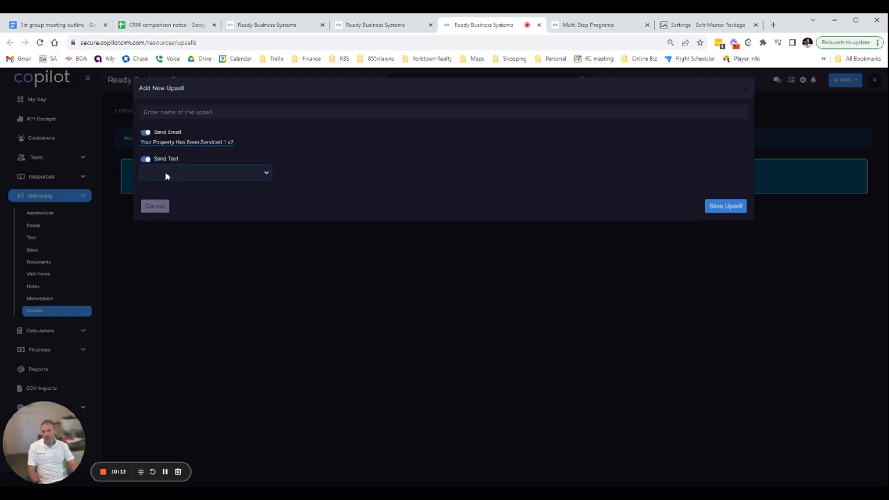
click(182, 184)
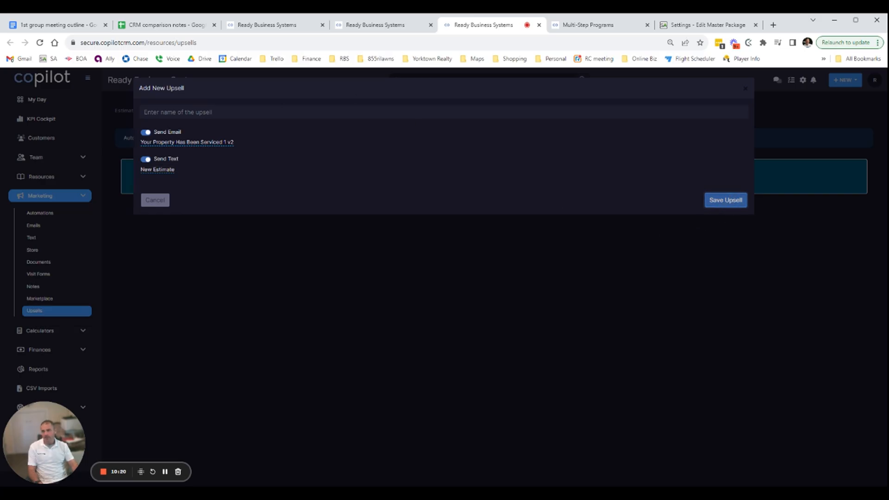
Name the upsell "test upsell 1", save it, and check its entry in the upsells list
click(178, 112)
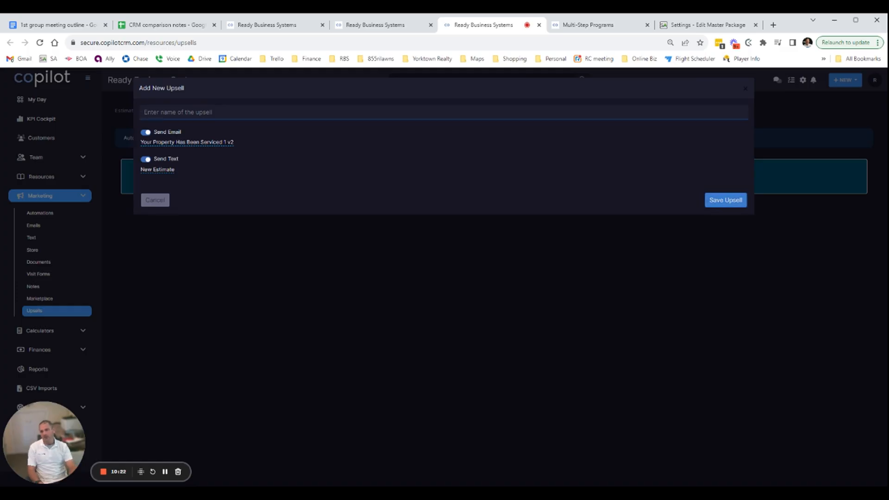
text(t)
key(BackSpace)
text(Est upsell 1)
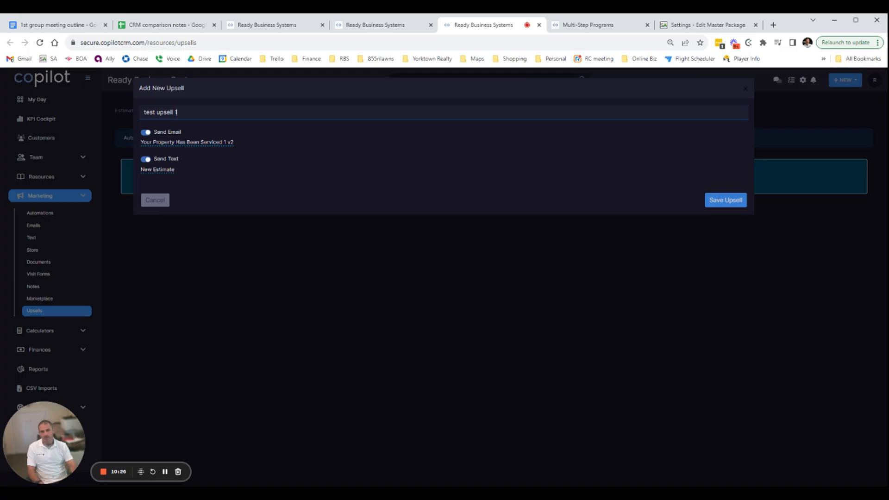
click(714, 200)
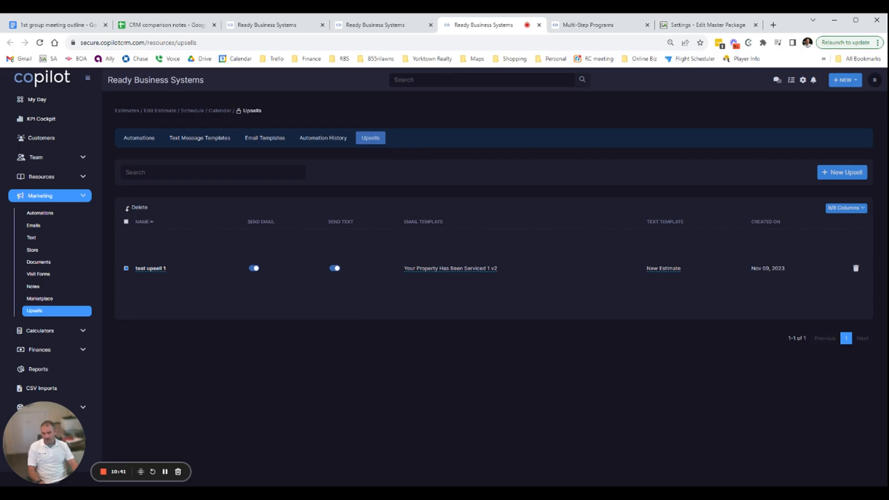
click(165, 268)
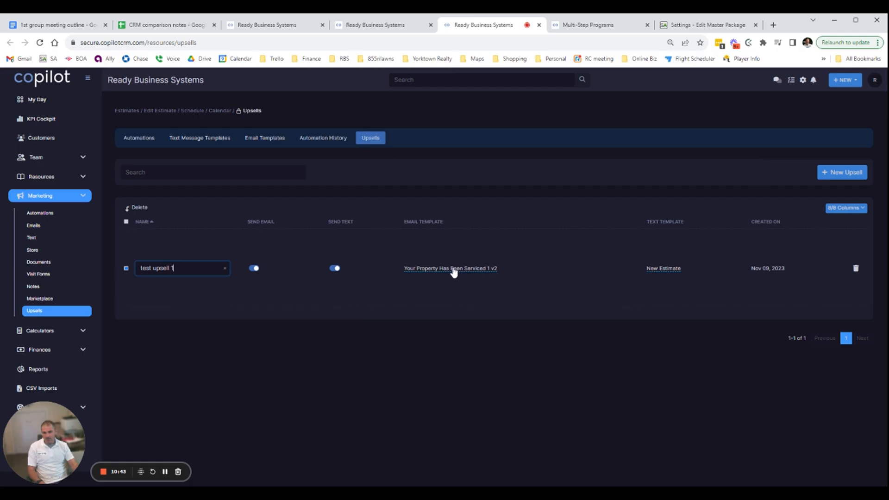
click(497, 286)
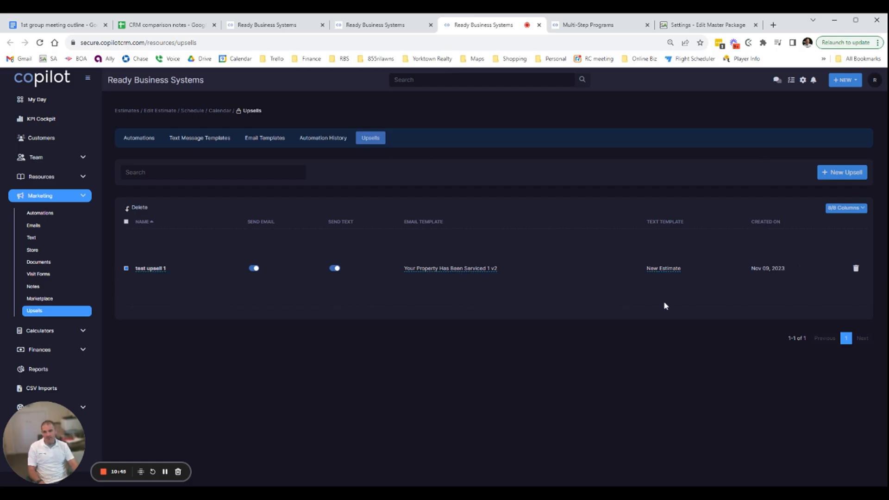
Search the shop location's customer details page for "upsell" and look through the marketing options for a way to apply it
click(165, 472)
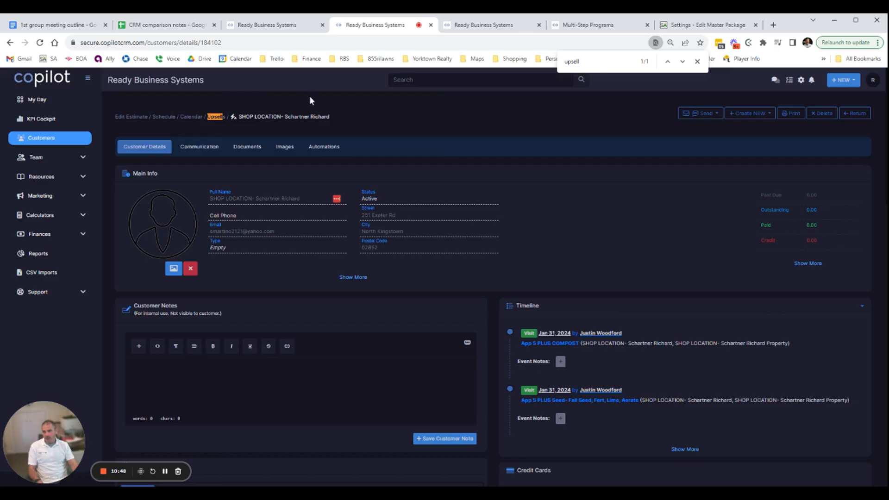
scroll(493, 292, down, 5)
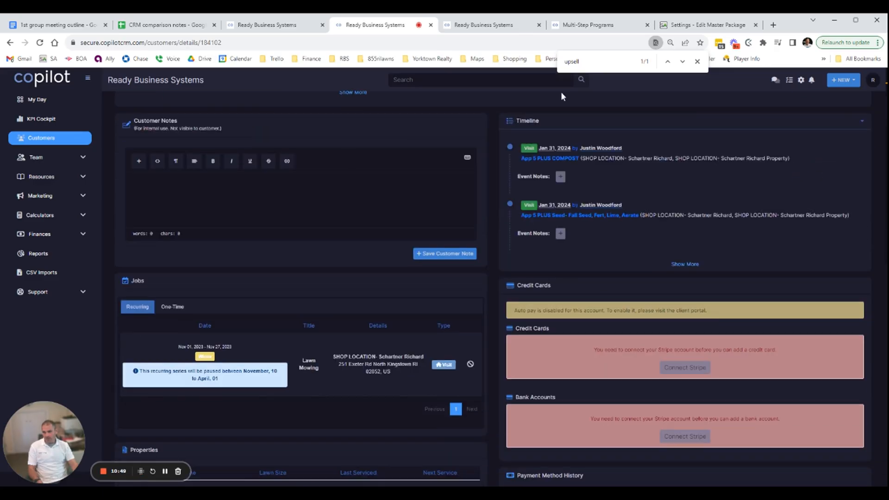
scroll(524, 135, up, 4)
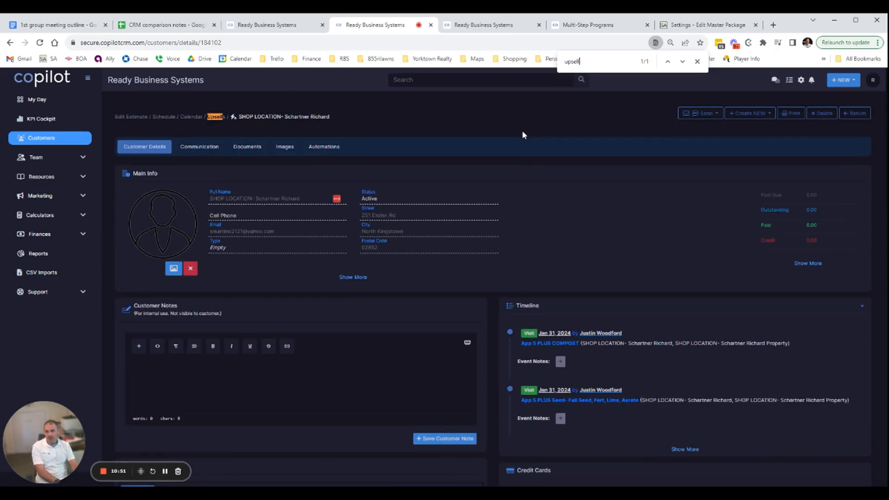
click(77, 204)
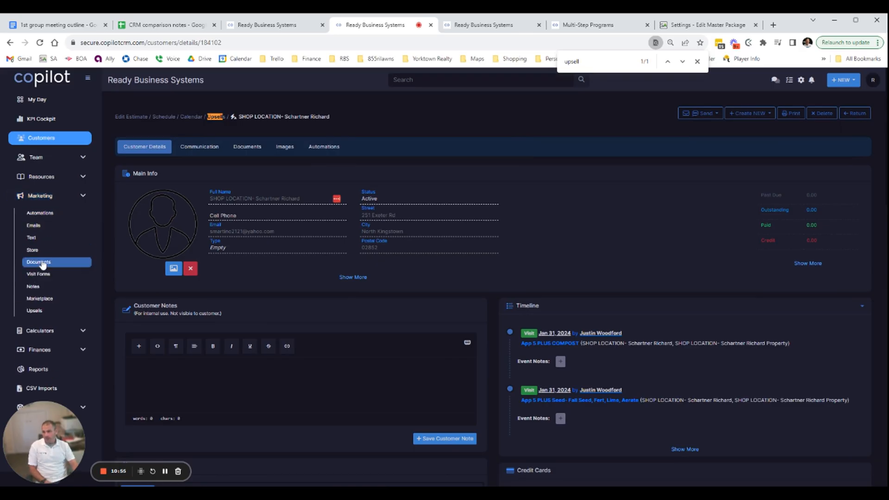
Return to the upsells list and check its column options and the record types available for creation
click(475, 26)
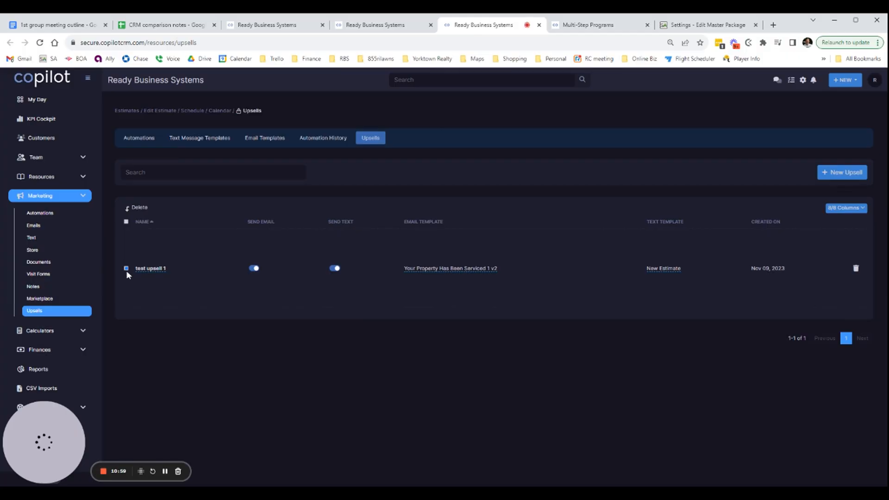
click(856, 216)
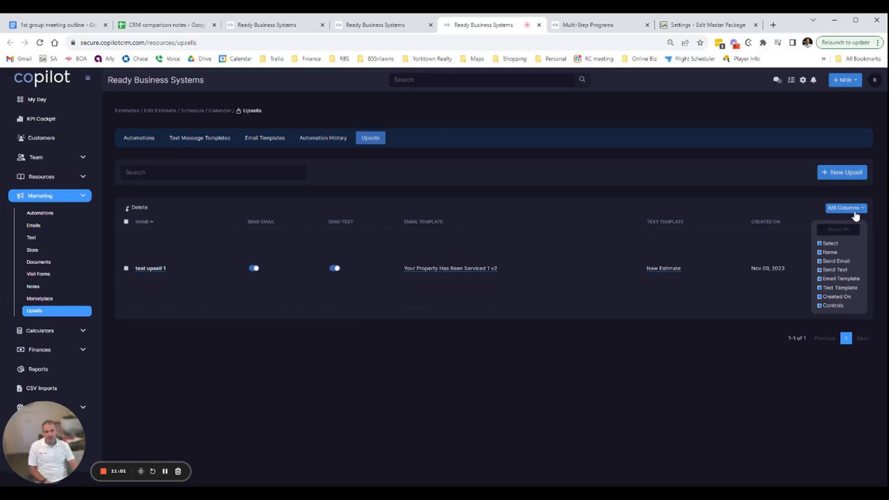
click(808, 209)
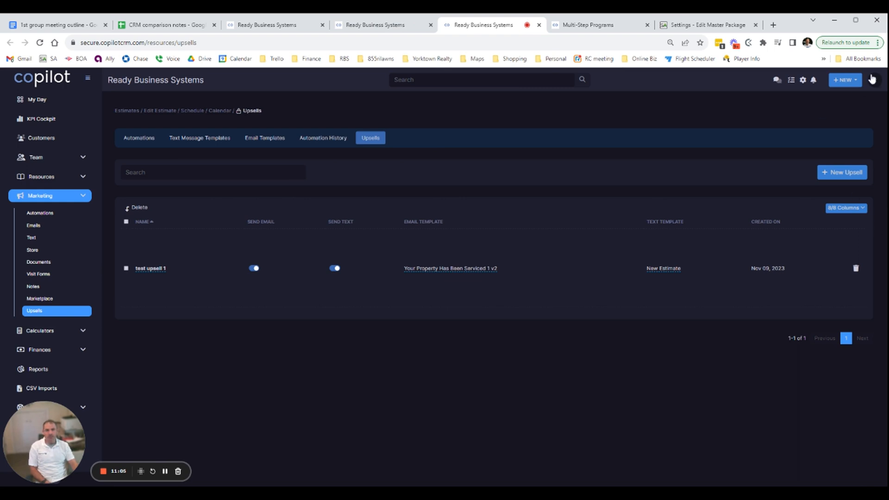
click(847, 81)
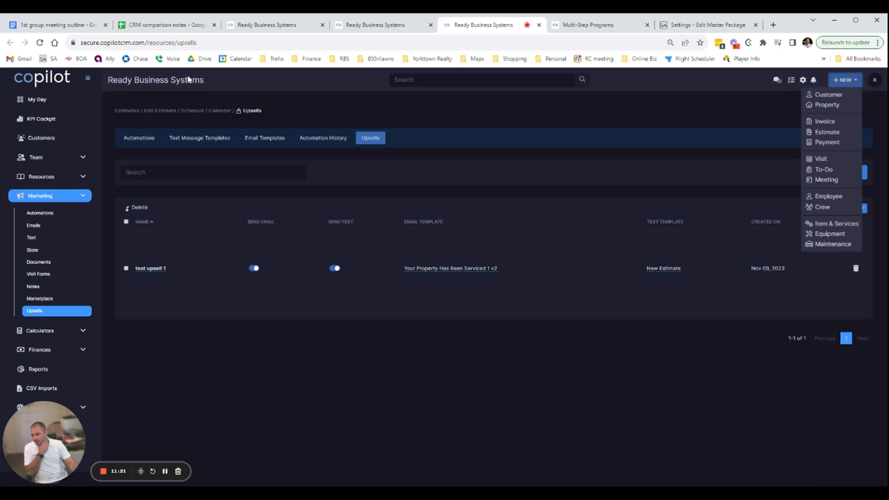
Open the marketplace and examine the "20 Days to Close - Test" and "Copilot Up-Sell Email and Text Templates" bundles
click(46, 299)
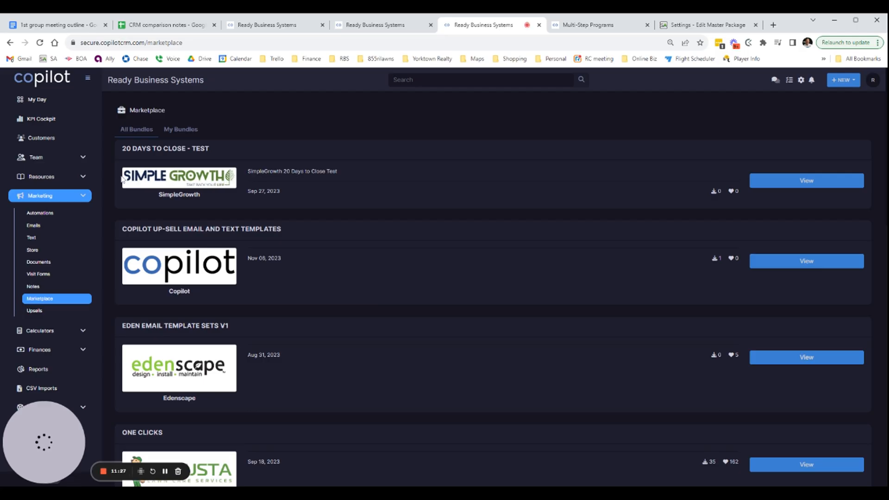
drag(137, 148, 230, 146)
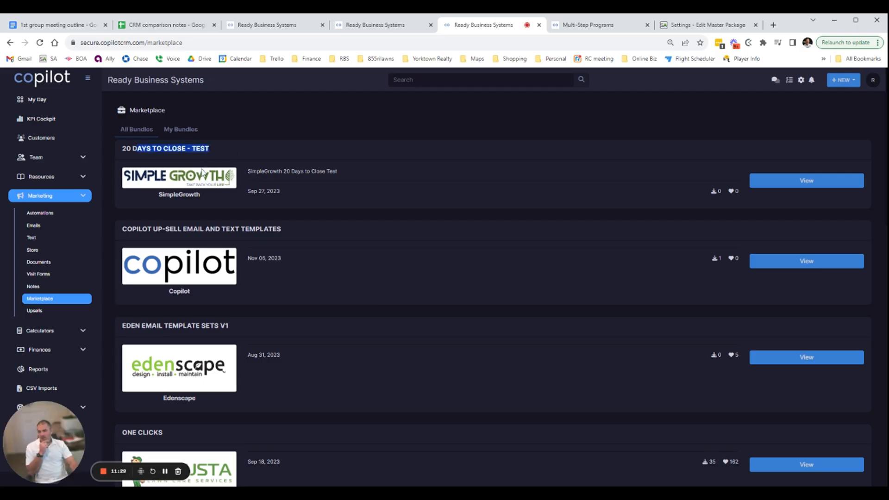
click(204, 195)
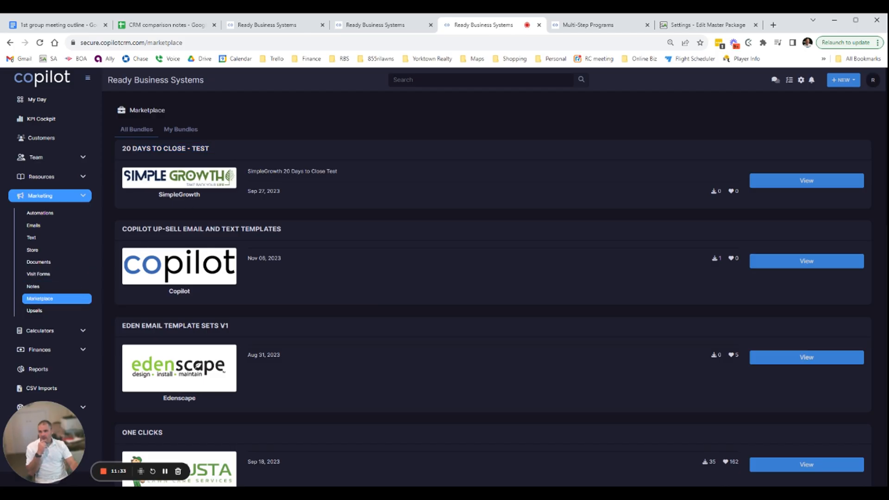
drag(182, 148, 230, 153)
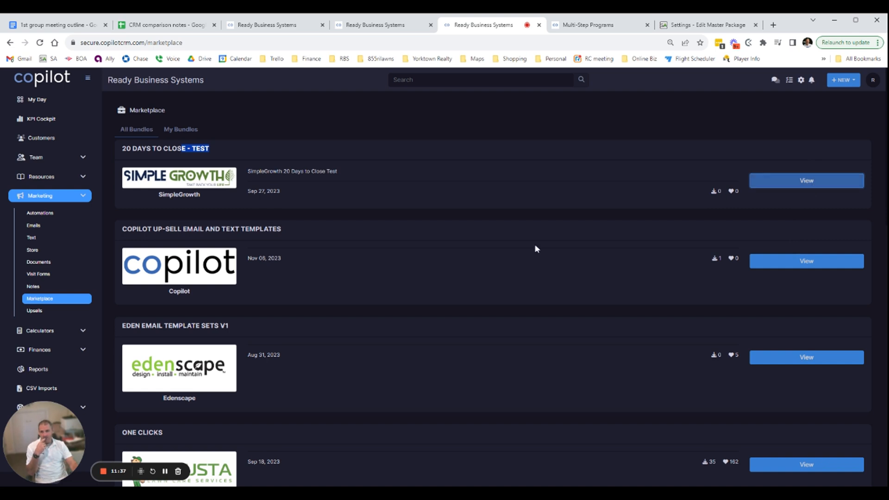
scroll(199, 227, down, 1)
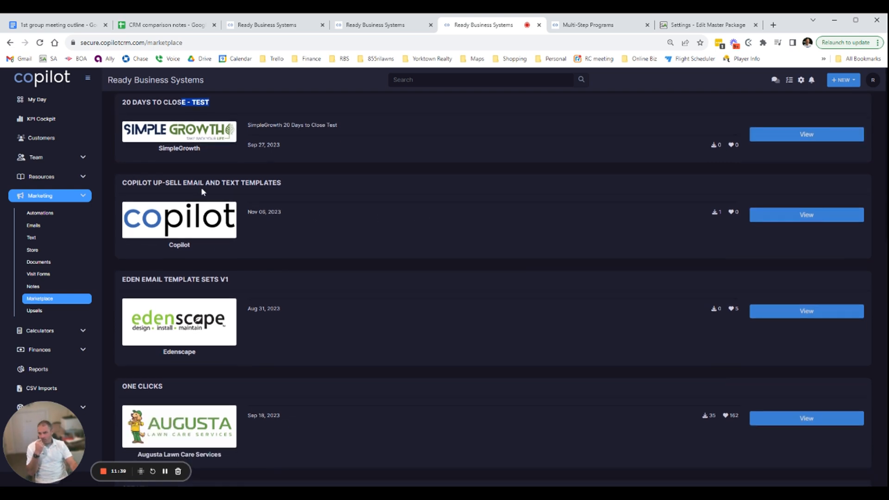
drag(163, 182, 317, 183)
Examine the Augusta Lawn Care Services and system default bundles in the marketplace, highlighting the Set Up bundle
scroll(318, 182, down, 3)
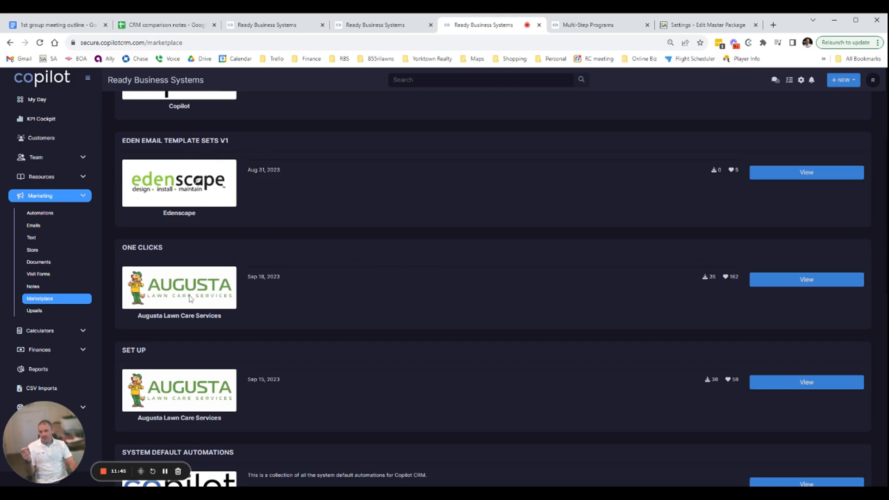
scroll(370, 297, down, 4)
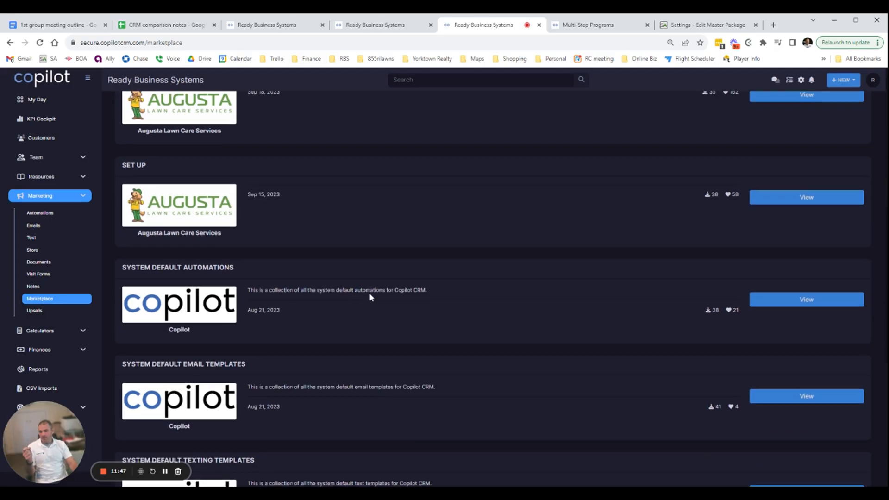
scroll(208, 275, up, 5)
scroll(233, 248, down, 5)
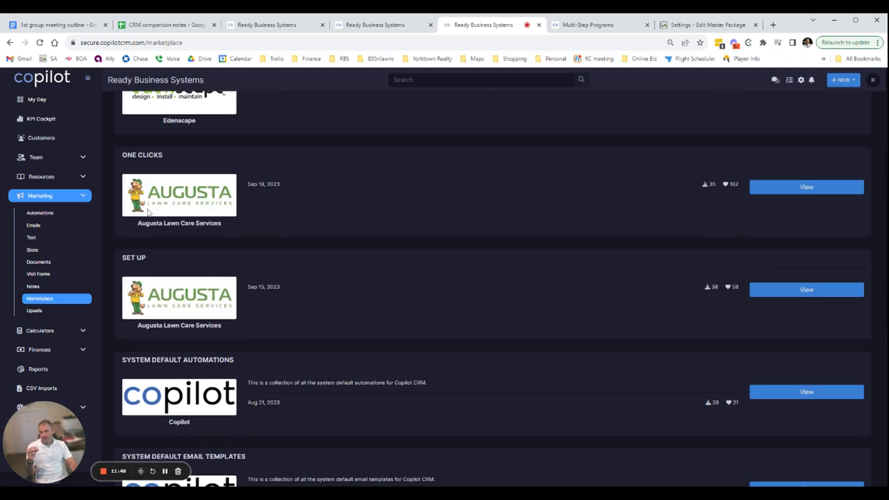
scroll(194, 218, down, 1)
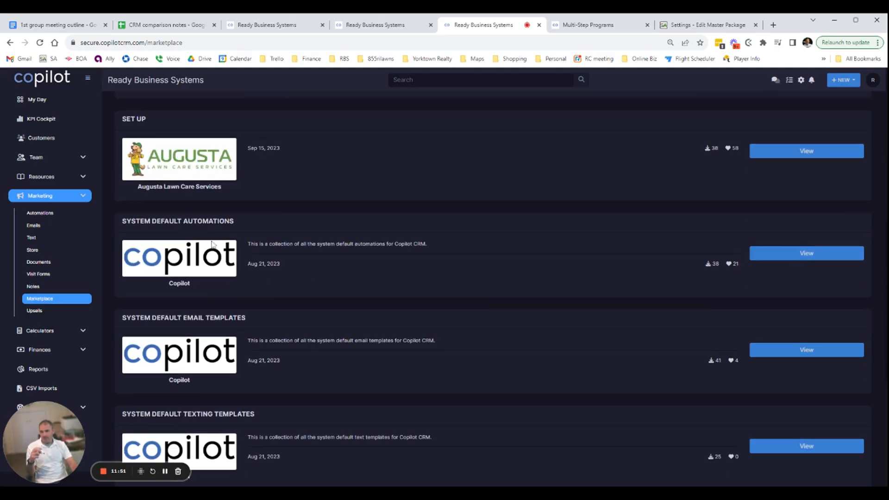
drag(170, 187, 217, 162)
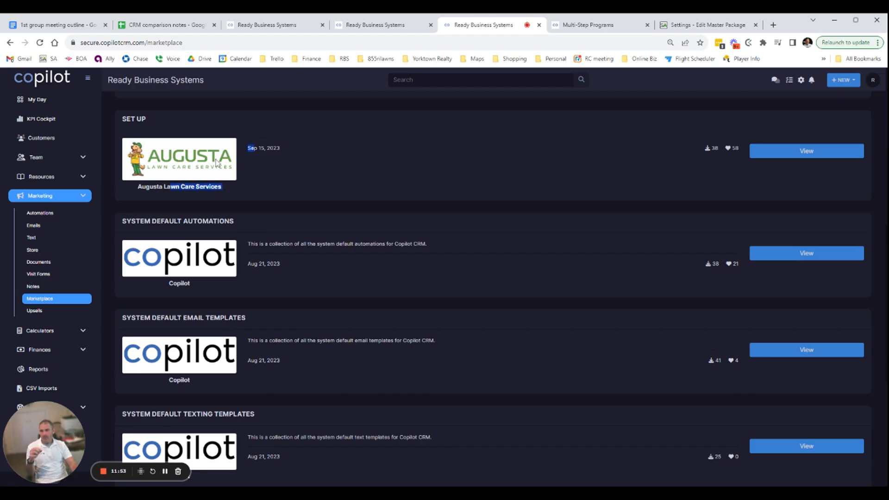
drag(139, 120, 185, 124)
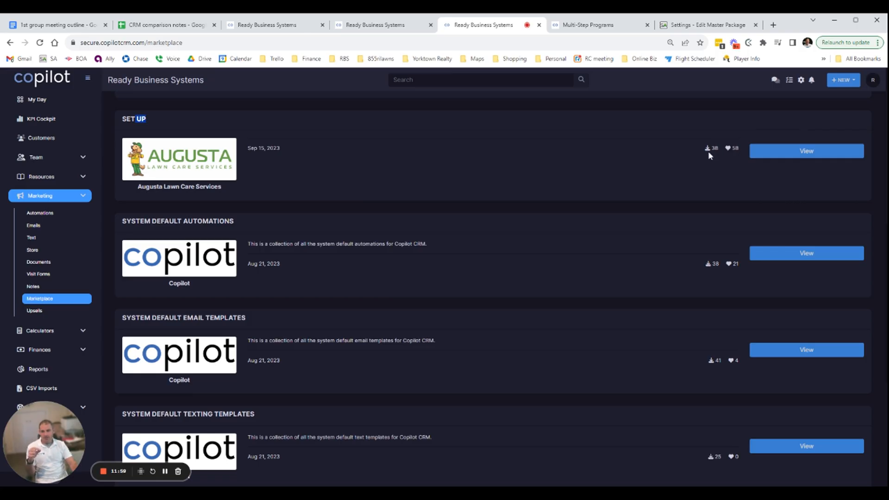
View the Set Up bundle's contents, and open the Service Autopilot marketplace in a tab beside the package editor for comparison
click(810, 153)
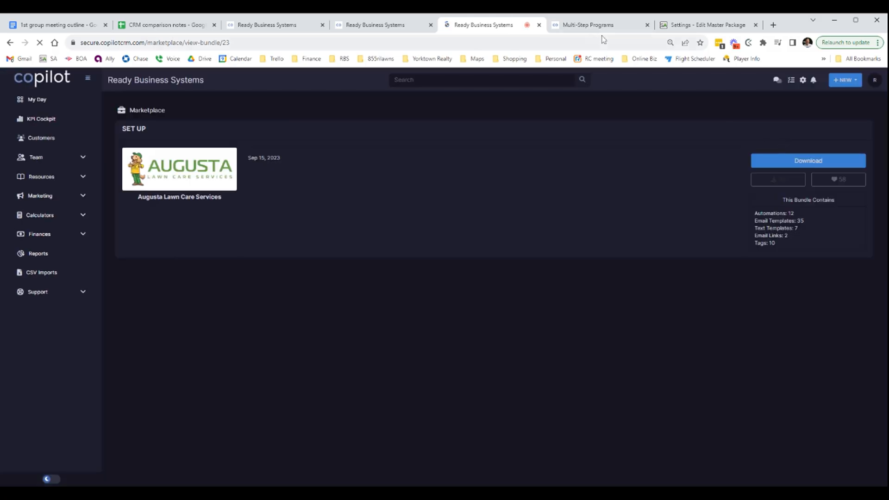
click(672, 24)
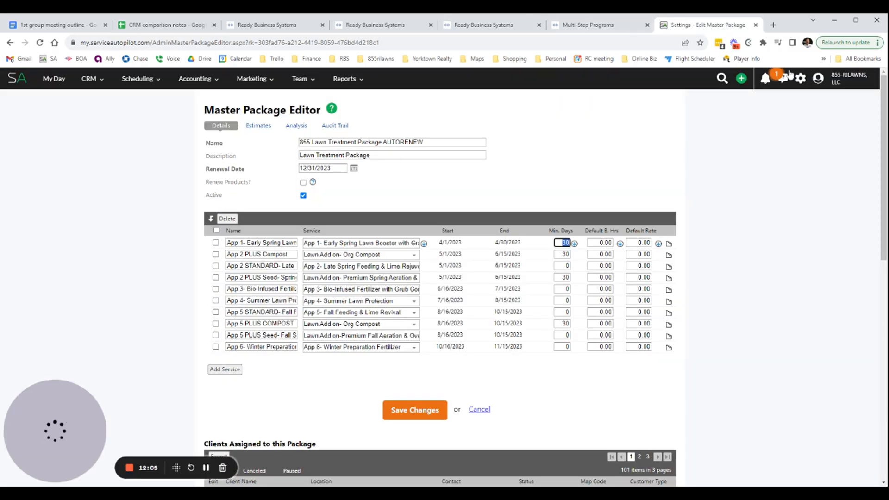
click(817, 81)
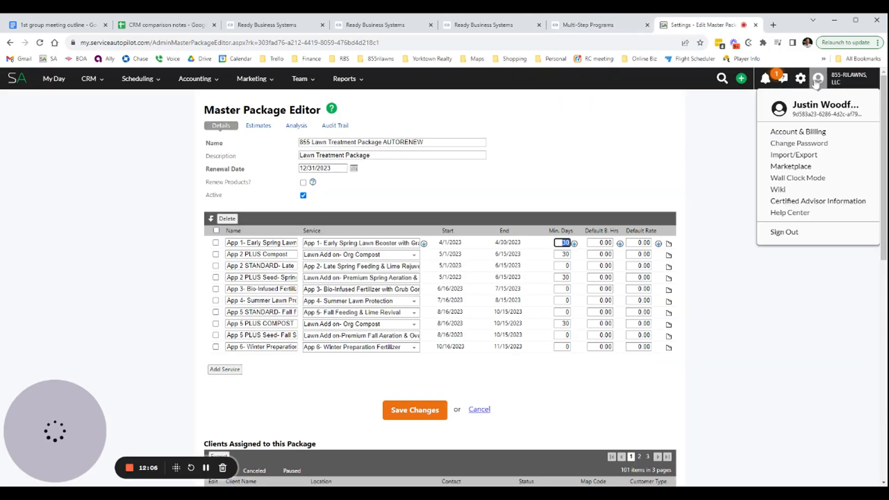
click(798, 168)
drag(676, 25, 621, 30)
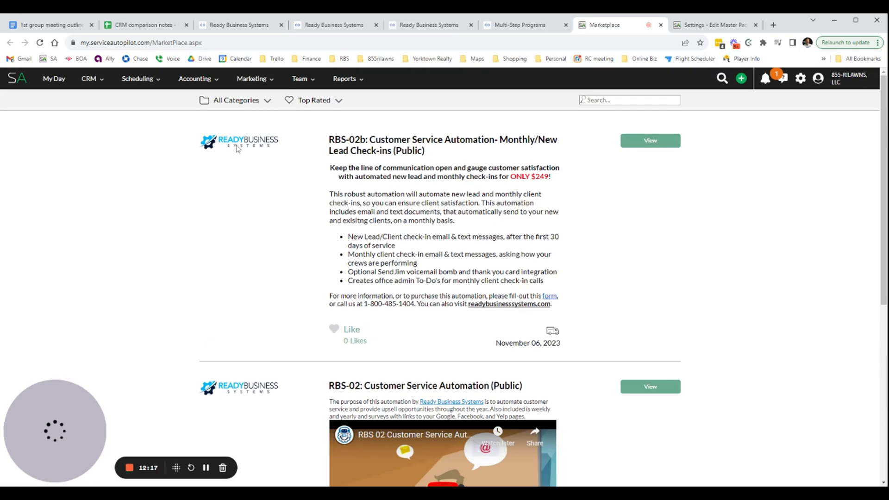
Try to download the Set Up bundle in Copilot, glance at the Service Autopilot marketplace, and cancel the download code request
click(419, 30)
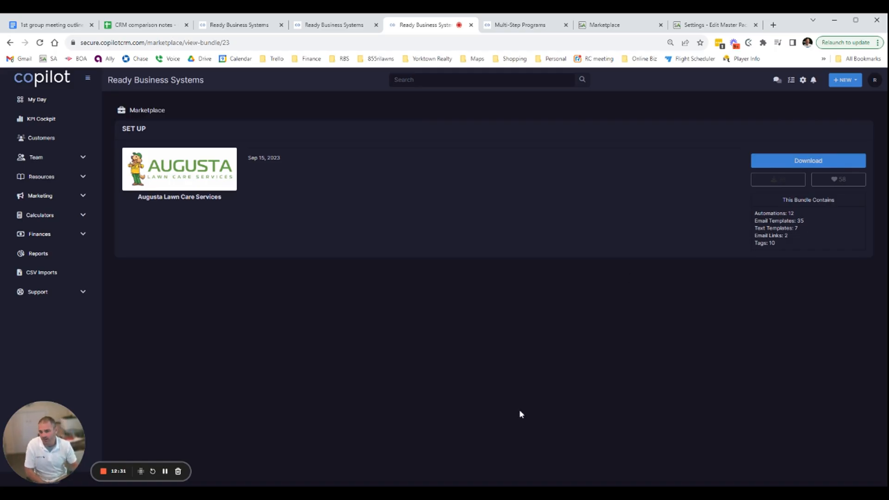
click(828, 165)
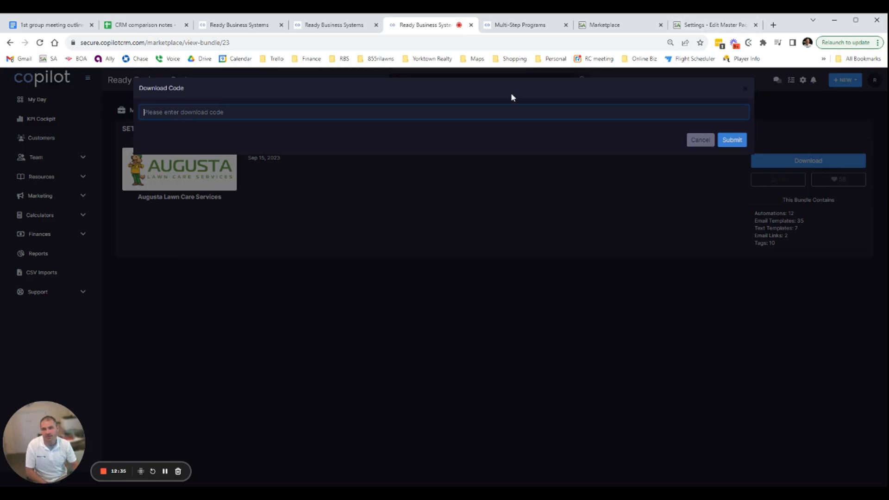
click(594, 26)
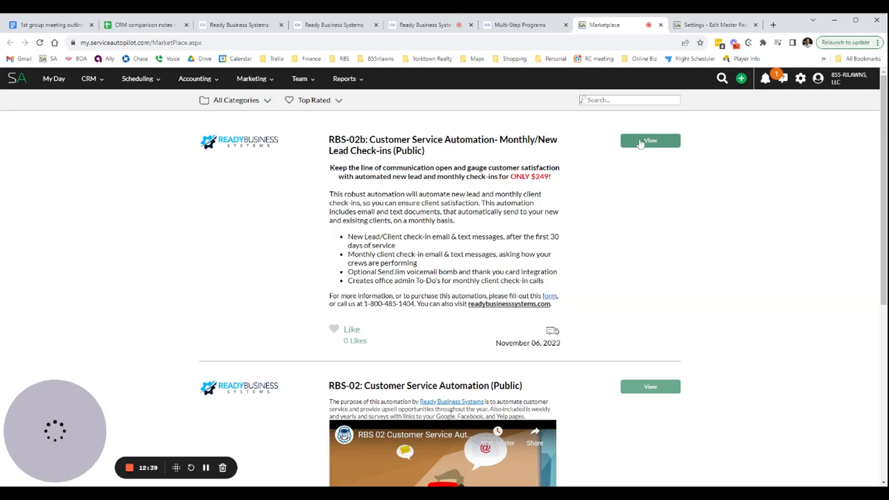
click(437, 25)
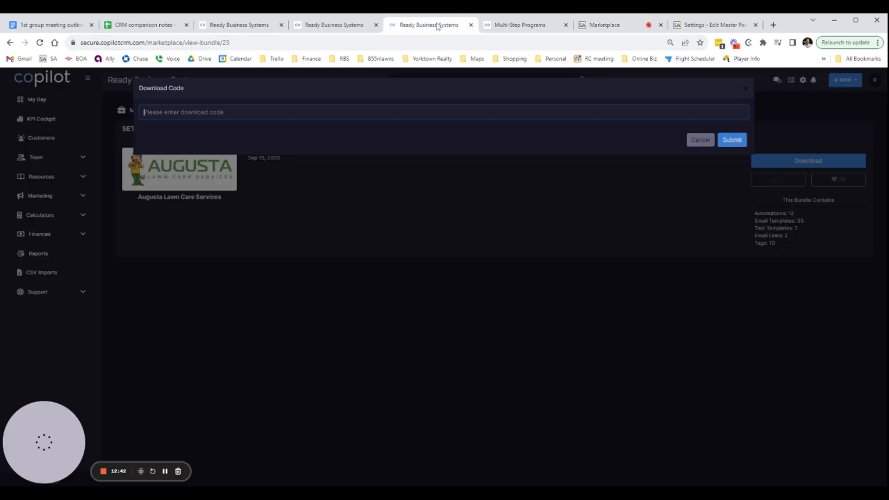
click(712, 139)
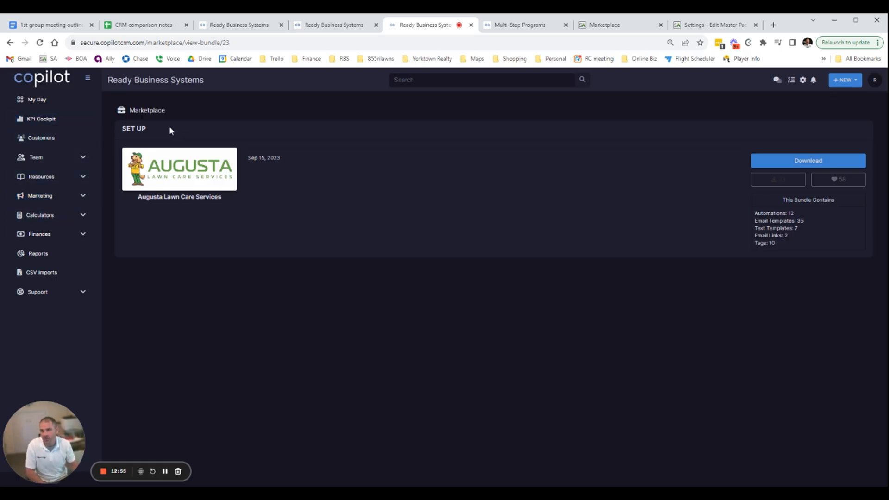
Return to the Copilot marketplace and look through the bundle list down to "Winter Services Update"
drag(143, 111, 188, 113)
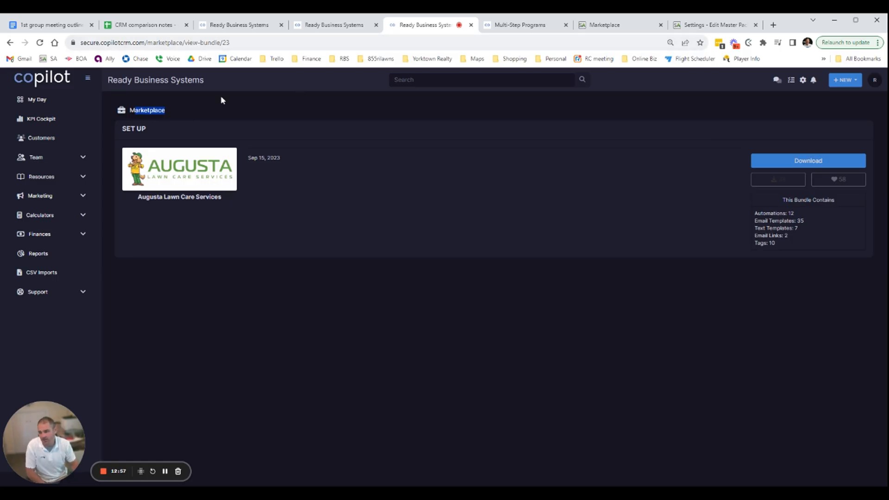
click(88, 195)
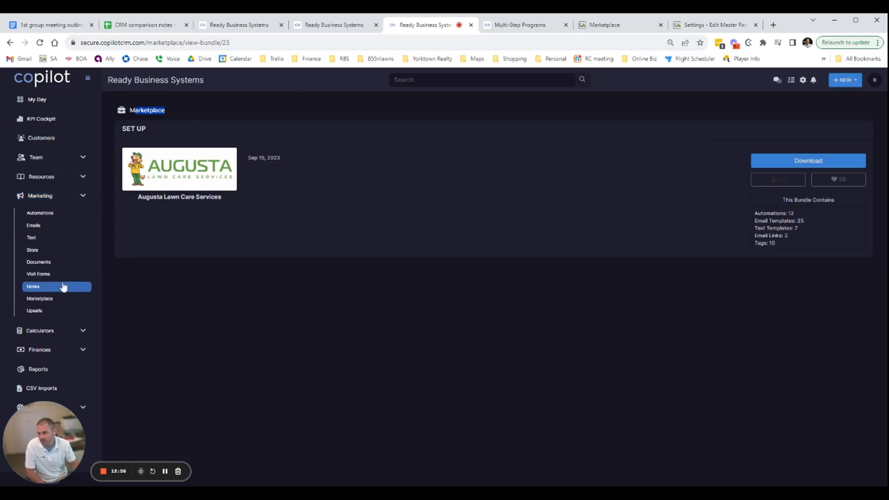
click(52, 299)
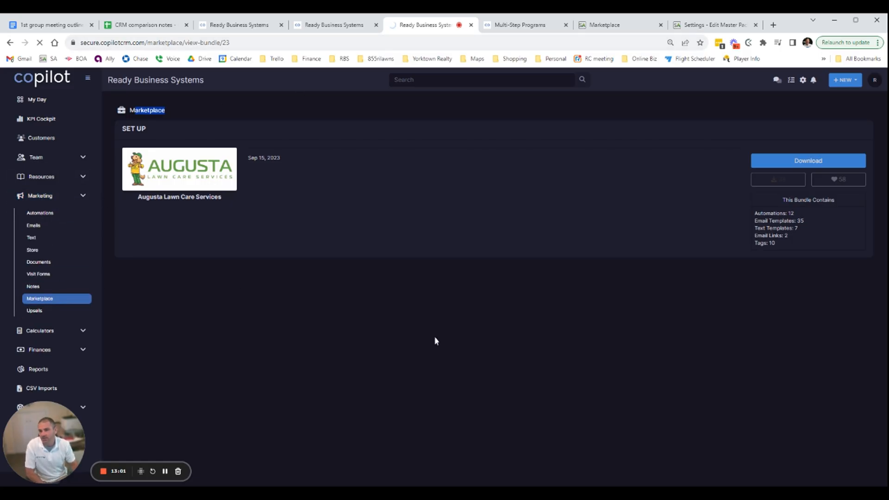
scroll(379, 428, down, 12)
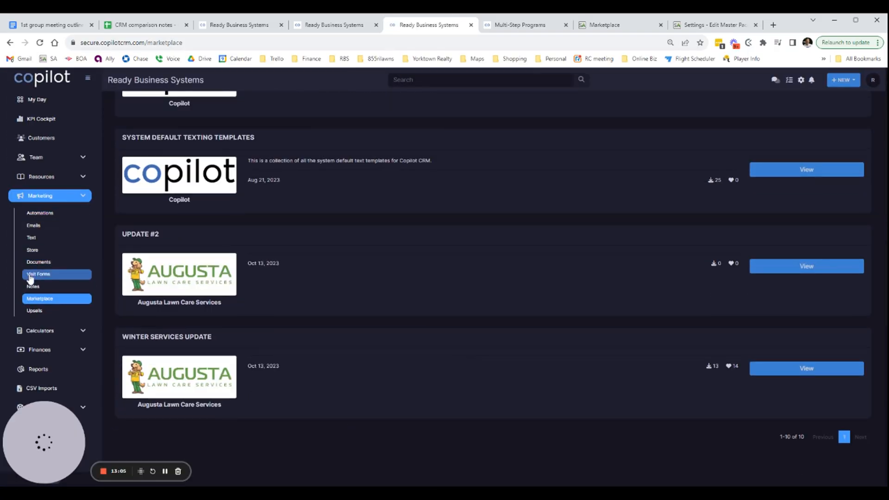
Open the marketing notes and examine the visit notes and customer details for the Lawn Mowing and SC events
click(34, 290)
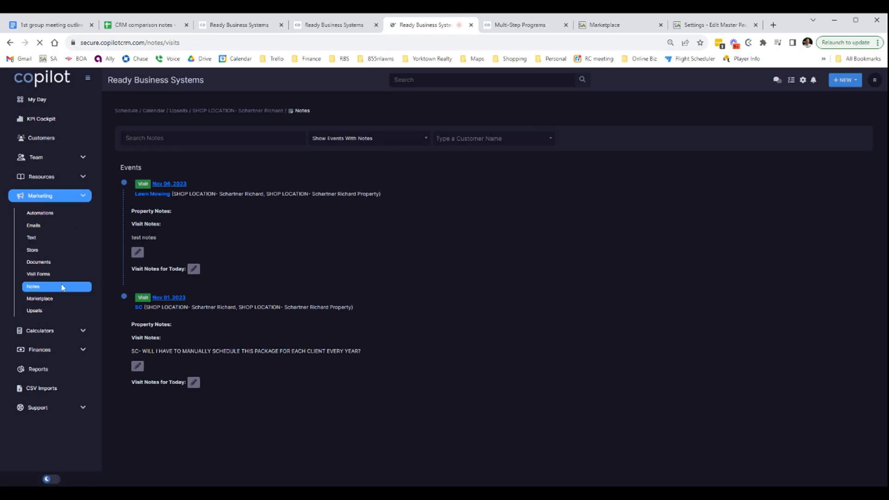
click(396, 143)
click(396, 143)
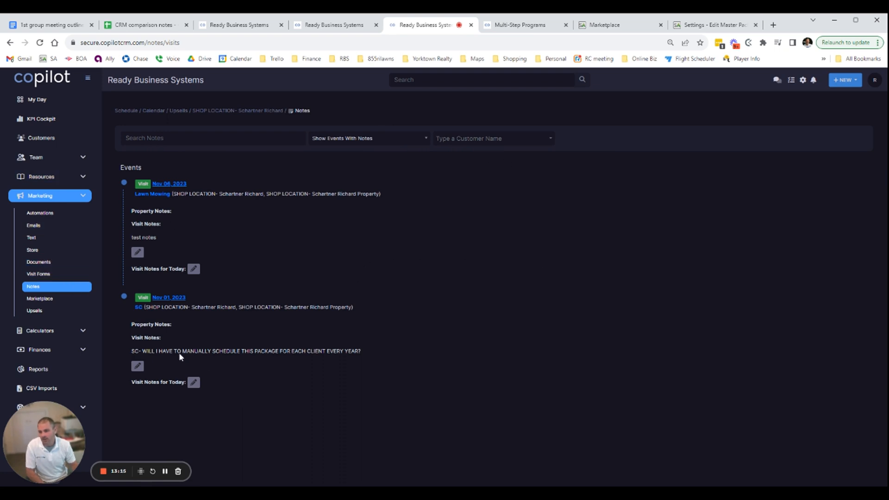
drag(180, 356, 433, 373)
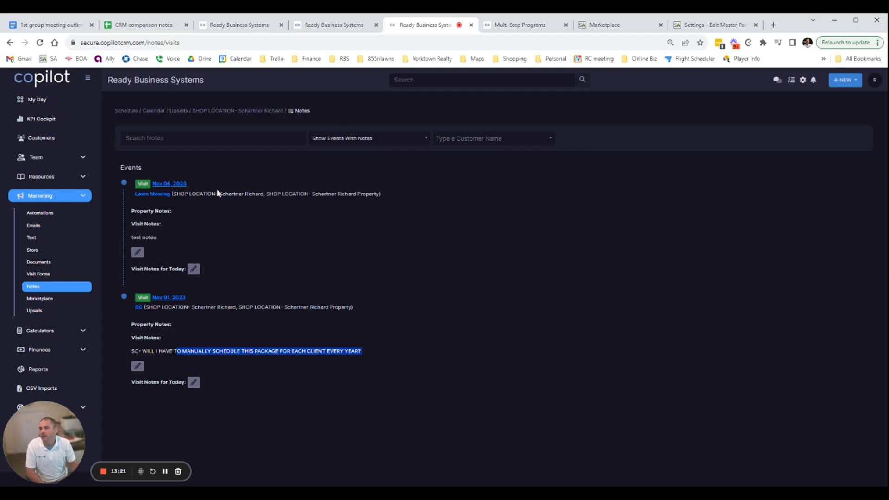
drag(219, 194, 296, 193)
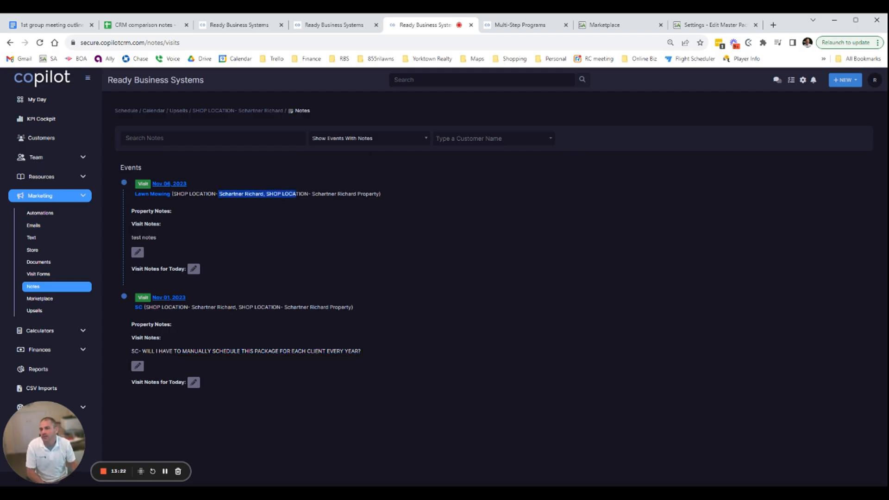
click(321, 227)
drag(228, 194, 362, 193)
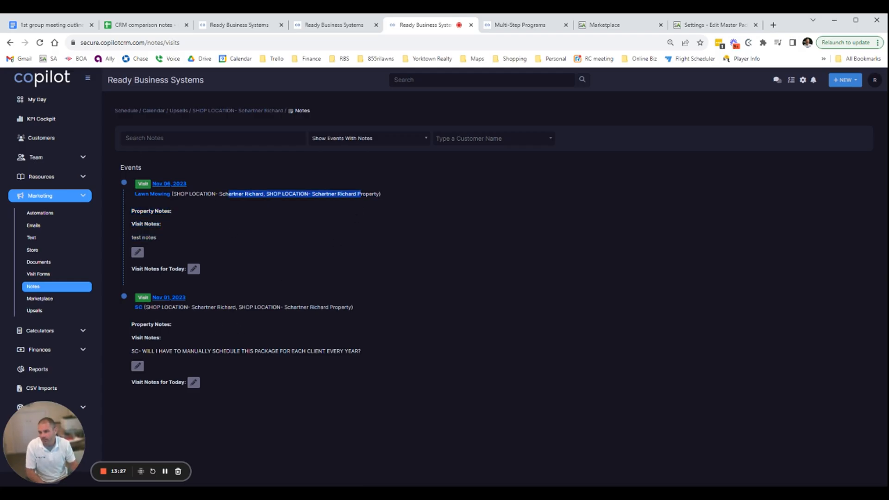
drag(223, 307, 383, 363)
click(388, 364)
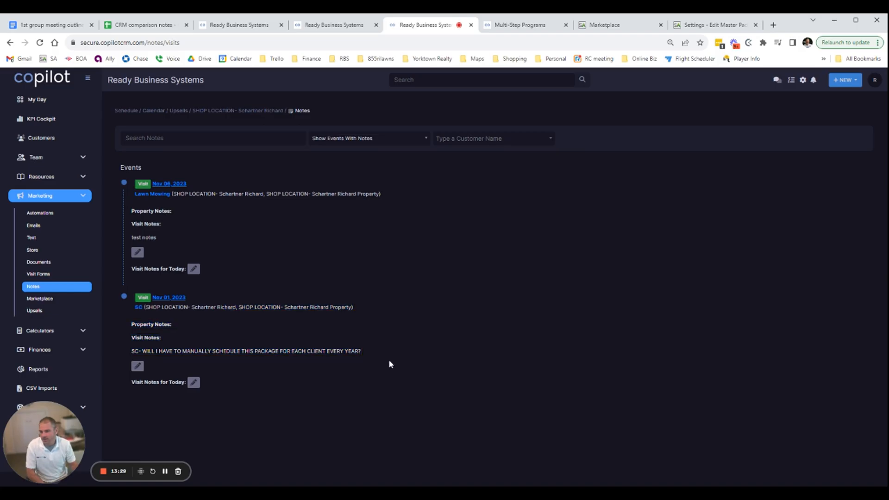
Check the note search and the event filter options, leaving the filter on Show Events With Notes
click(187, 137)
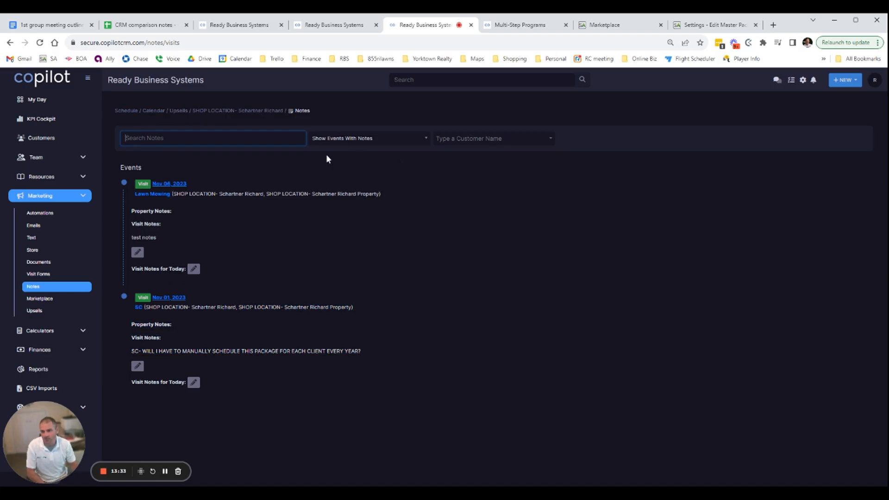
click(374, 144)
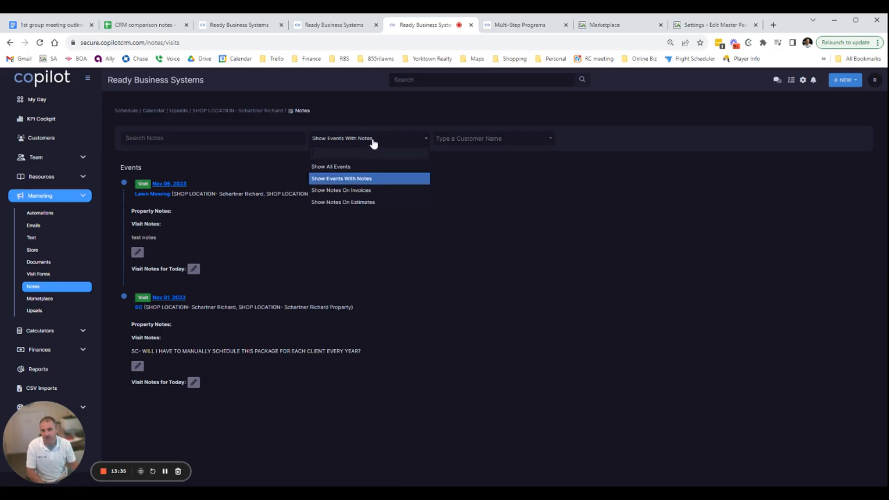
click(532, 198)
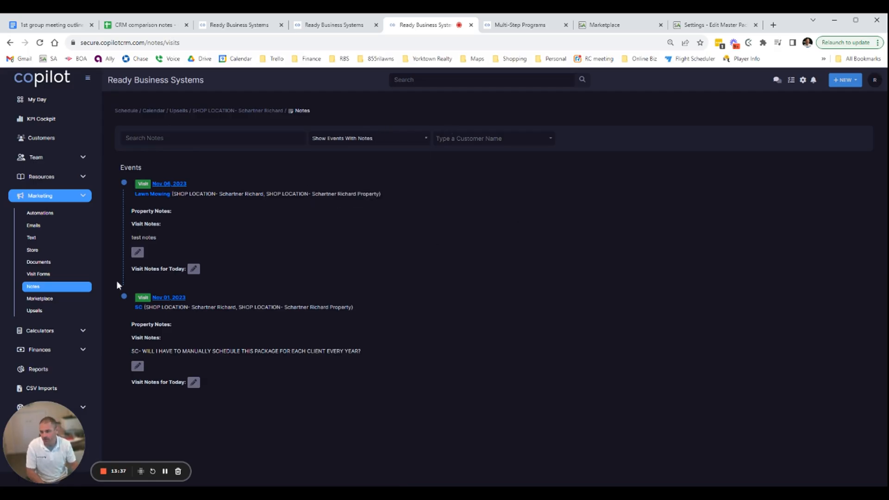
Open Copilot's visit forms, and compare them with Service Autopilot's classic forms and its New SA forms list
click(37, 275)
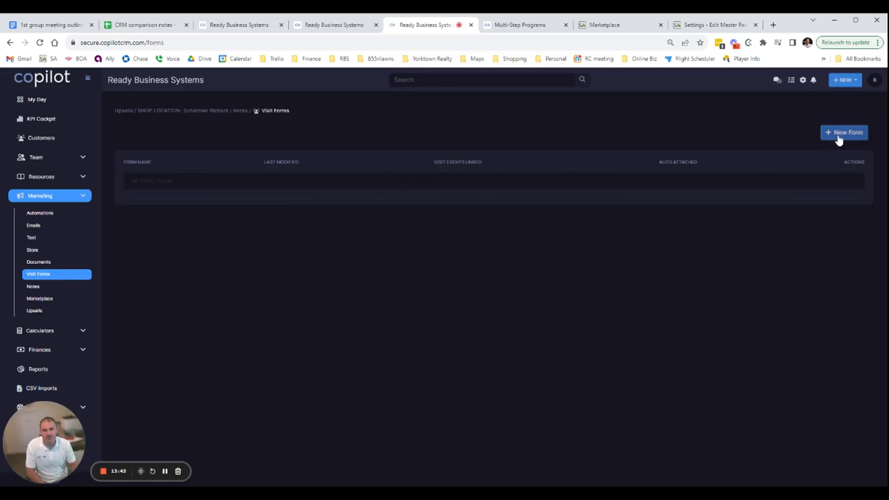
click(607, 24)
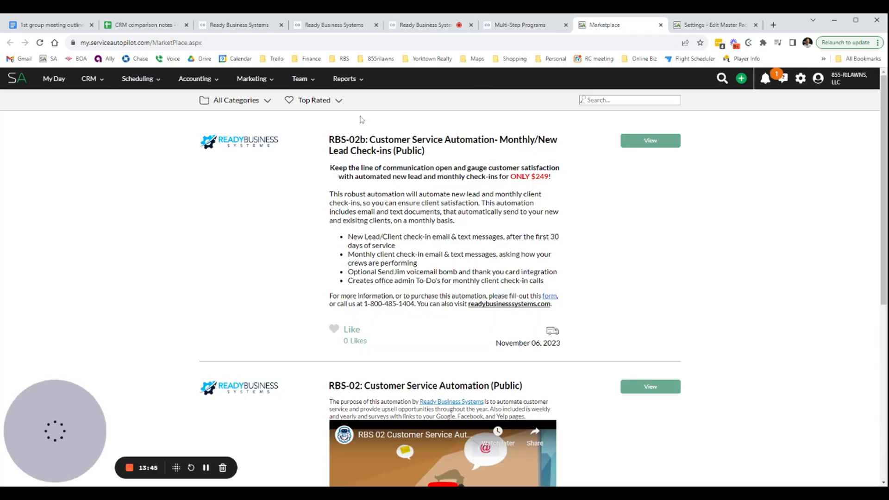
mouse_move(252, 85)
click(239, 116)
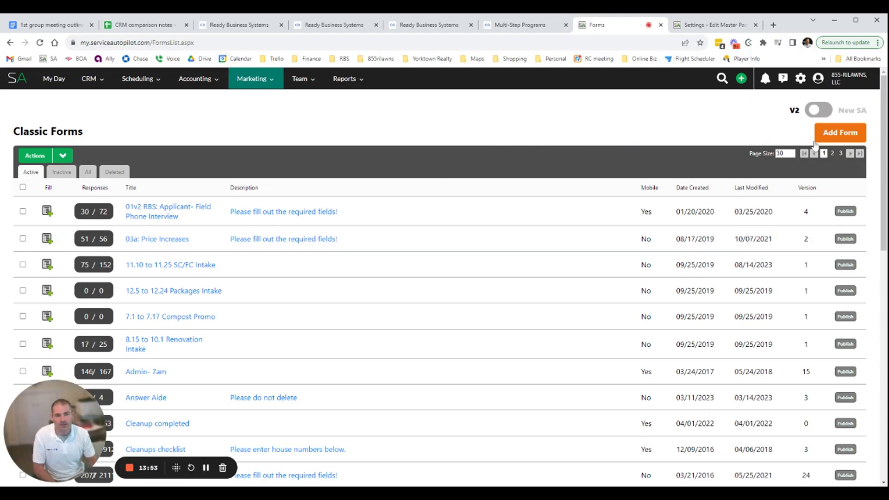
click(825, 111)
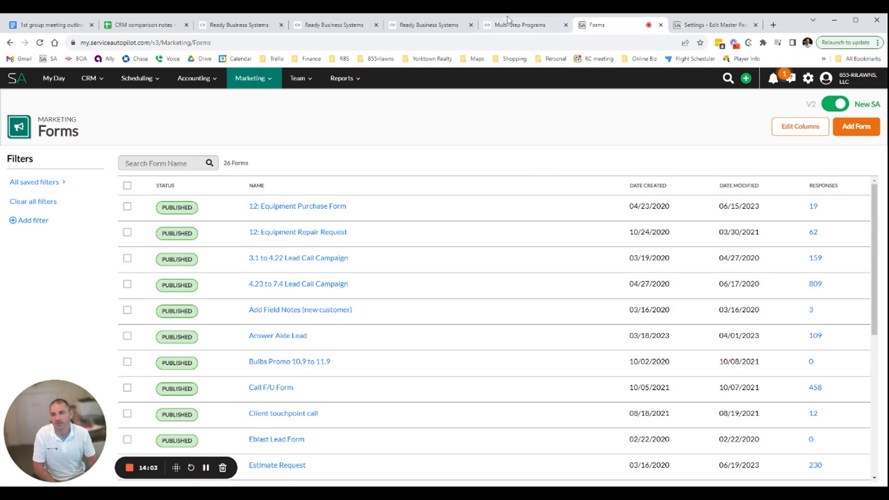
Start a new visit form in Copilot and try the Accept Signature option, leaving it off
click(516, 27)
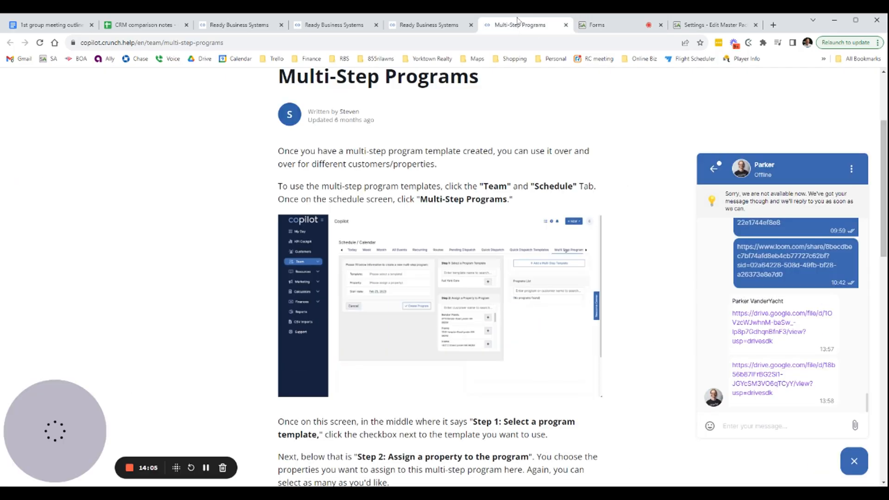
click(409, 26)
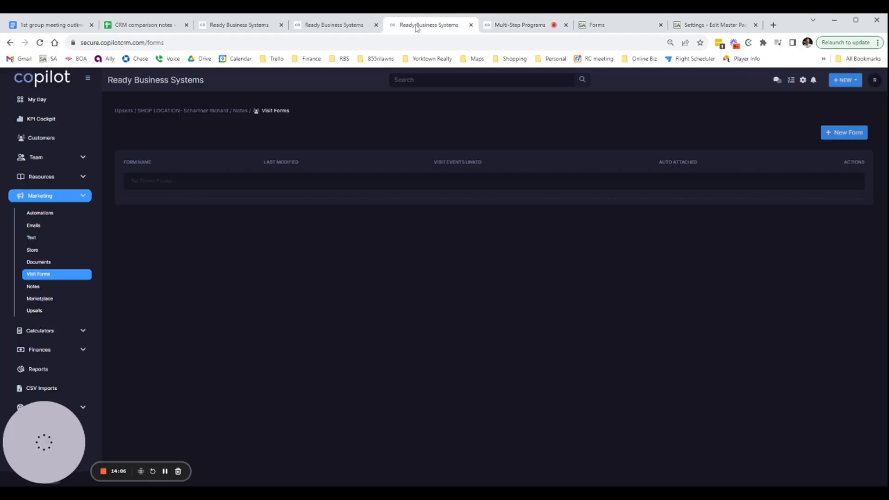
click(846, 133)
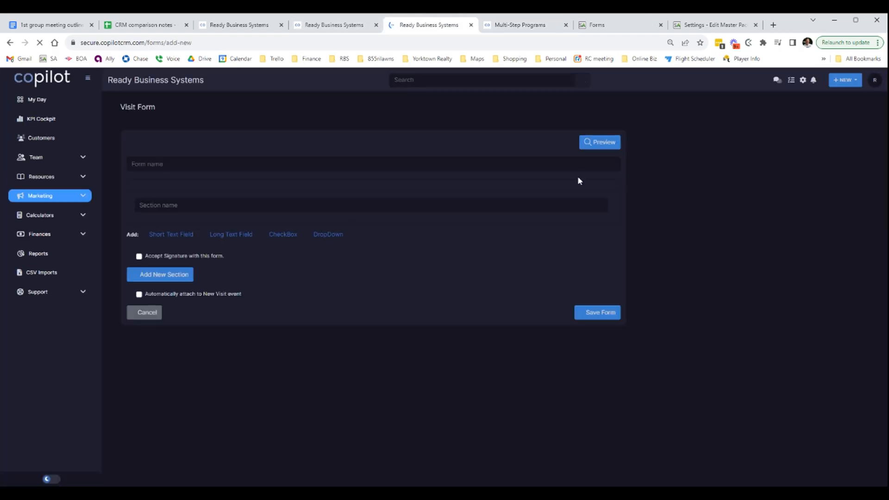
click(138, 257)
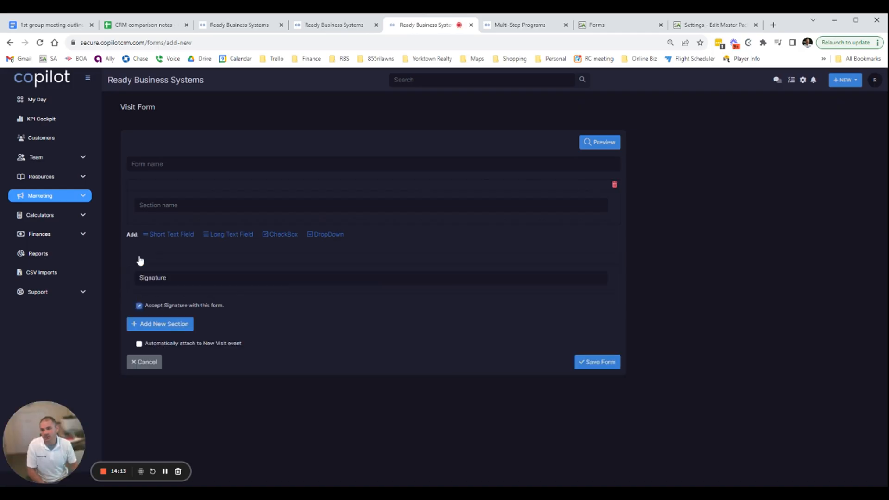
click(139, 305)
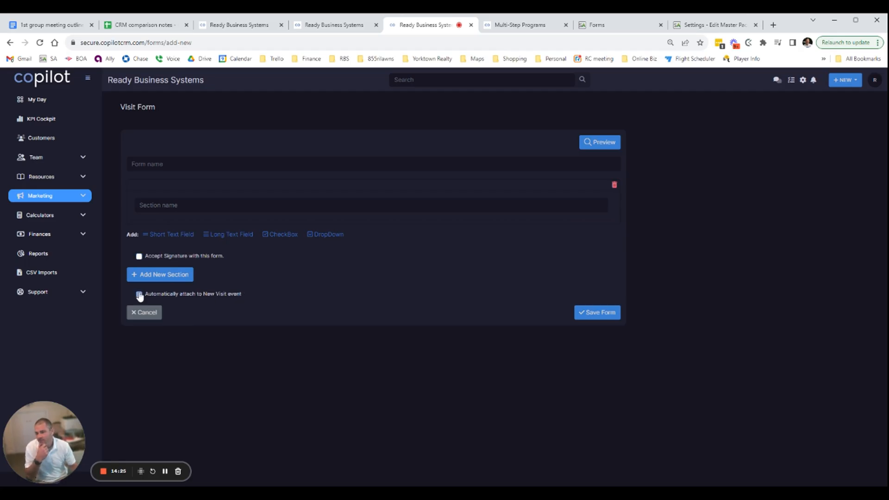
Turn on automatic attachment to new visit events for the form, and highlight the attachment and signature option texts
click(139, 295)
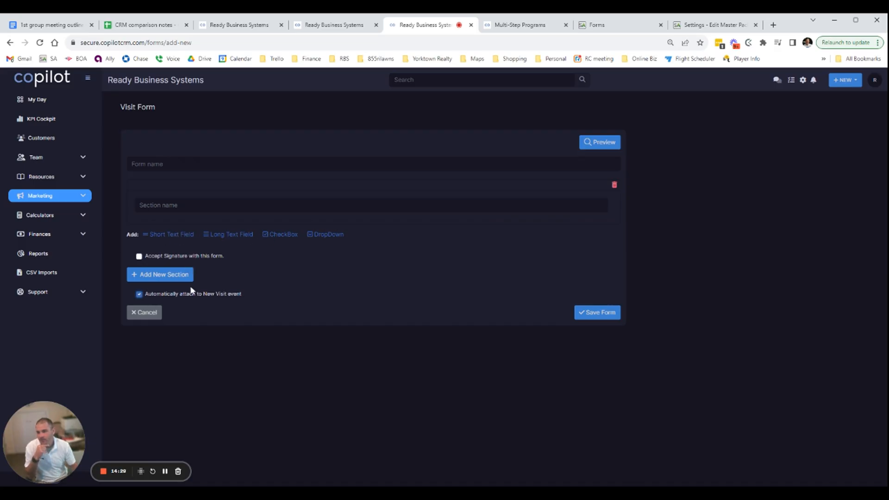
drag(161, 295, 259, 294)
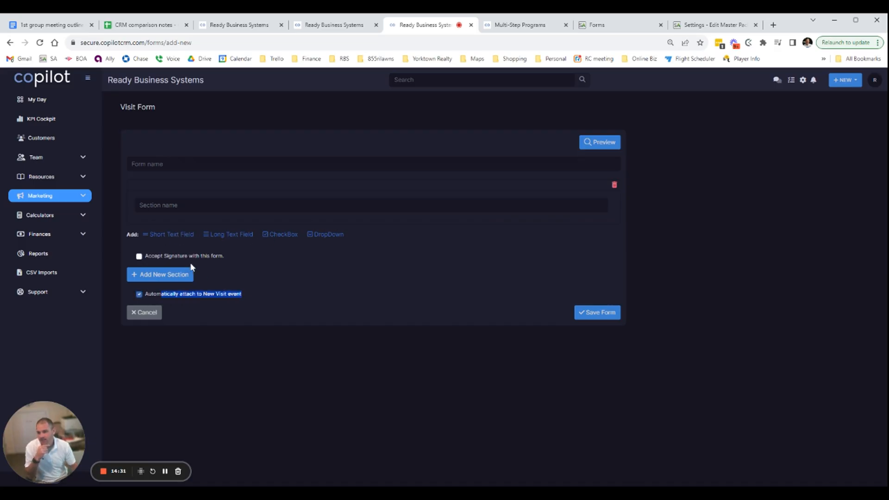
drag(168, 256, 279, 257)
click(278, 254)
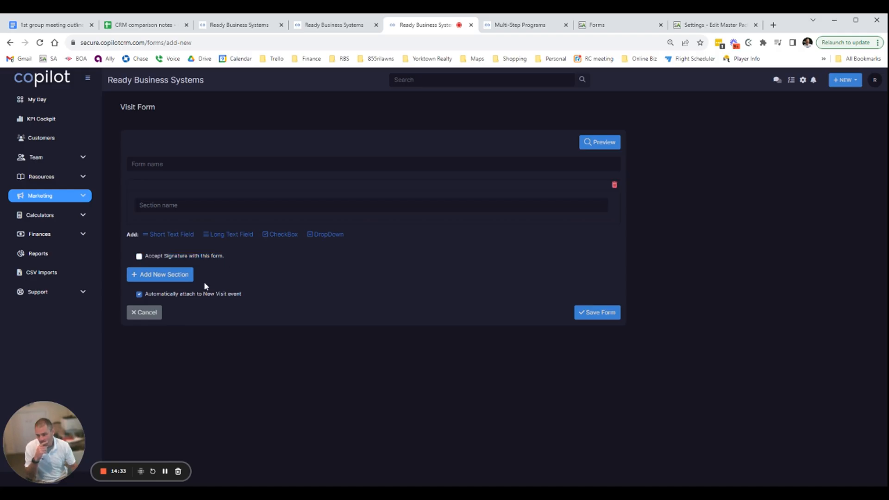
triple_click(257, 295)
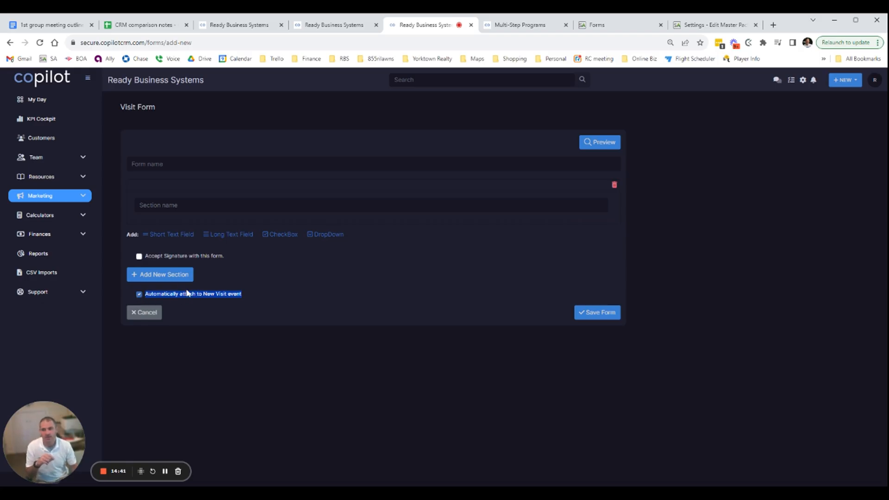
Open Service Autopilot's 12: Equipment Purchase Form for editing, and check its design settings and publishing stage
click(615, 26)
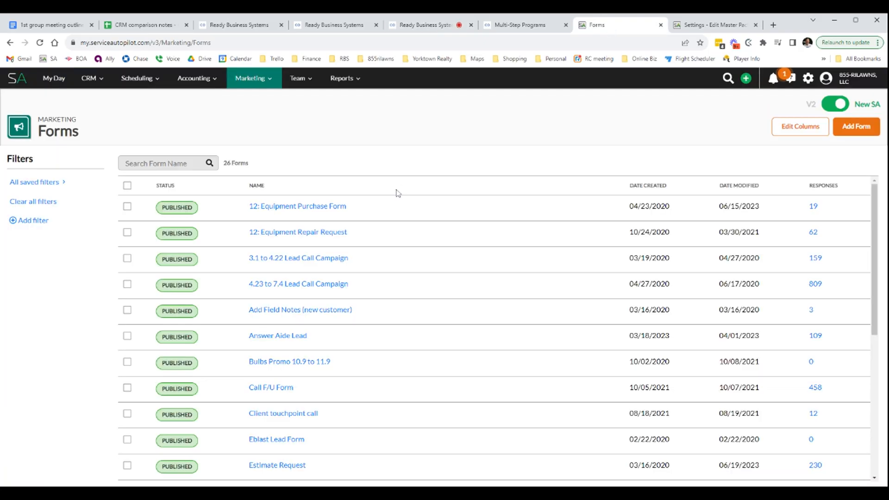
click(289, 207)
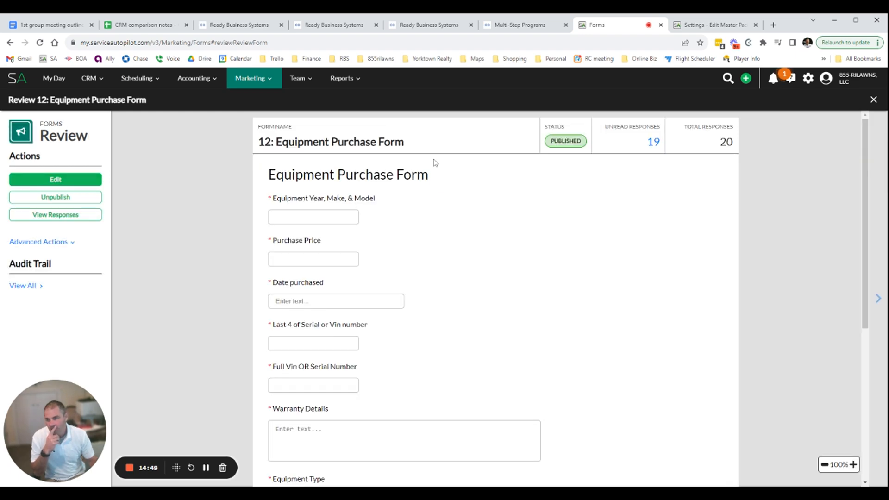
click(64, 180)
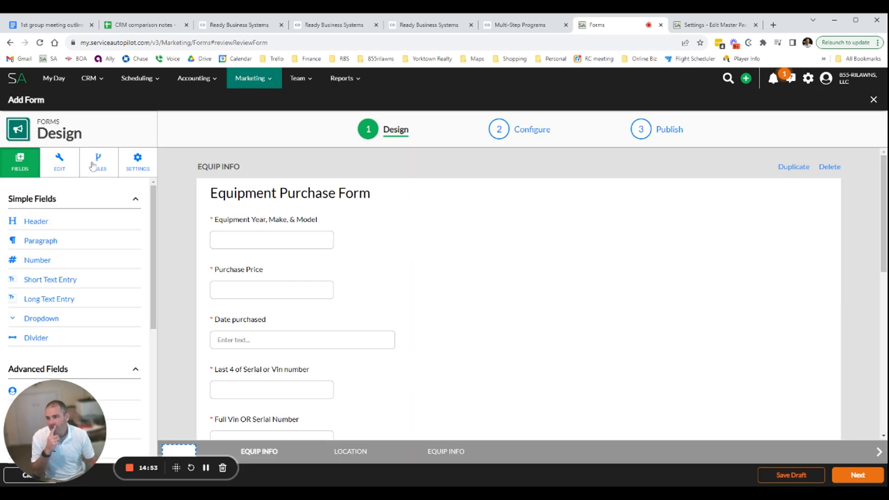
click(138, 161)
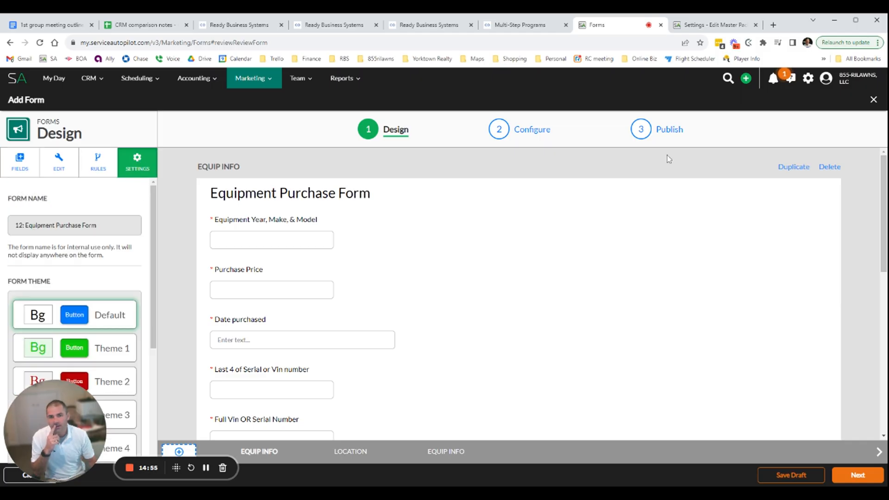
click(662, 128)
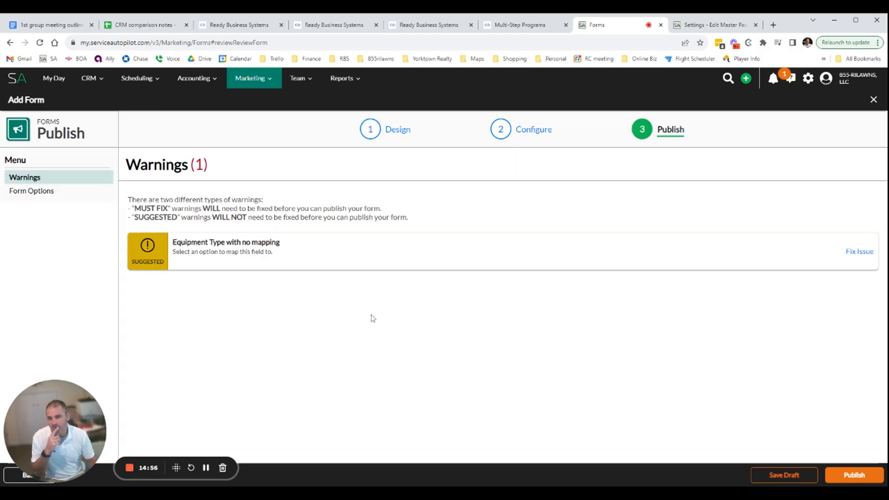
Set the form to publish to Mobile for Accounts, and review the account, role and required-form options
click(53, 193)
click(299, 238)
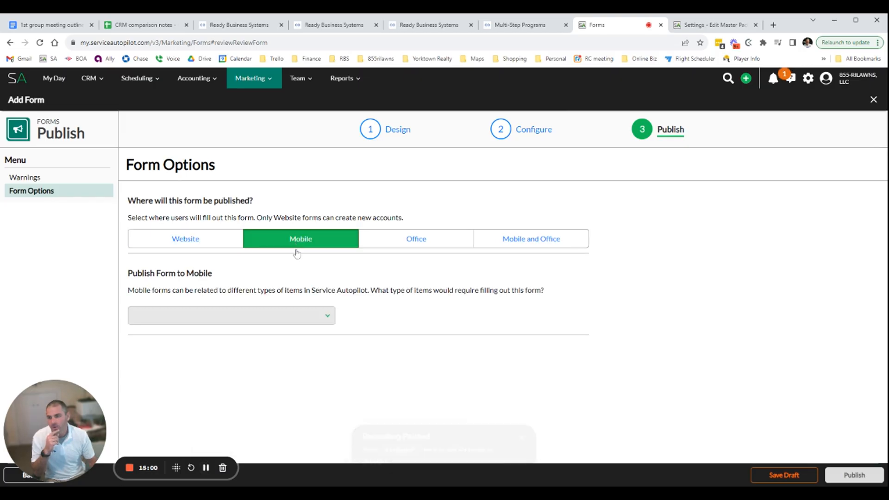
click(234, 312)
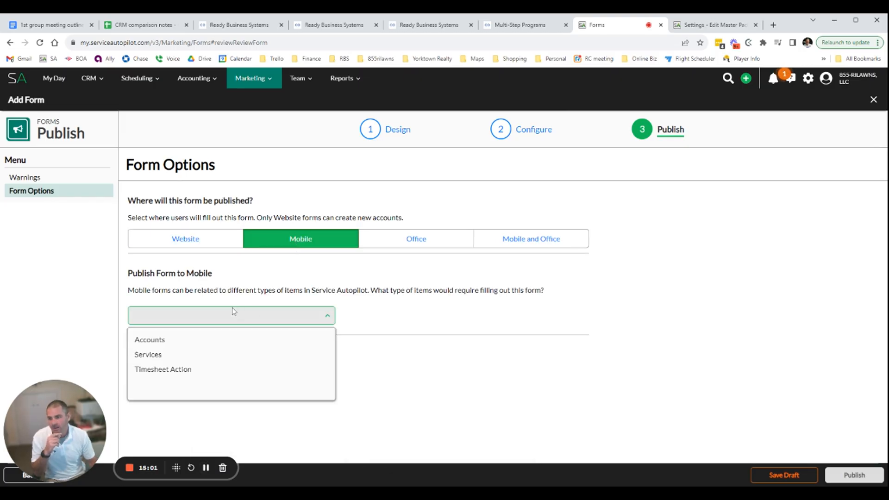
click(225, 340)
scroll(195, 348, down, 2)
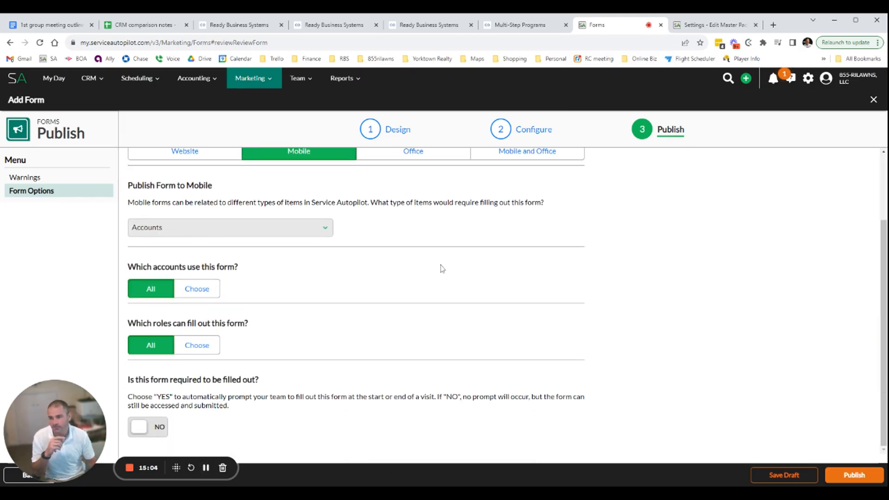
scroll(371, 349, up, 2)
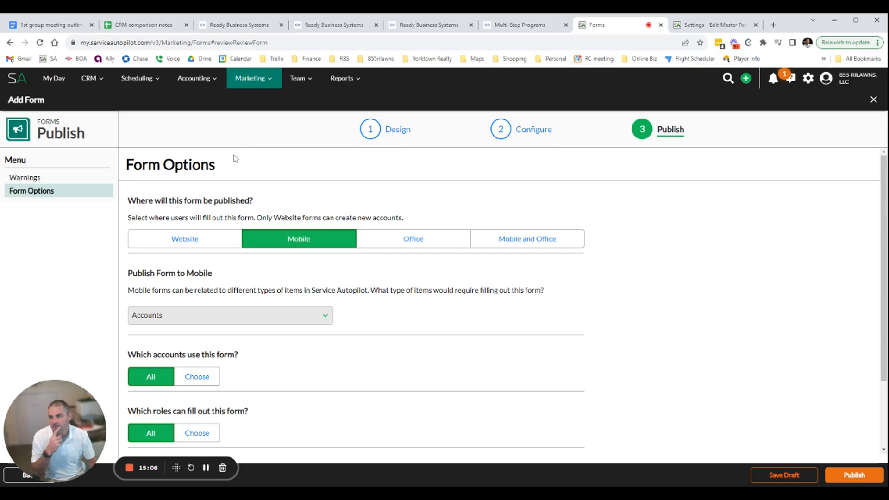
scroll(240, 259, down, 1)
scroll(209, 398, down, 1)
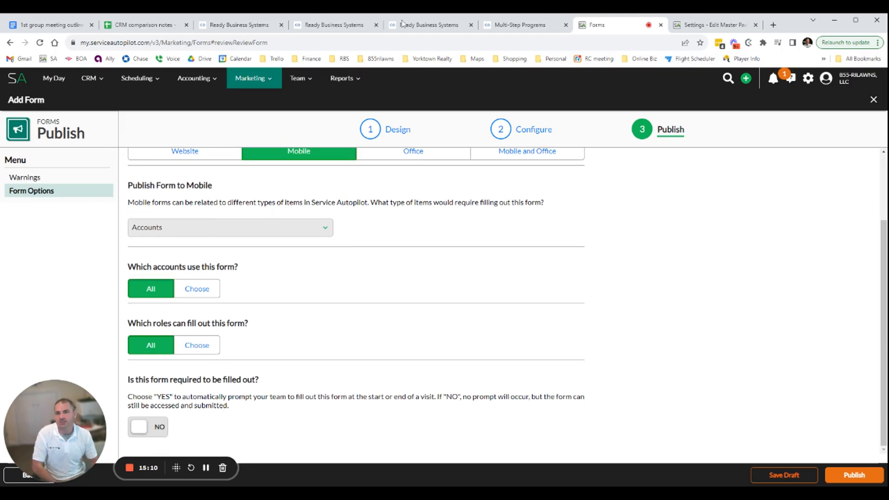
scroll(576, 252, up, 2)
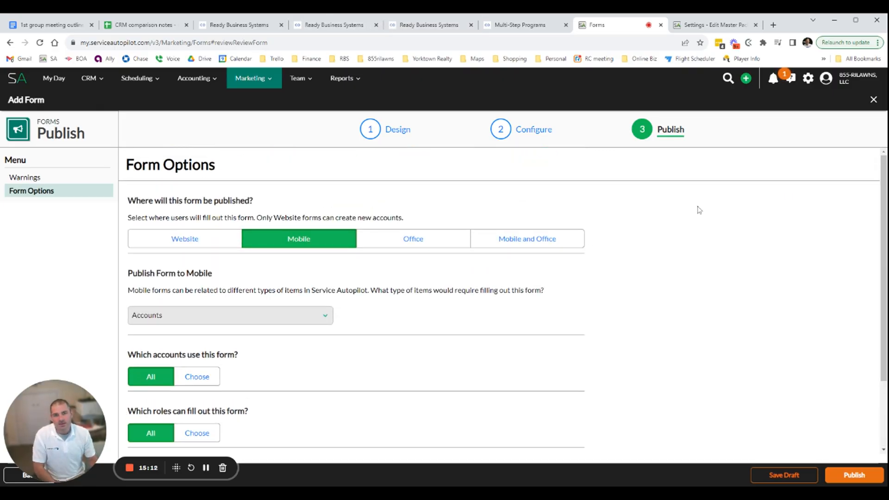
Close the form editor without publishing, and highlight the form's name on its review page
click(873, 101)
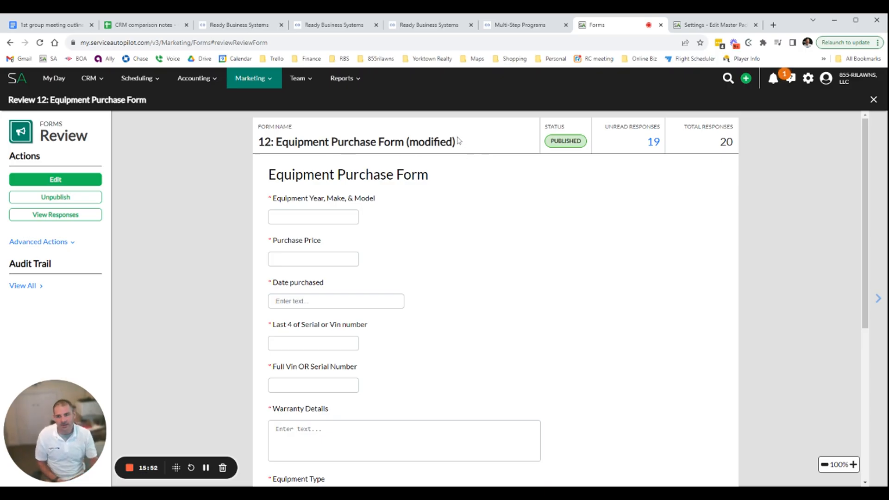
drag(457, 141, 295, 142)
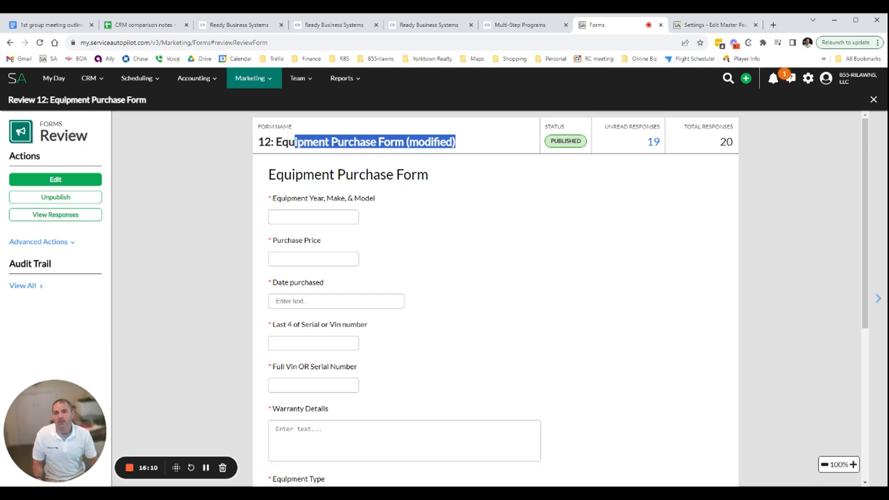
click(296, 151)
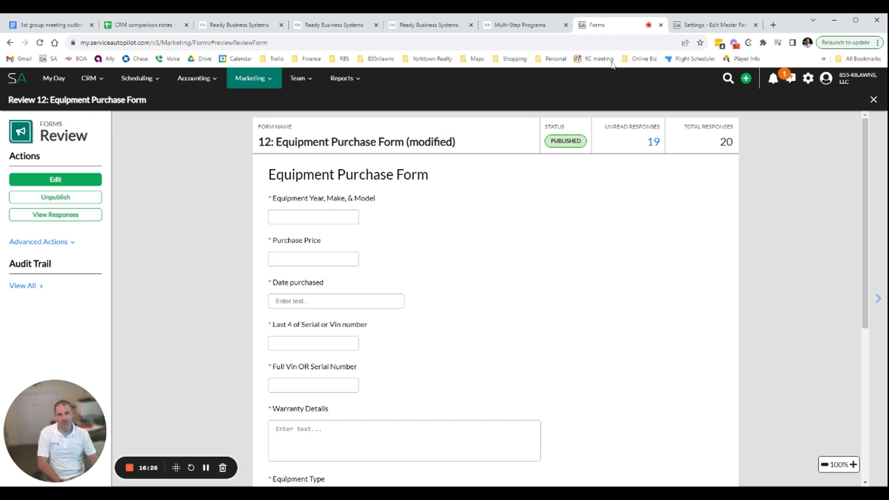
Return to Copilot's new visit form, name it test form 1 and title its first section test section 1
click(528, 25)
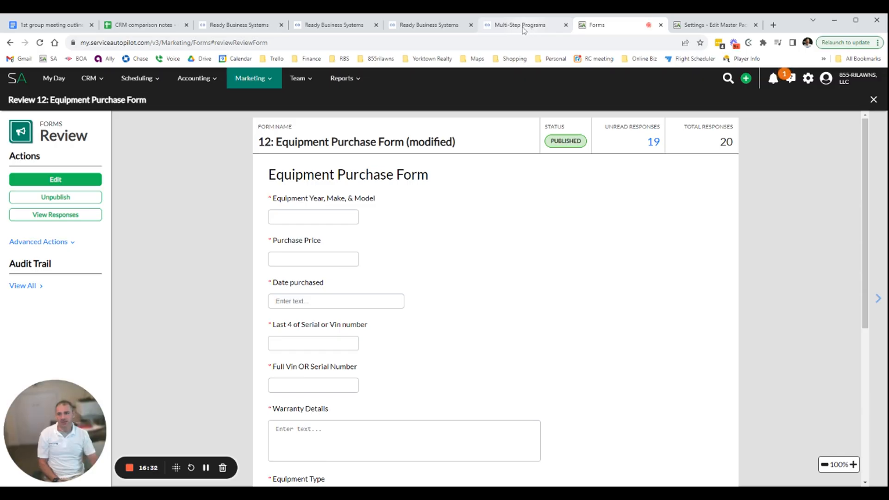
click(528, 26)
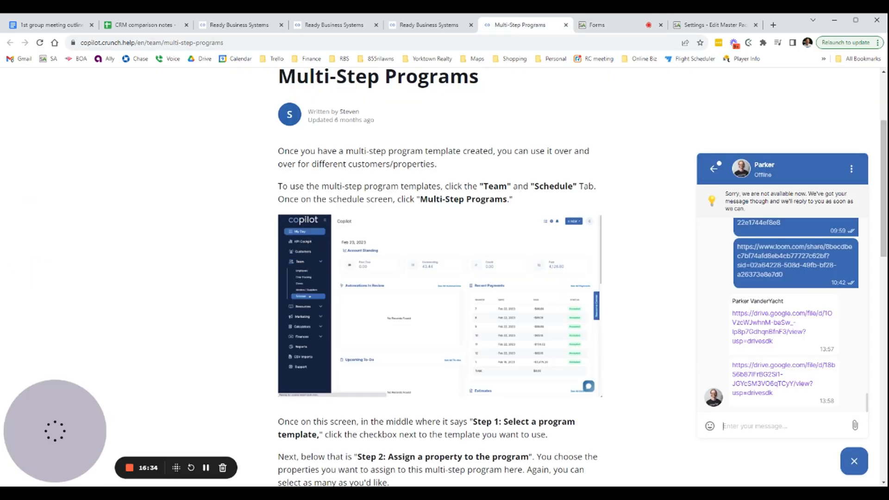
click(428, 24)
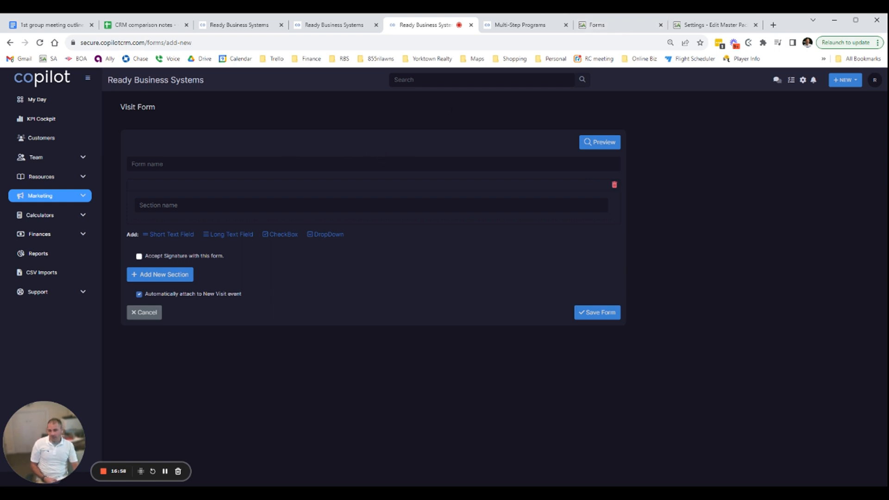
click(383, 163)
text(test for)
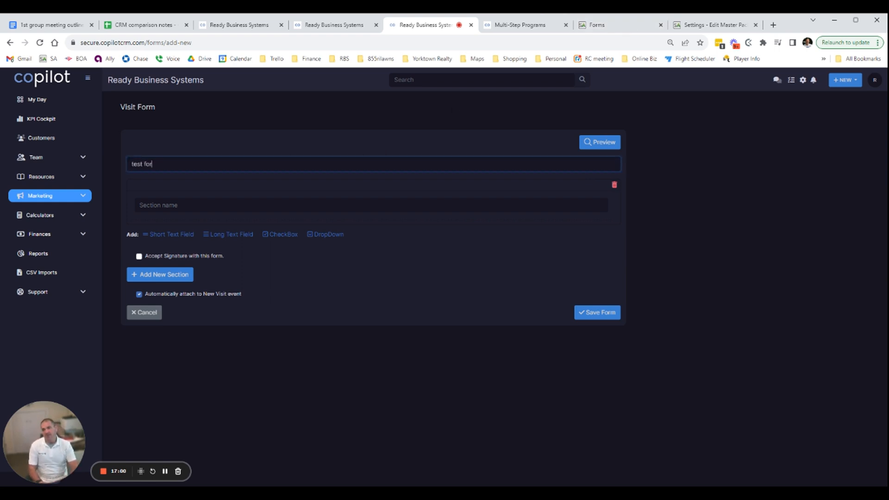
text(m 1)
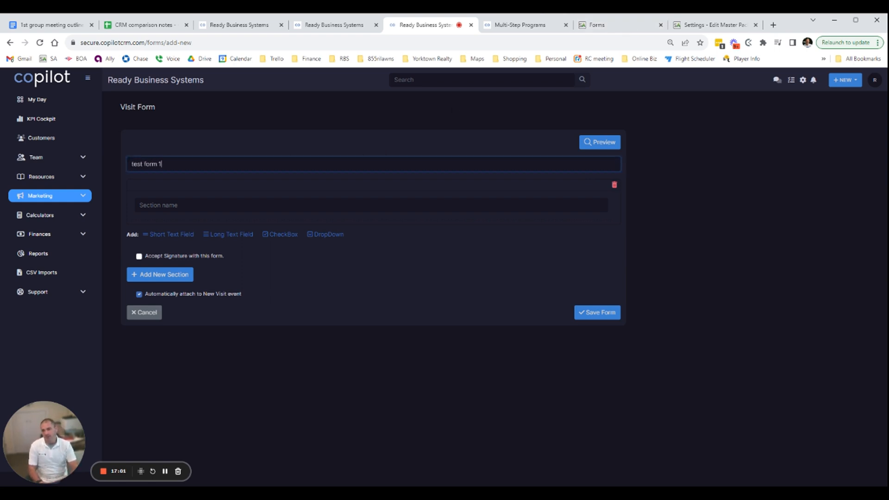
click(184, 200)
text(test se)
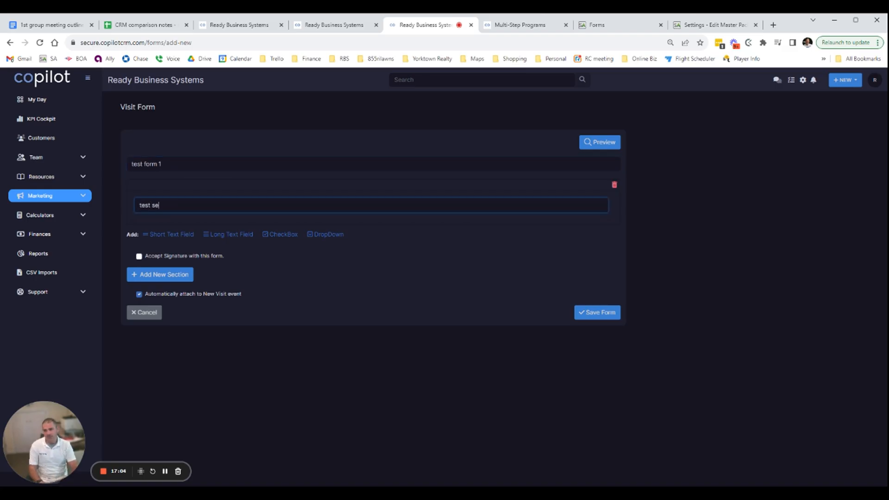
text(ction 1)
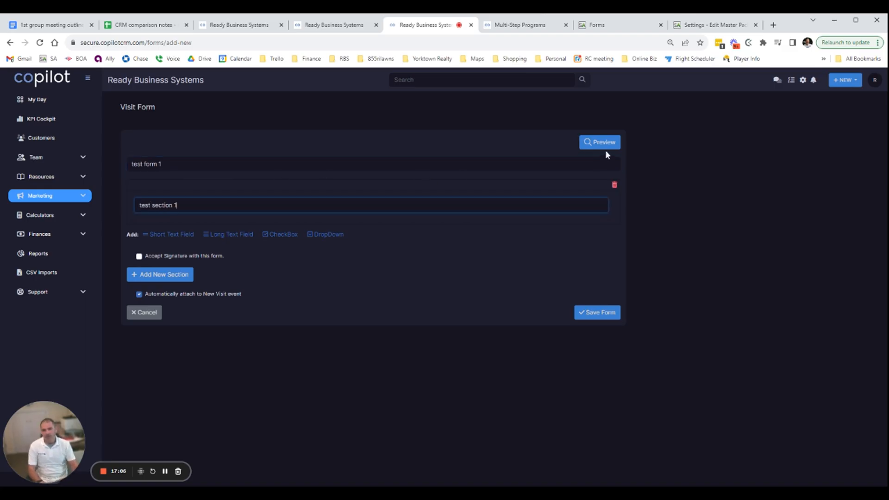
Add a second section to the form, and add a checkbox group named checkbox 1 to the first section
click(162, 272)
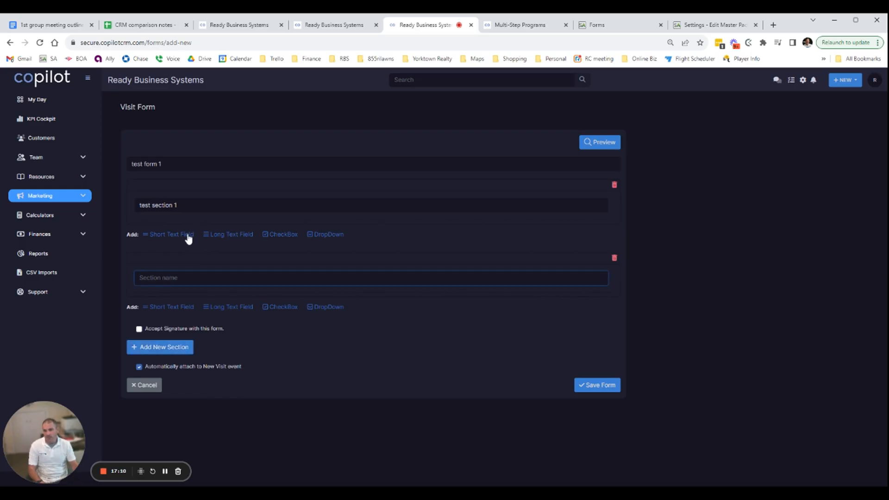
click(280, 235)
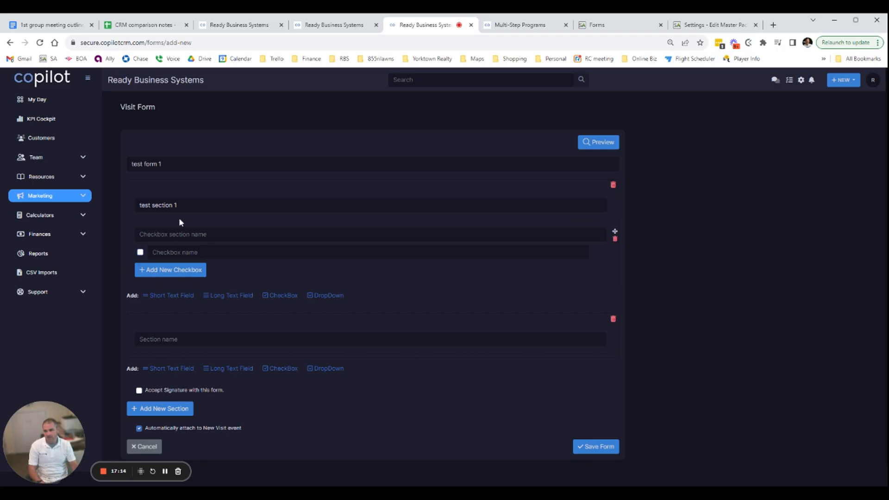
click(181, 235)
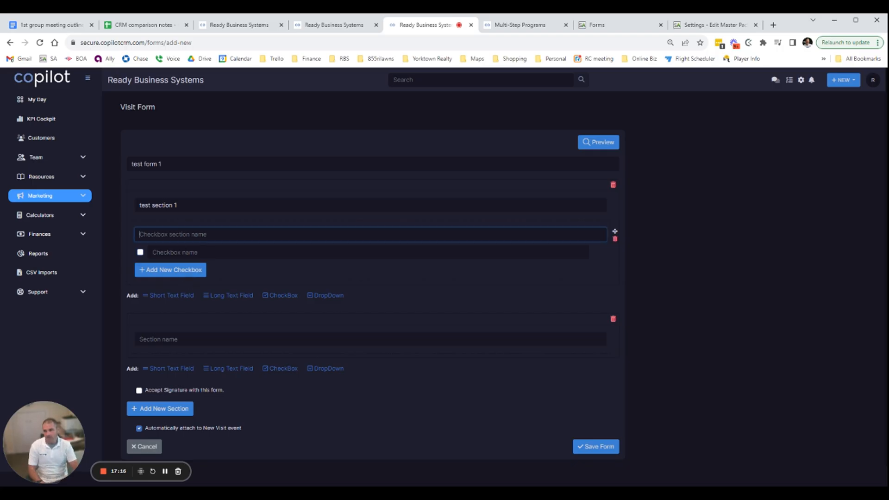
text(checkbox 1)
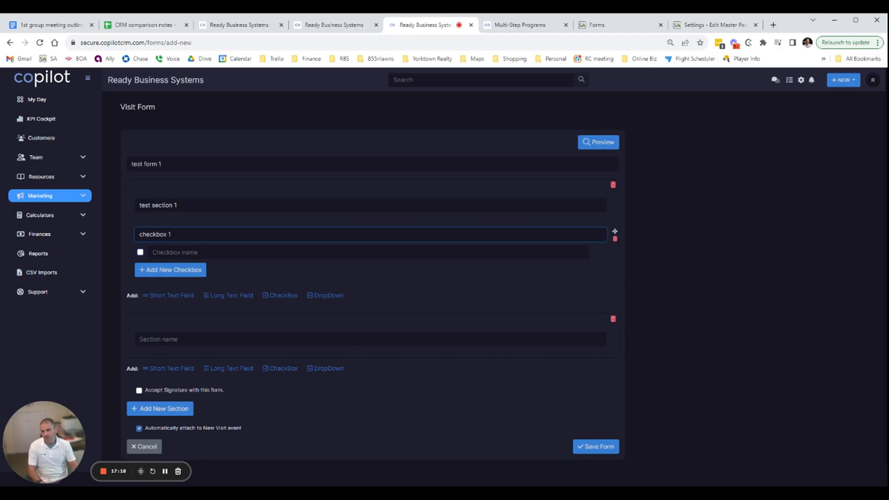
Add another checkbox to the group, and name the two checkboxes checkbox box 1 and checkbox box 2
click(186, 269)
click(176, 253)
text(checkbox)
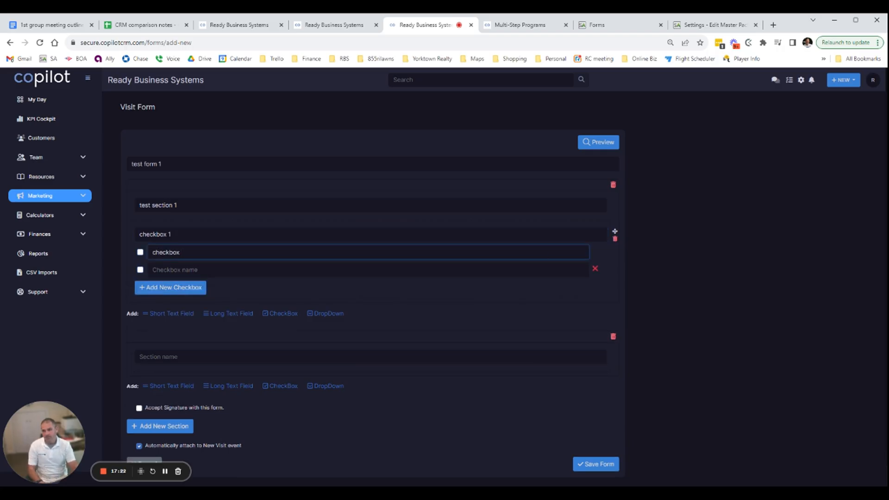
text( box 1)
key(Tab)
text(check)
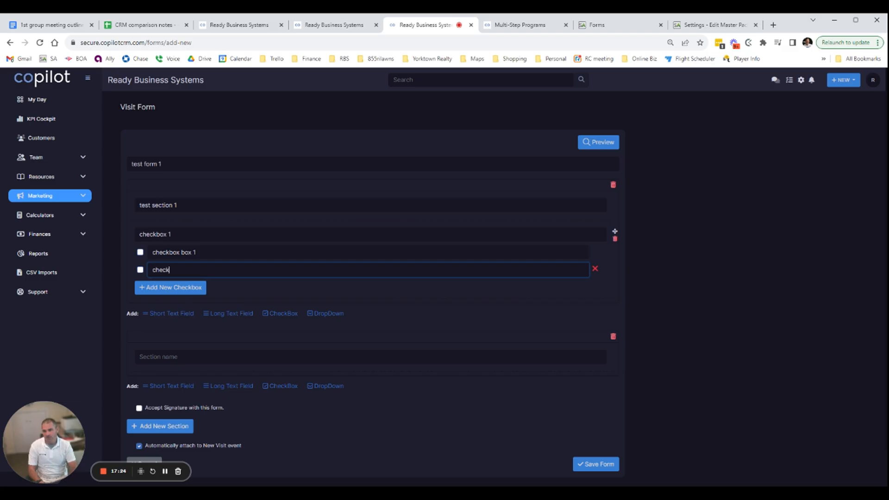
text(box box 2)
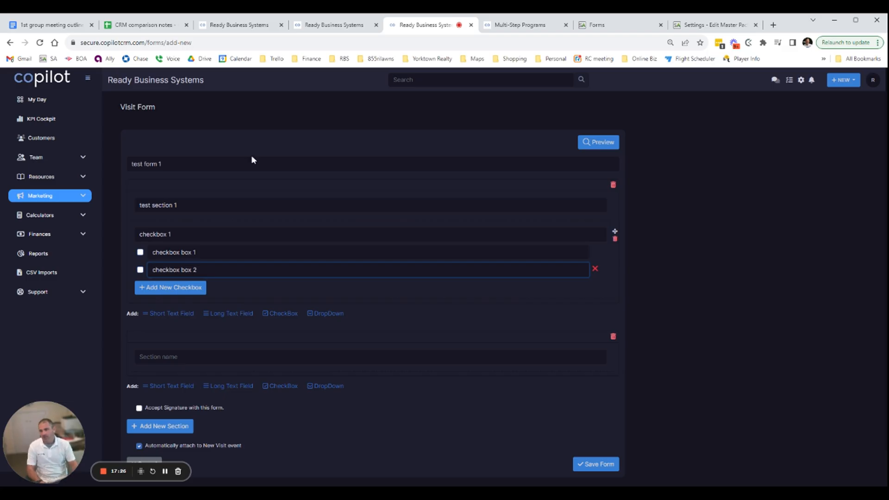
Add a long text field to the first section with the question test long field
click(232, 314)
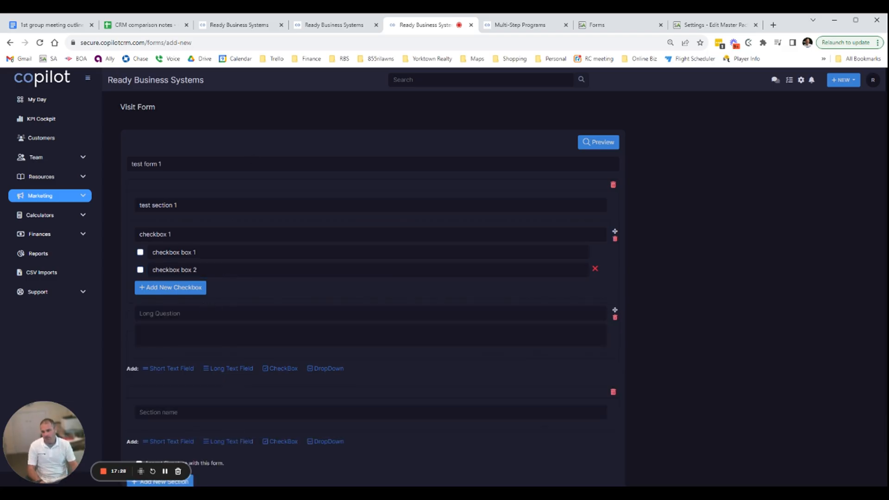
click(232, 314)
text(test long)
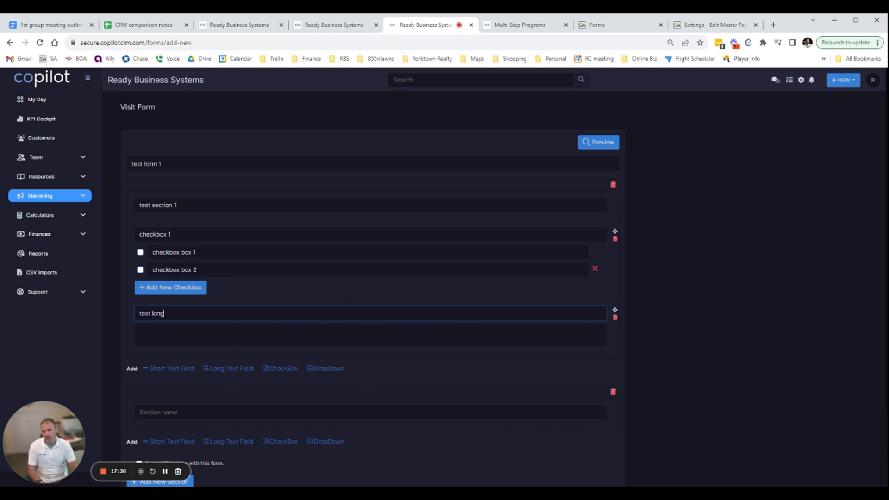
text( field)
key(Tab)
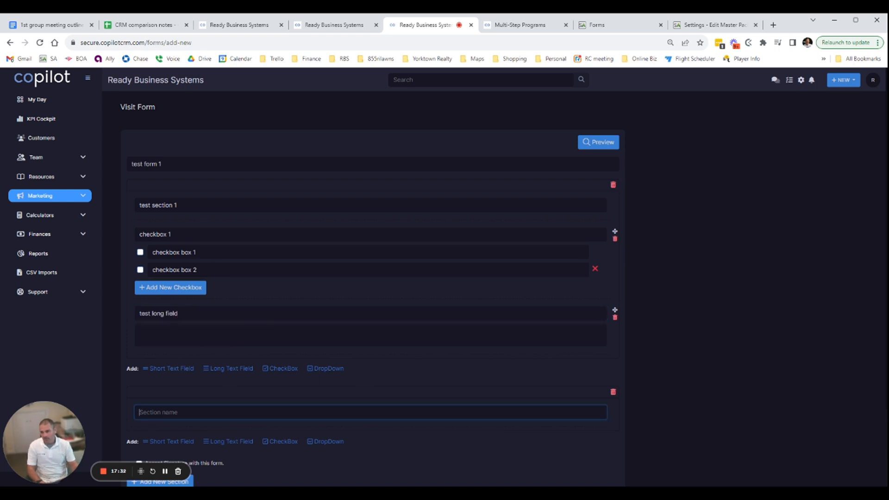
Add a dropdown field below the long text field with the question test dropdown
scroll(575, 256, down, 1)
scroll(574, 257, up, 1)
click(324, 368)
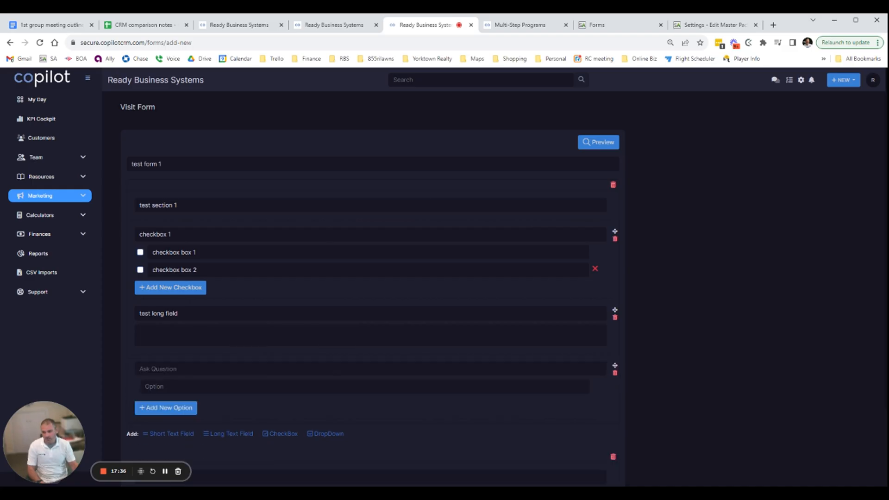
scroll(324, 368, down, 1)
click(162, 327)
text(test)
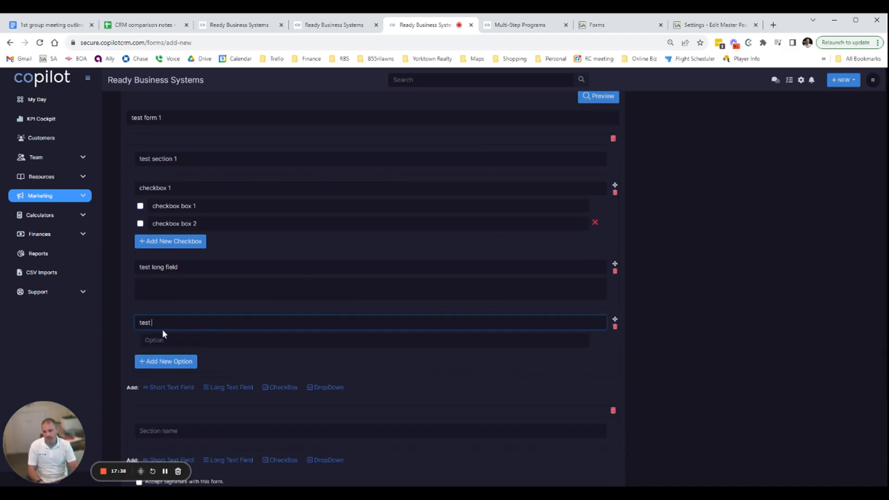
text( dropdown)
Give the test dropdown field two options named test option 1 and test option 2
key(Tab)
text(test opo)
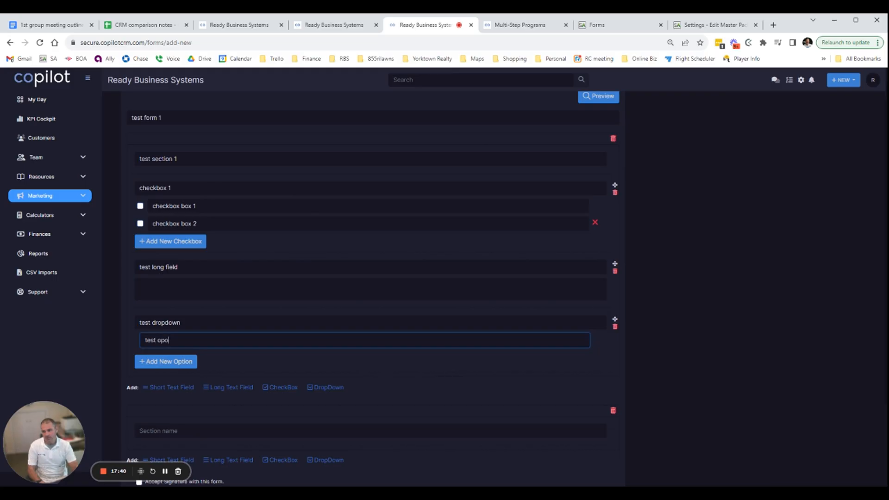
key(BackSpace)
text(tion 1)
click(161, 361)
text(test o)
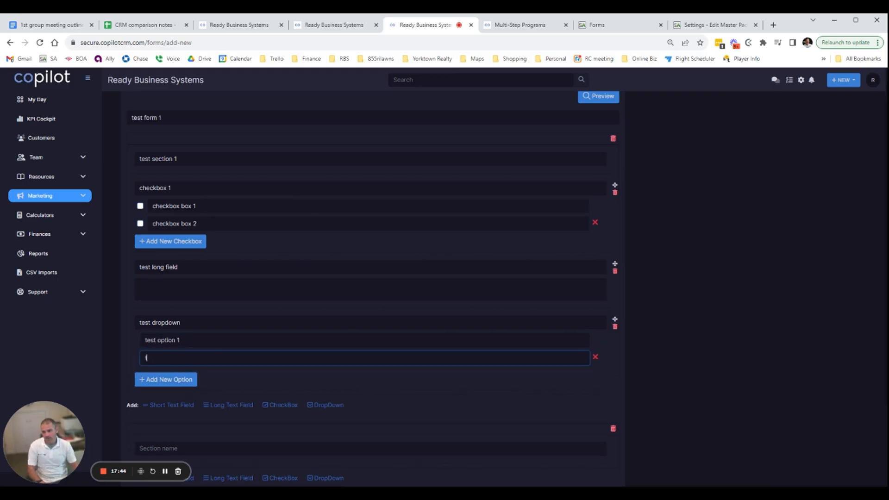
text(ption 2)
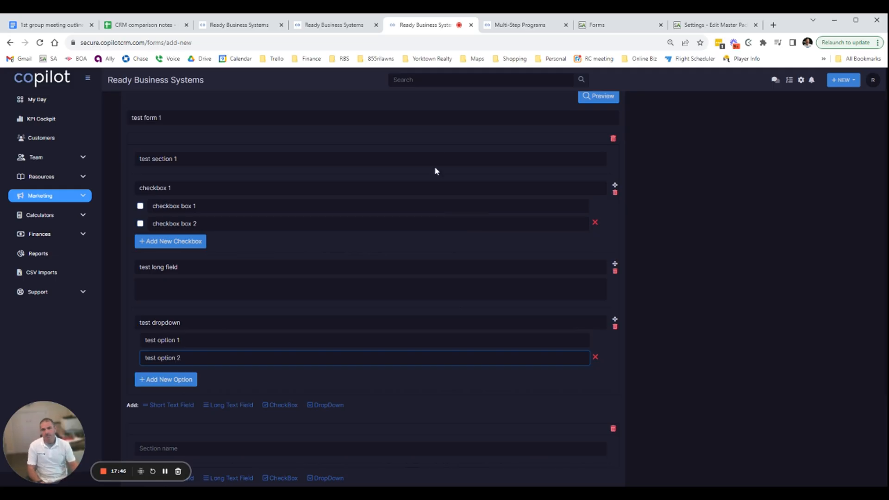
Preview the form and try its fields by ticking checkbox box 1 and choosing test option 2, then close the preview
scroll(556, 143, up, 1)
scroll(395, 397, down, 4)
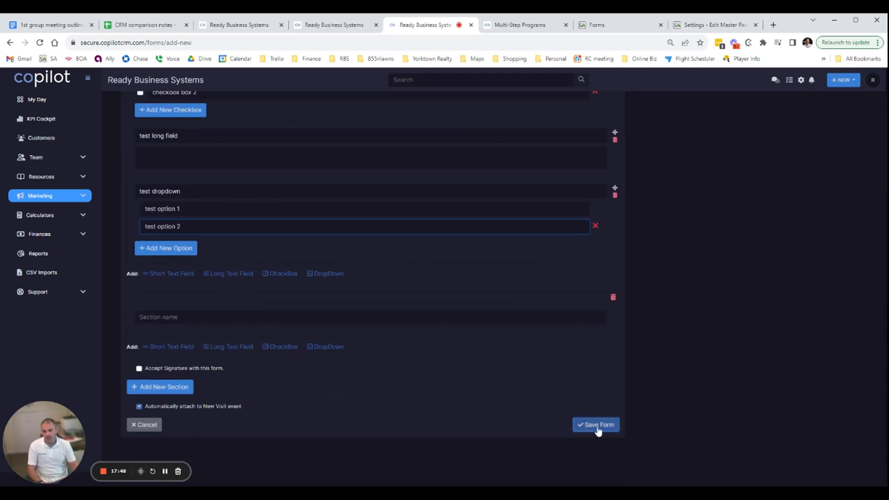
scroll(598, 431, up, 3)
scroll(240, 424, down, 2)
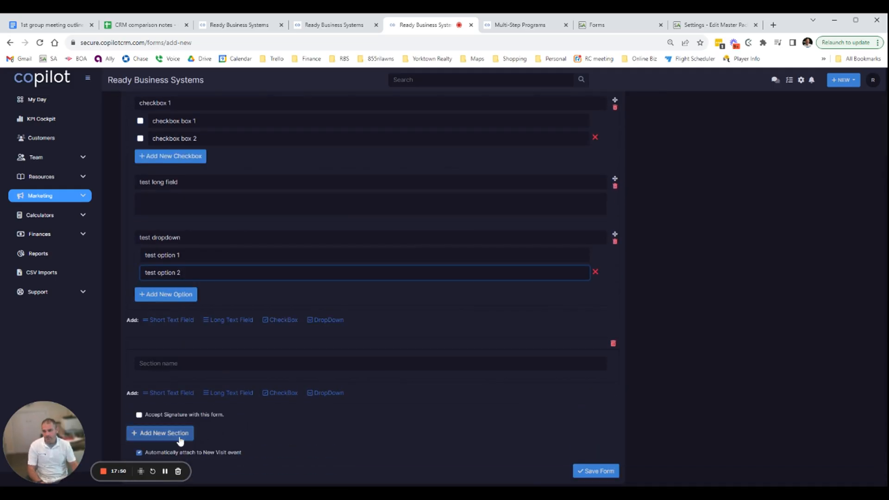
scroll(166, 297, up, 3)
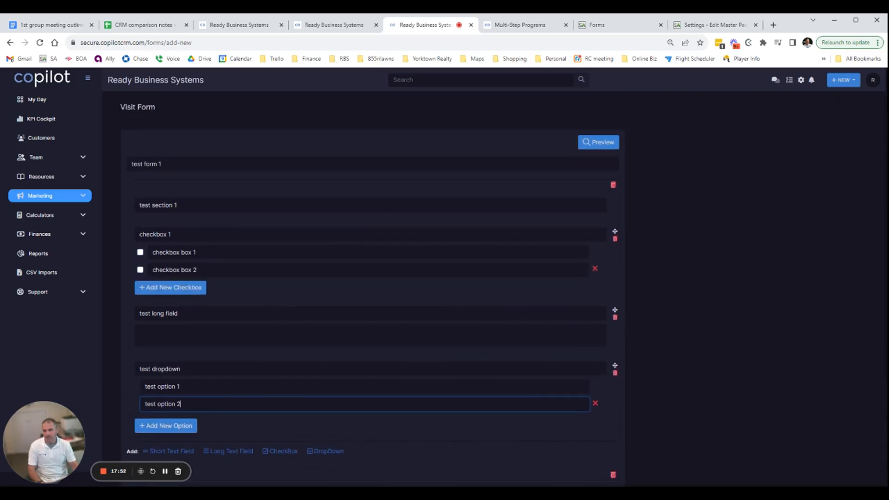
click(607, 142)
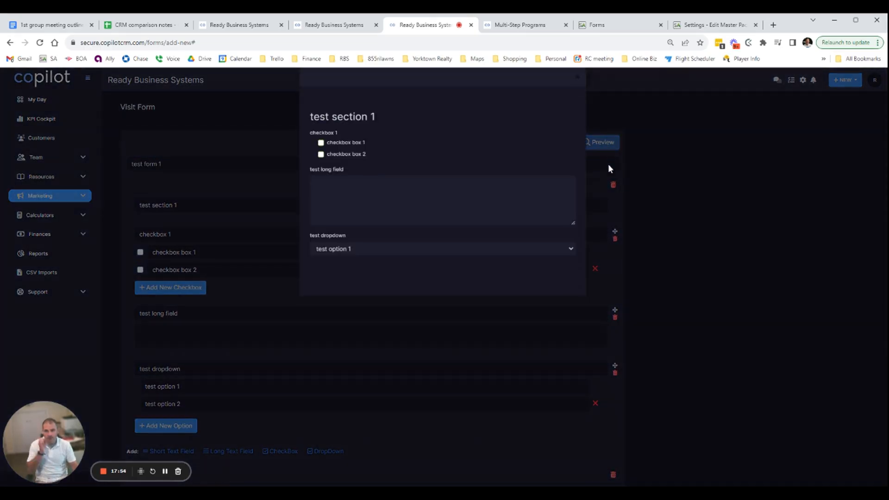
click(321, 156)
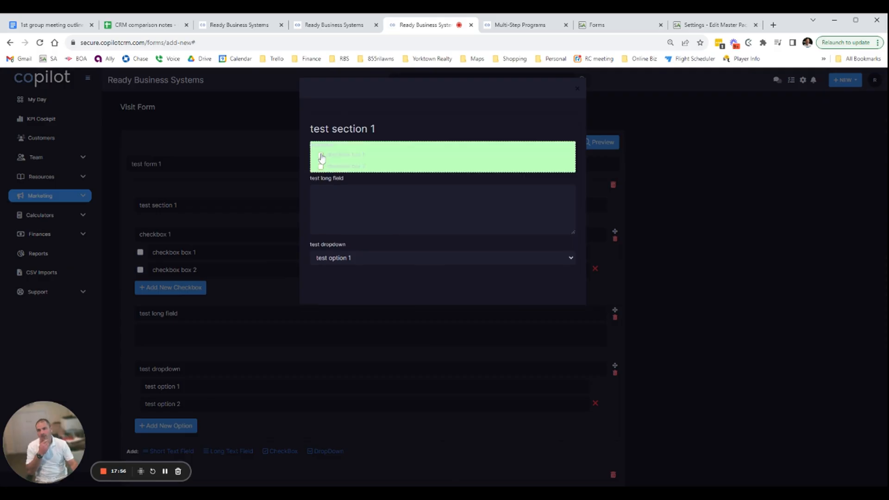
click(321, 155)
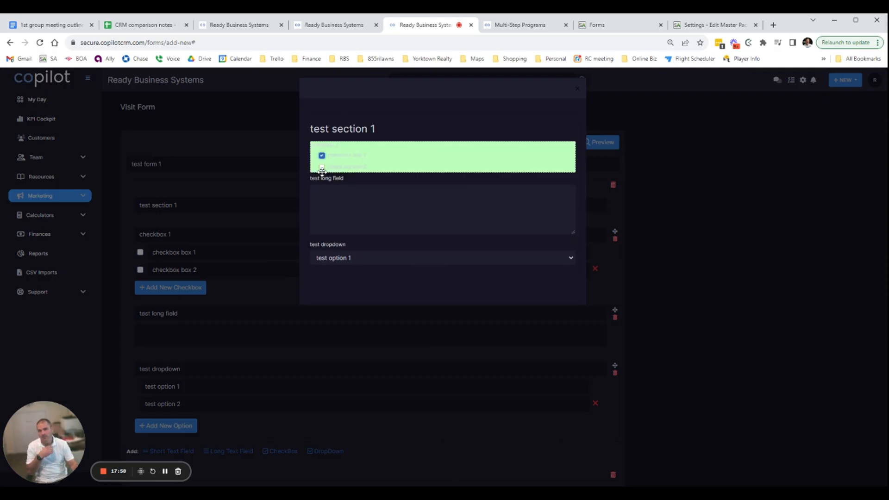
click(327, 197)
click(439, 261)
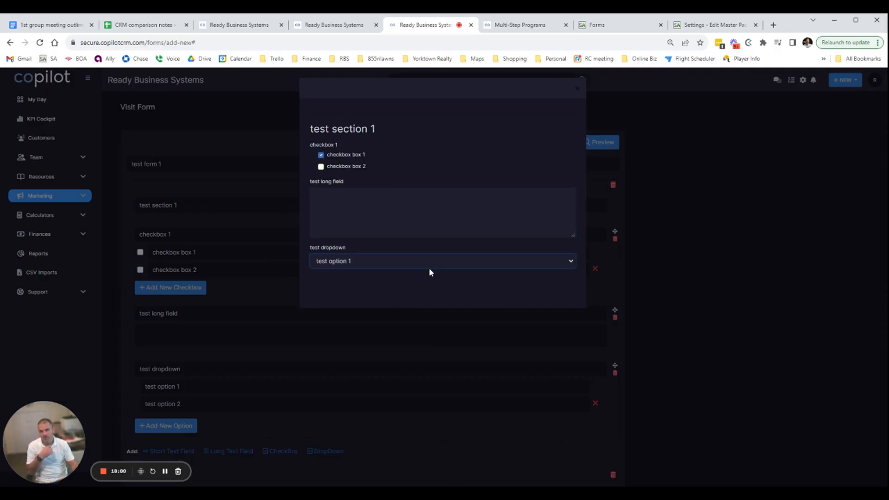
click(446, 285)
click(577, 89)
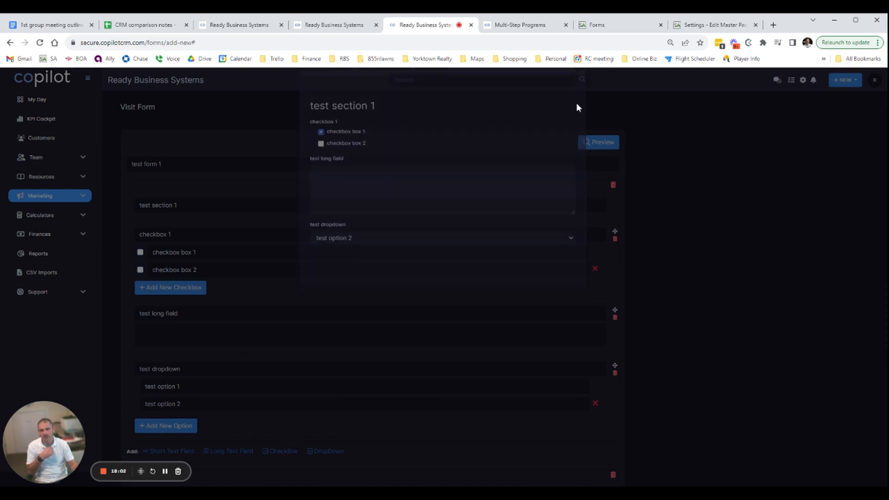
Save the test form with its automatic attachment to new visit events enabled
scroll(367, 301, down, 4)
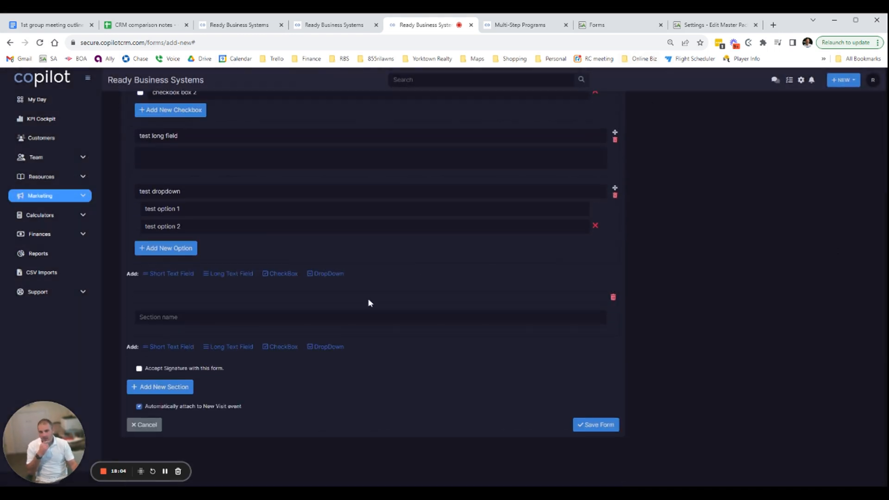
click(599, 425)
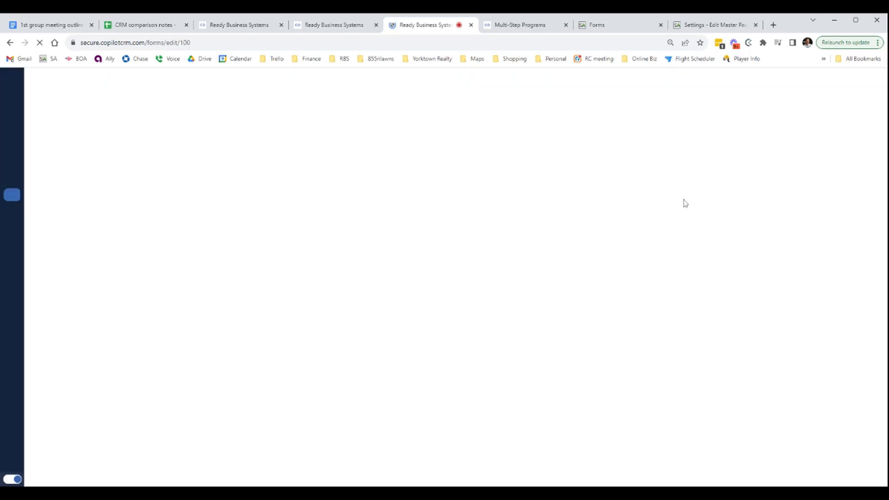
scroll(264, 384, down, 4)
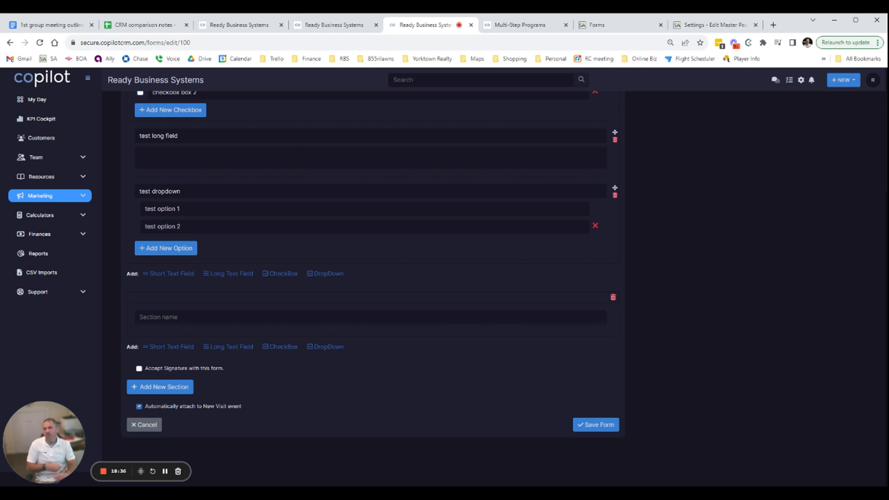
Open the Follow Up On Proposal document template for editing and insert two line breaks after "I look forward to hearing from"
click(85, 197)
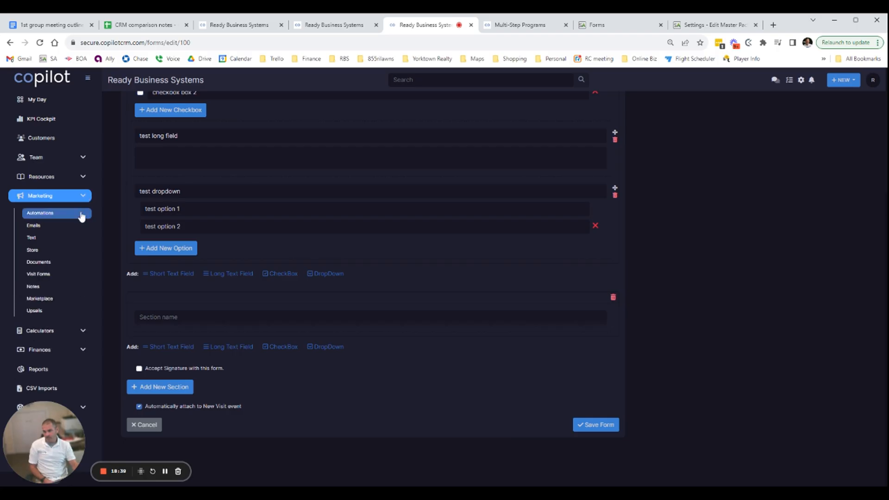
click(48, 262)
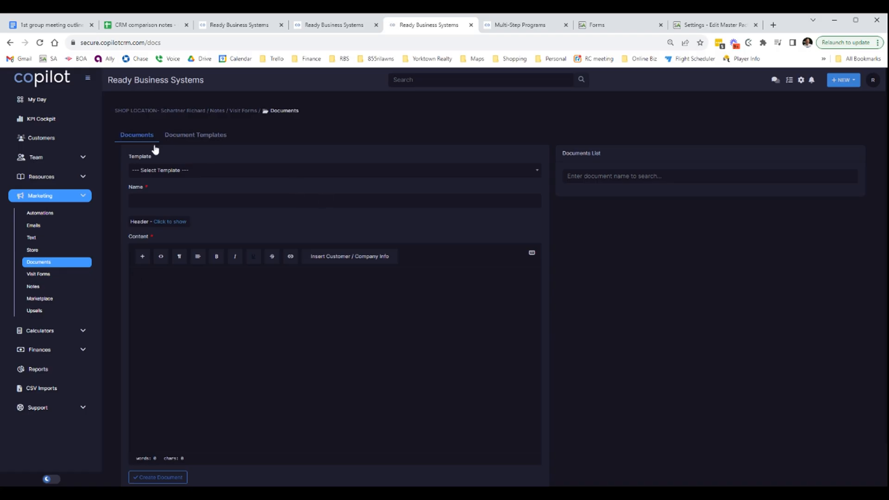
click(191, 135)
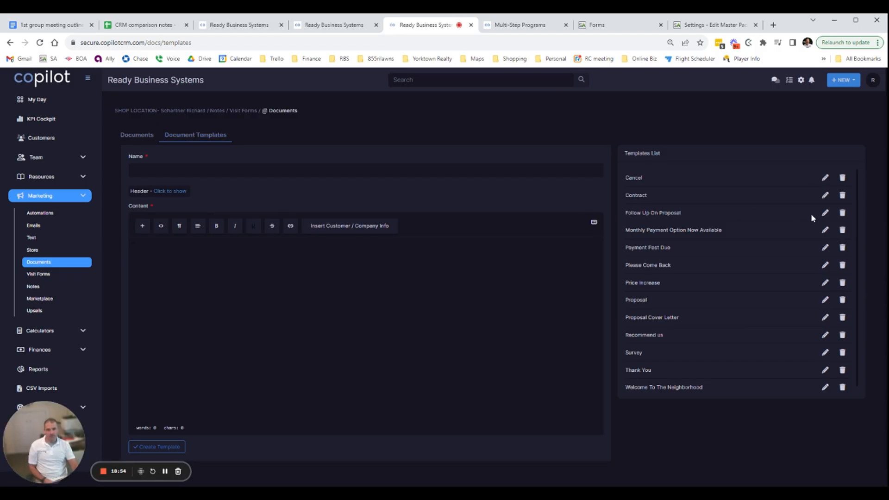
click(825, 213)
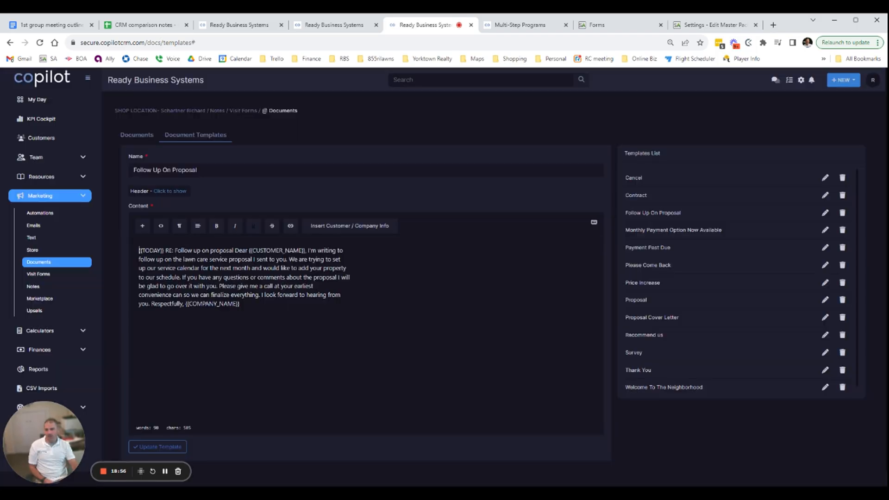
click(341, 295)
key(Return)
key(Return)
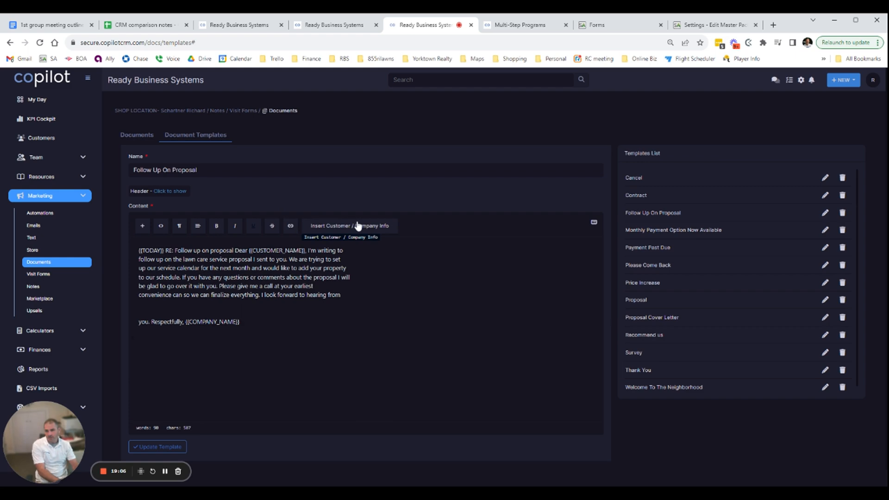
Find "form" among the customer and company info placeholders and insert the Work Request Form placeholder into the template
click(343, 226)
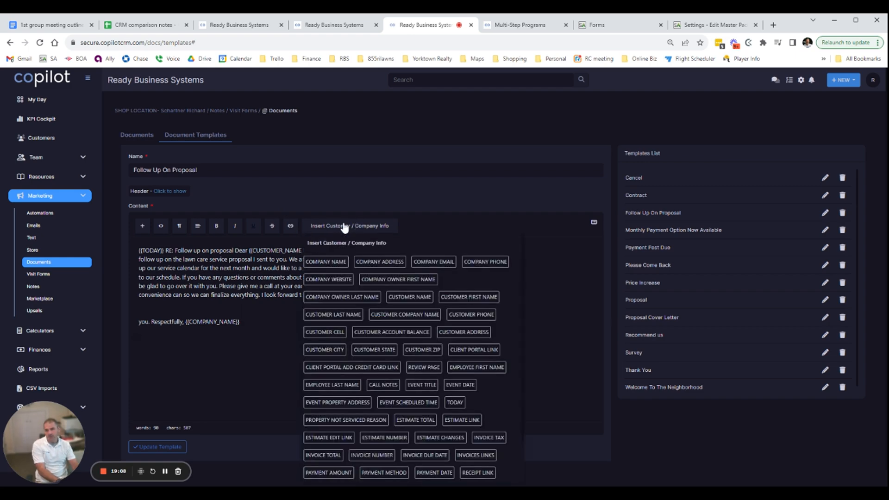
scroll(338, 312, down, 1)
key(ctrl+f)
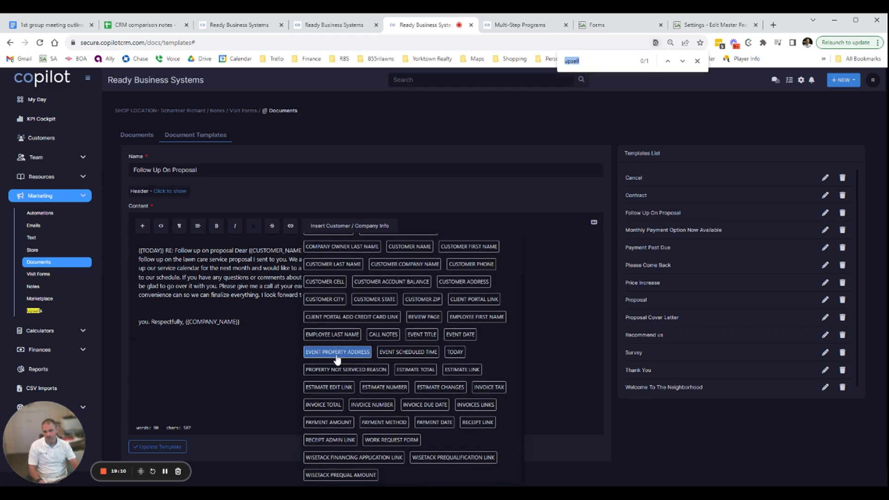
text(form)
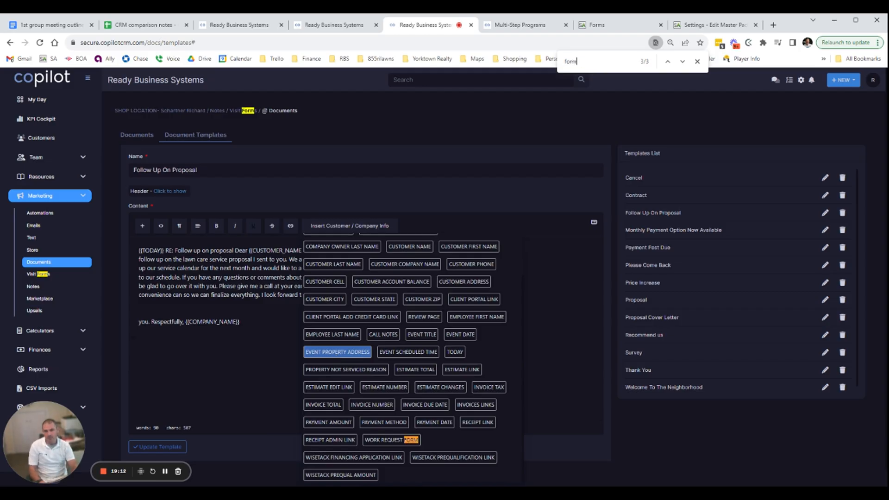
scroll(376, 388, down, 1)
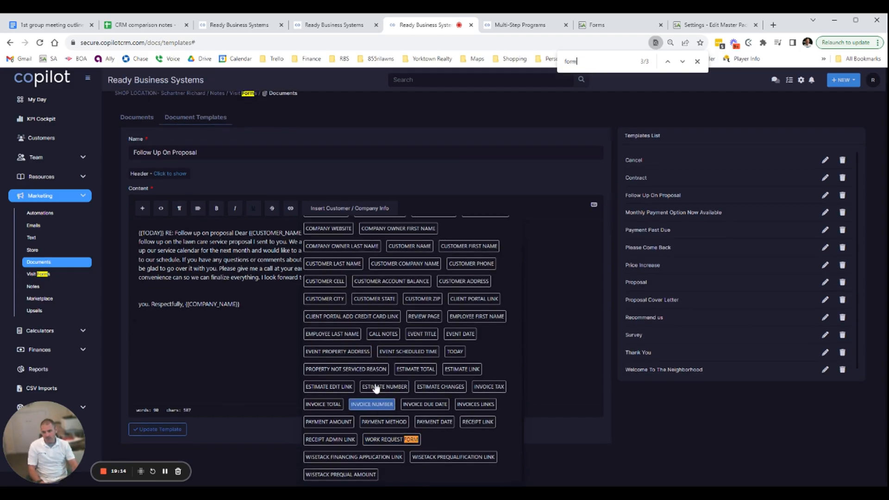
scroll(377, 284, up, 2)
scroll(374, 288, down, 1)
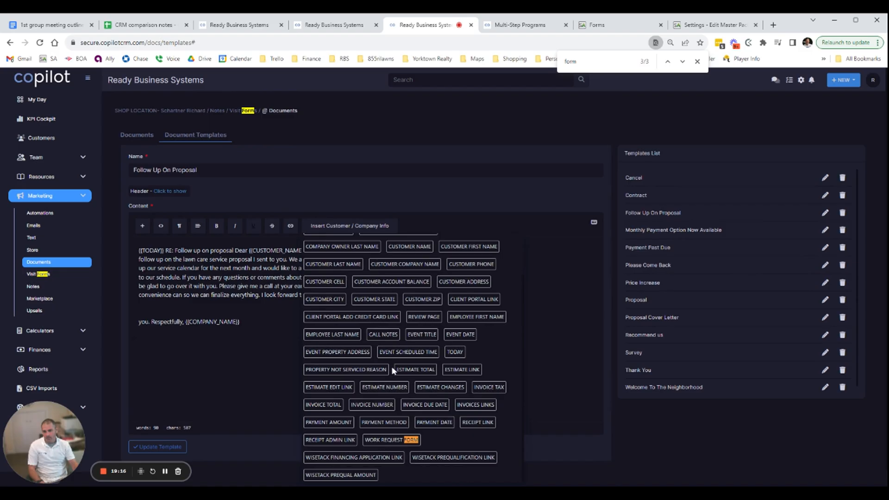
click(393, 440)
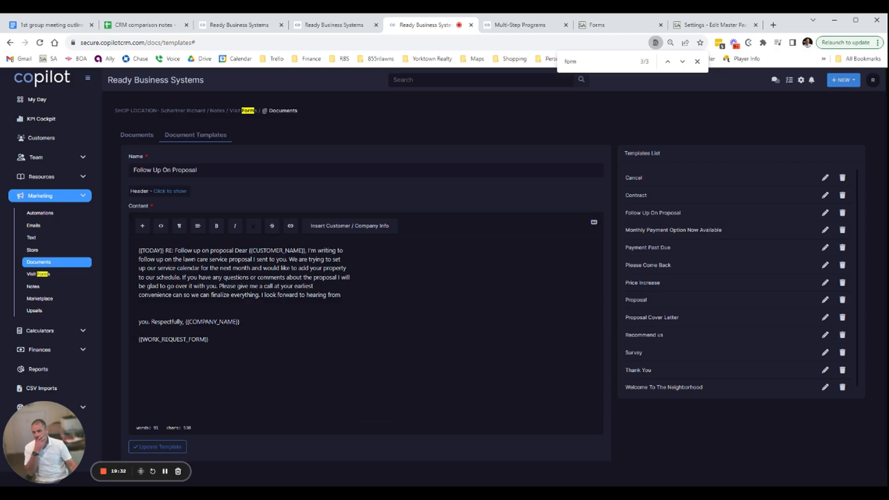
Search the customer and company info placeholders for "custom" and go through the matches
click(352, 225)
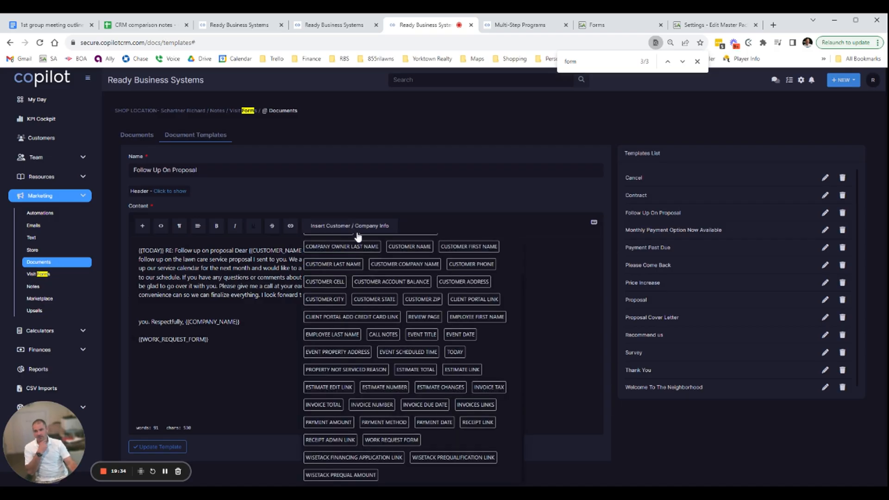
scroll(368, 328, down, 1)
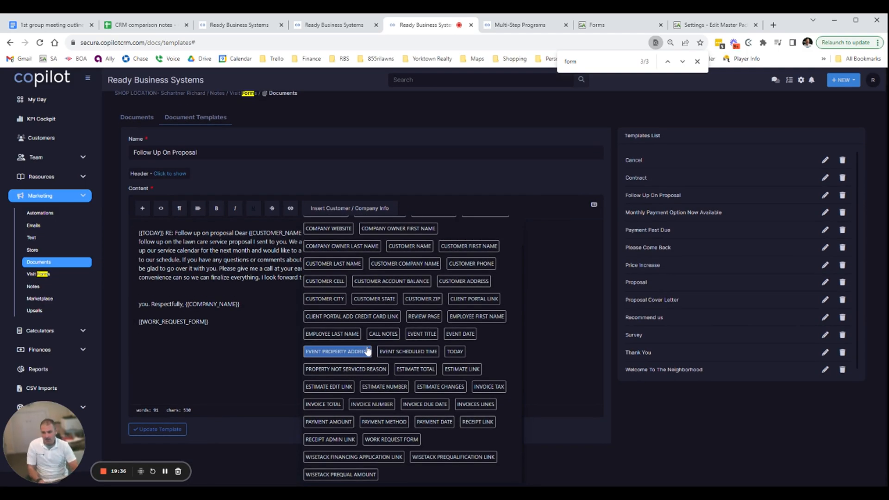
key(ctrl+f)
text(custom)
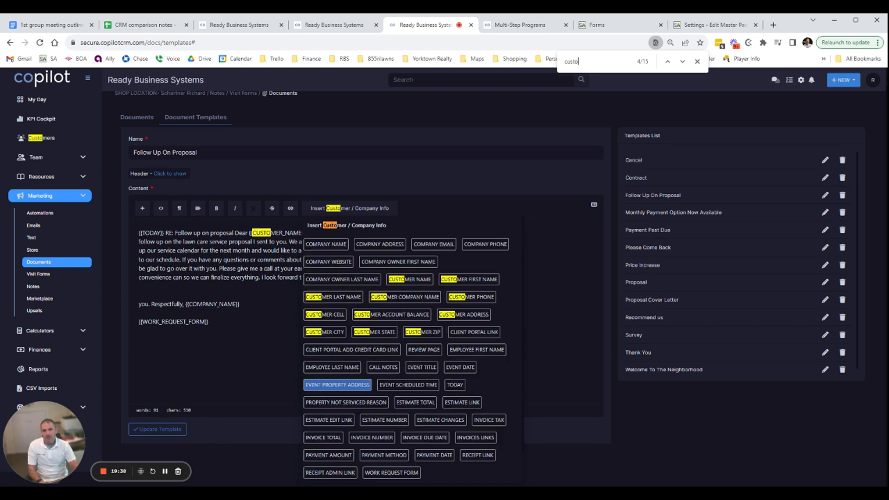
key(Return)
key(Return)
key(Return)
key(Return)
key(Return)
key(Return)
key(Return)
key(Return)
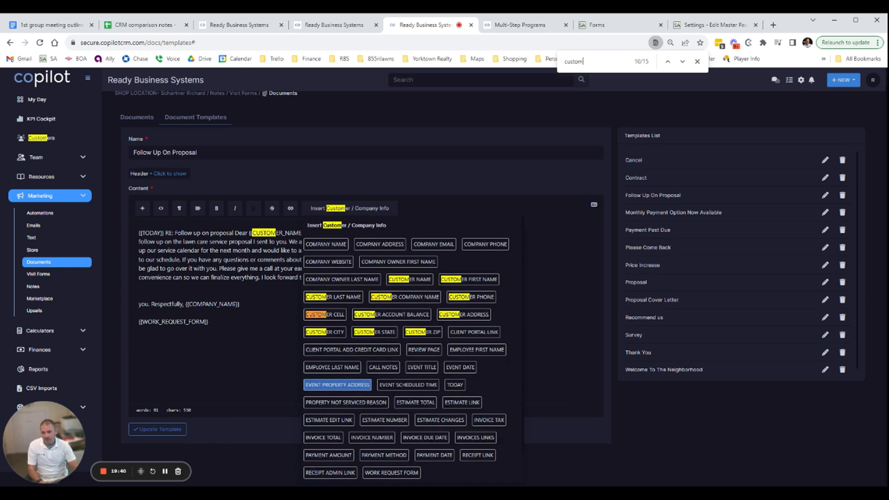
key(Return)
key(Return)
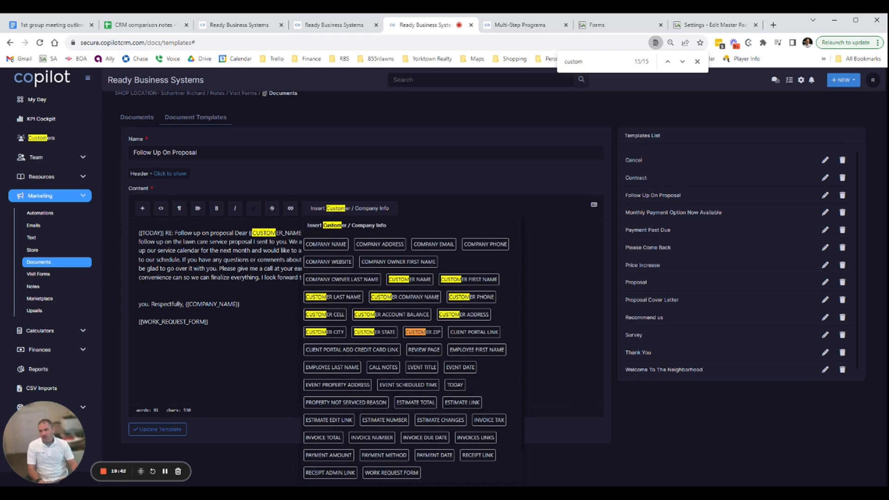
Save the updated Follow Up On Proposal template with the Work Request Form placeholder in it
drag(209, 322, 137, 324)
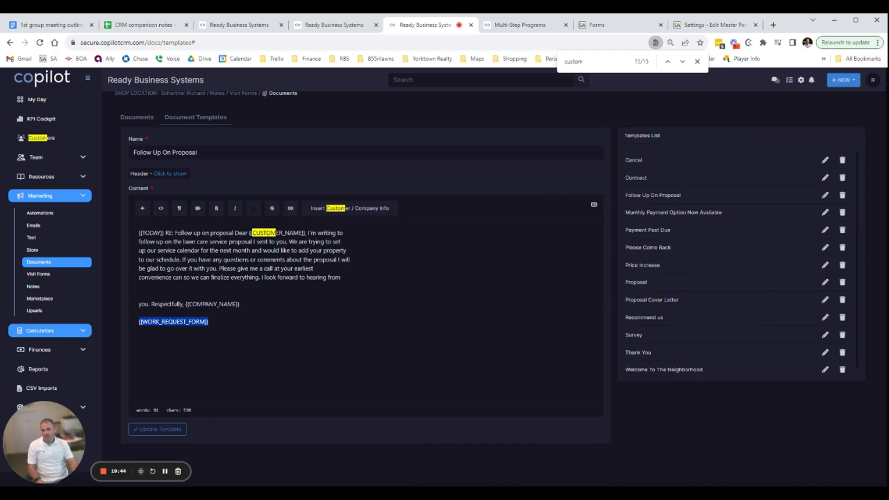
scroll(551, 414, up, 1)
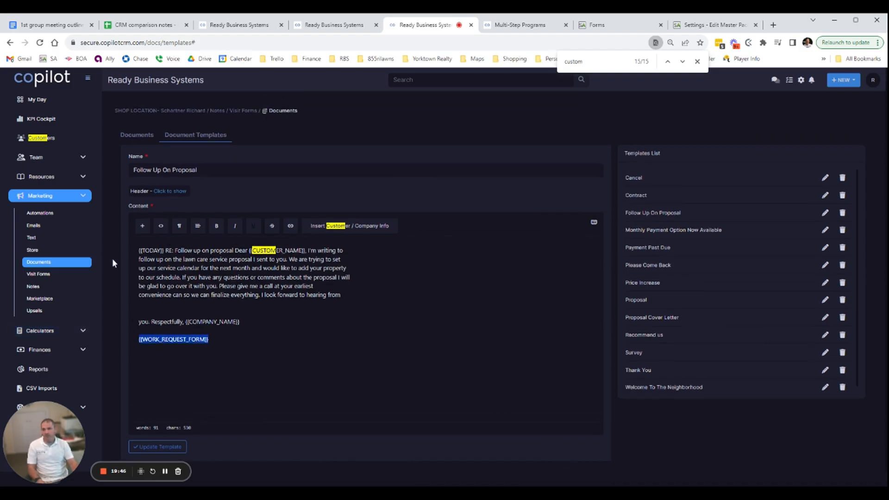
scroll(113, 262, down, 1)
click(167, 431)
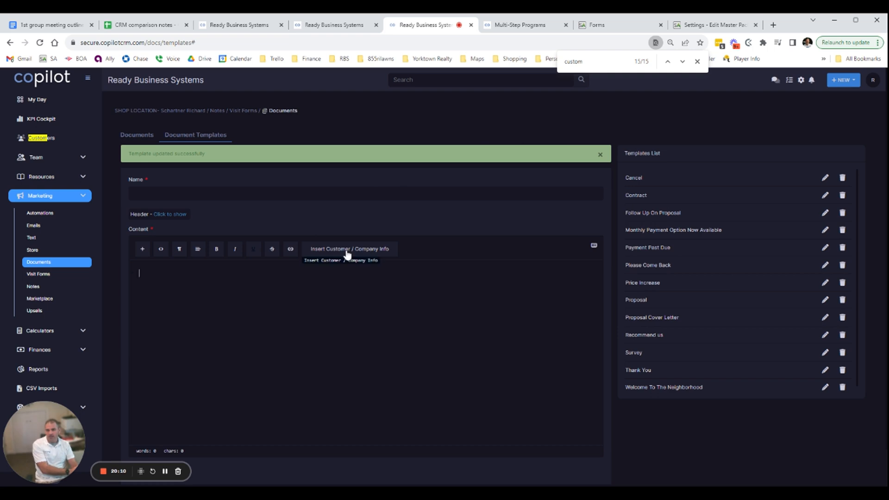
Open the shop location customer's record and examine its send options, documents and the record types that can be created
click(189, 113)
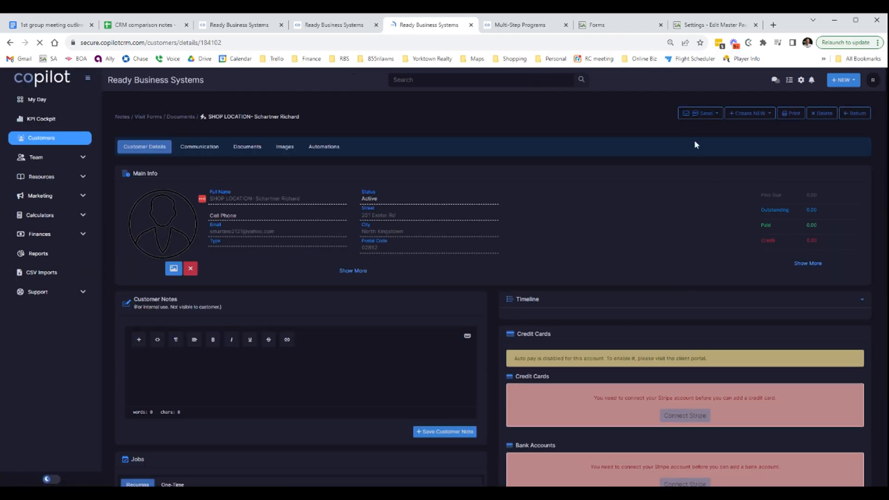
click(710, 113)
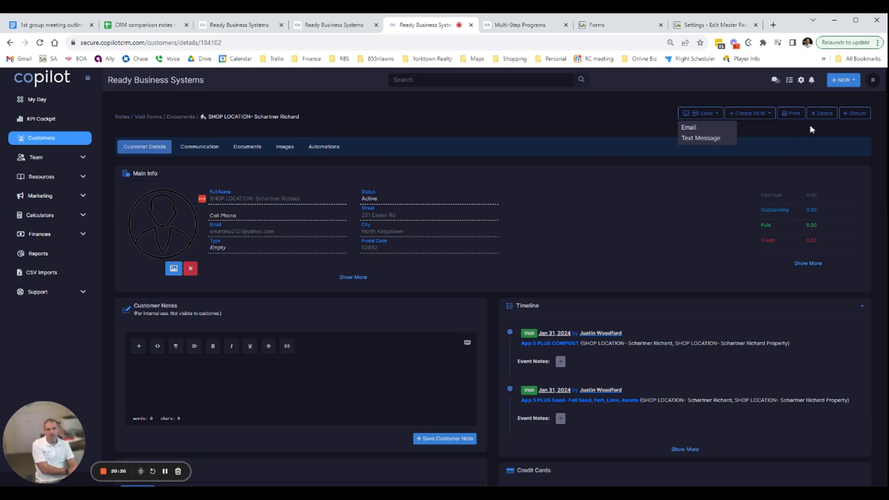
click(257, 147)
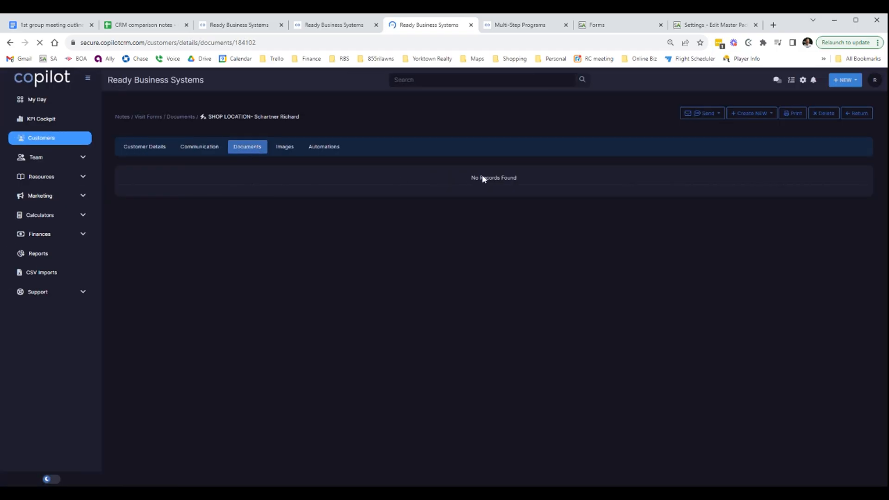
click(775, 115)
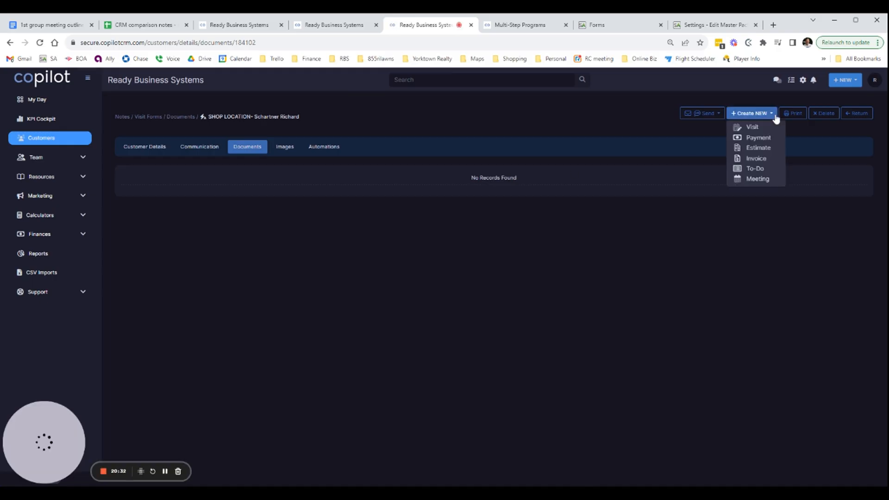
click(643, 283)
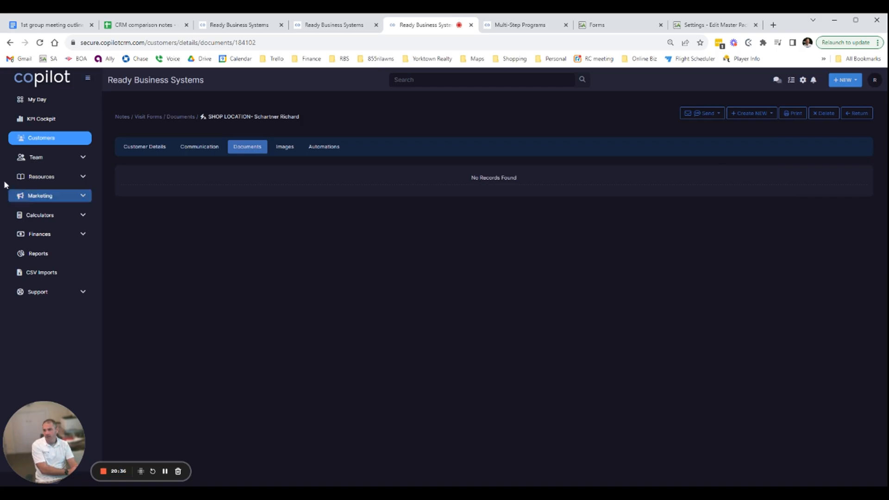
Open the marketing documents page and examine the available templates and the new document form
click(83, 196)
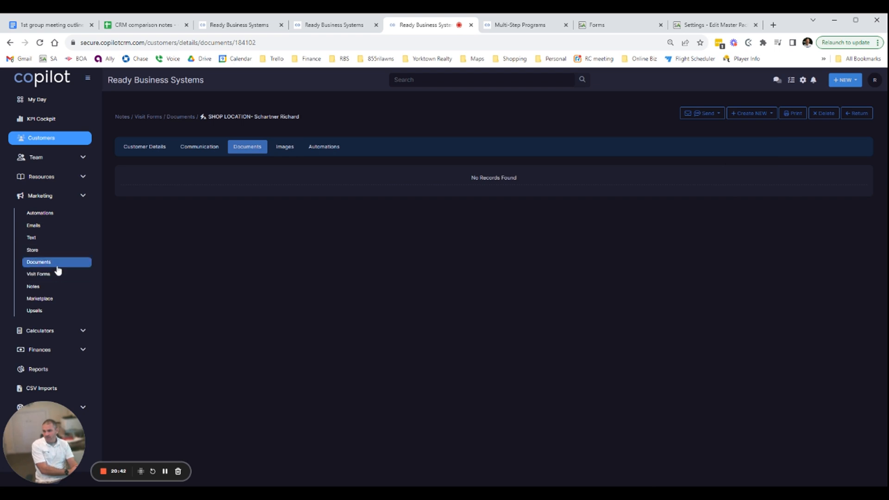
click(43, 263)
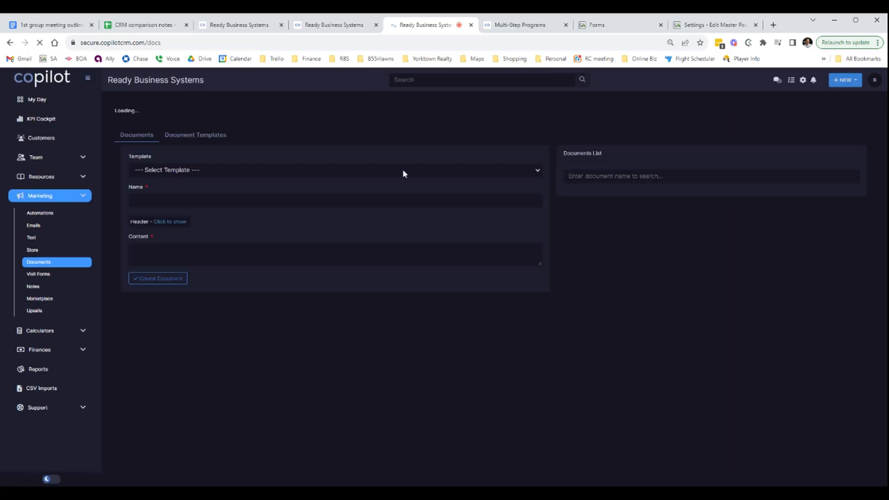
click(175, 175)
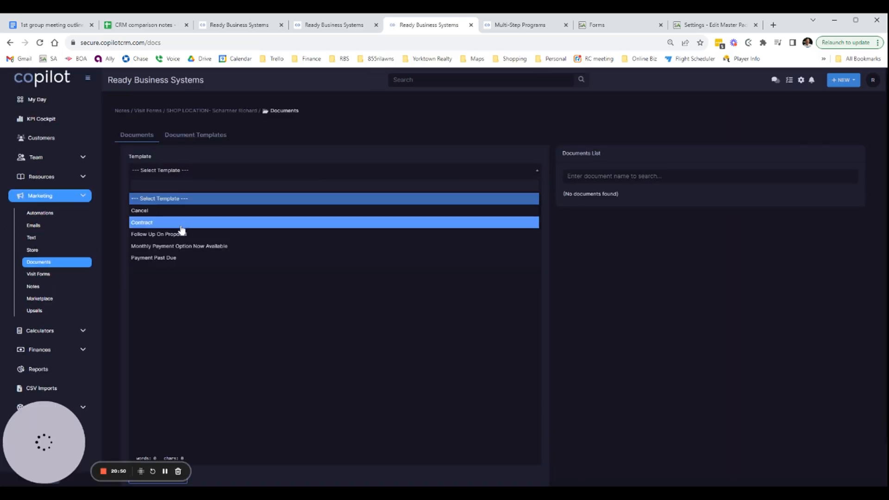
click(641, 268)
click(181, 170)
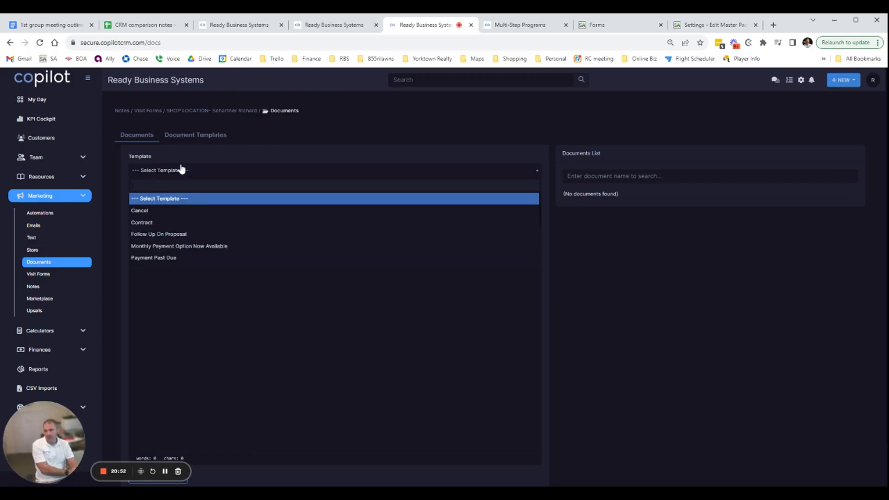
click(601, 298)
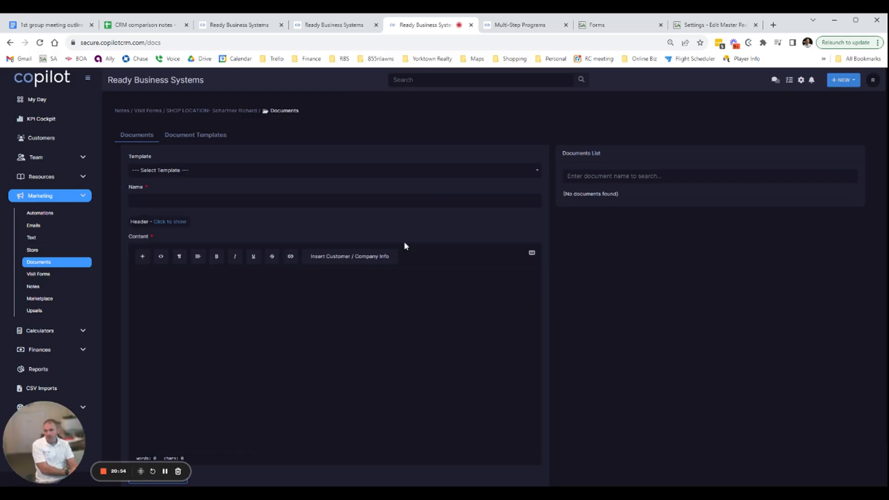
scroll(292, 213, down, 1)
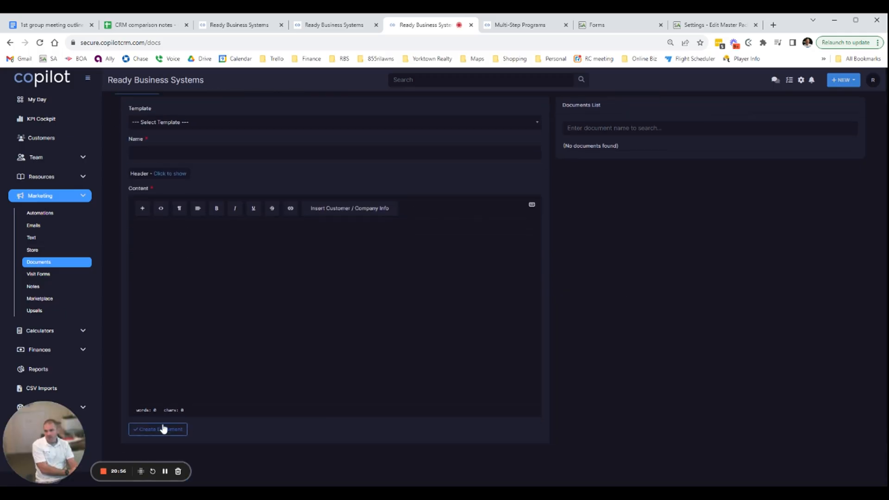
scroll(162, 427, up, 1)
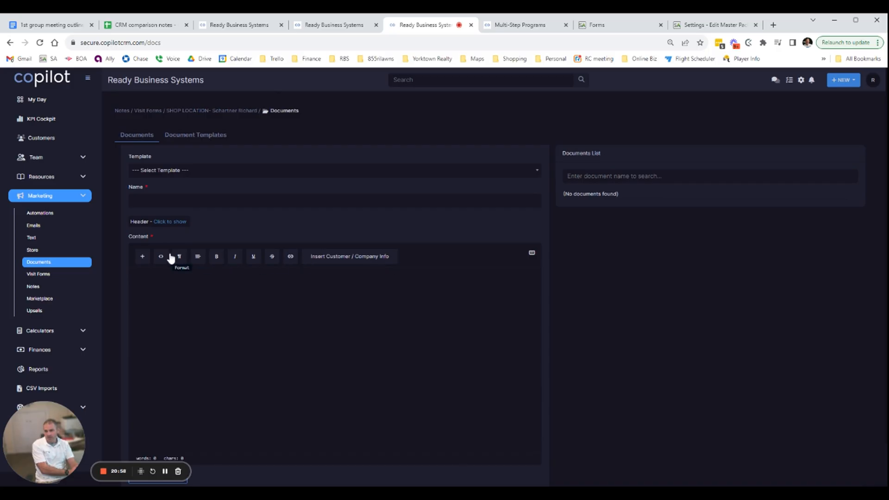
Review the customer and company info placeholders for a new document and insert the Review Page placeholder into its content
click(144, 257)
click(352, 261)
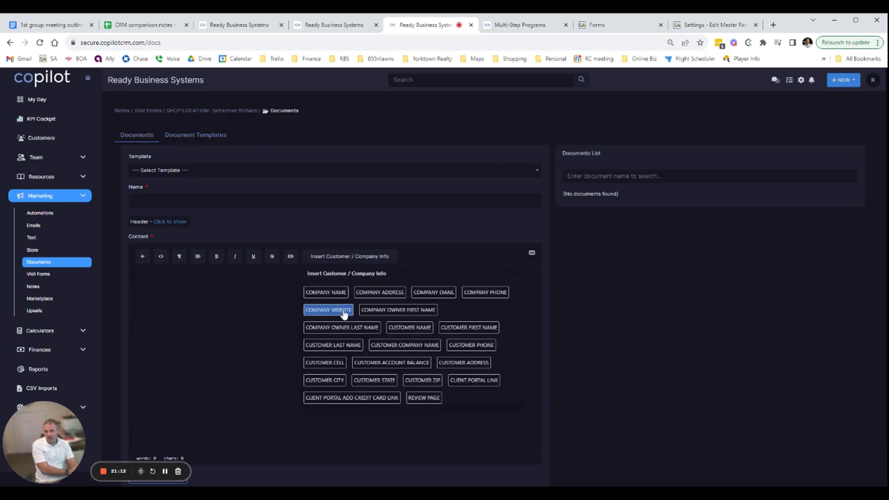
scroll(383, 337, down, 1)
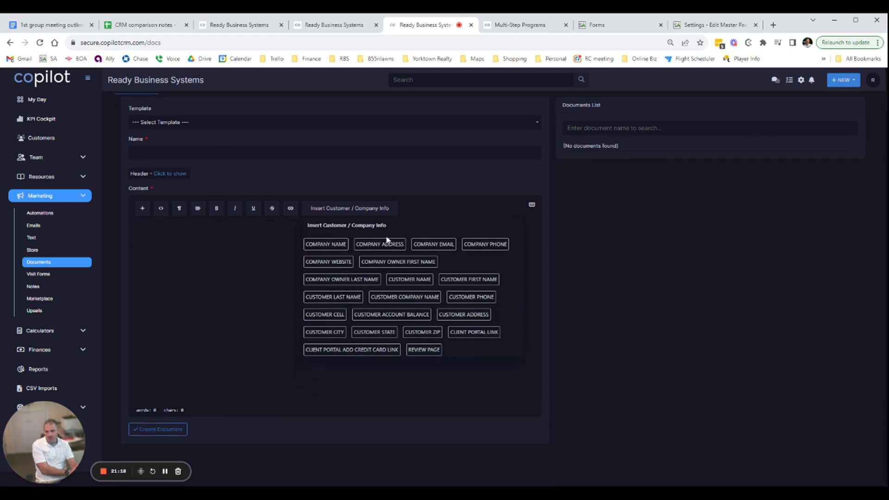
scroll(441, 351, up, 1)
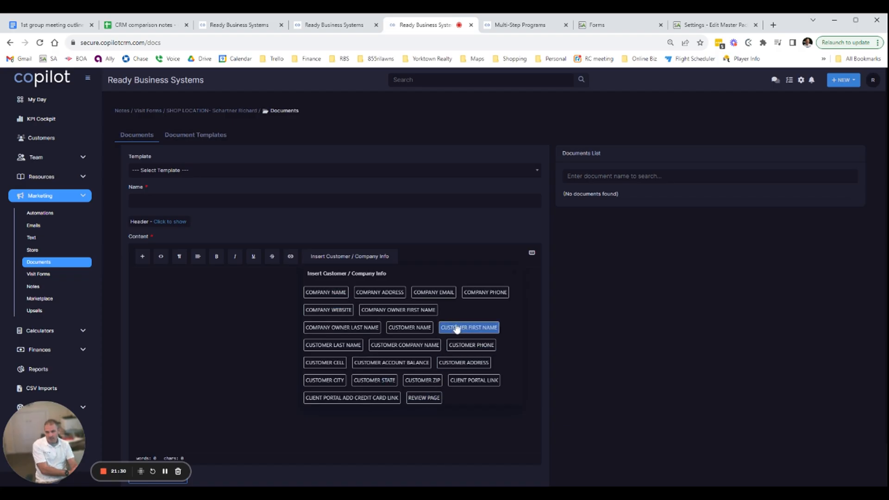
click(423, 397)
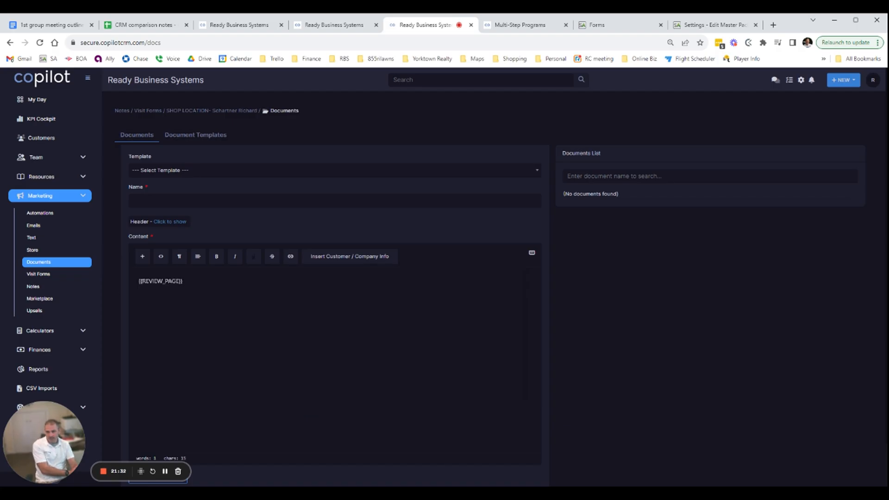
click(345, 255)
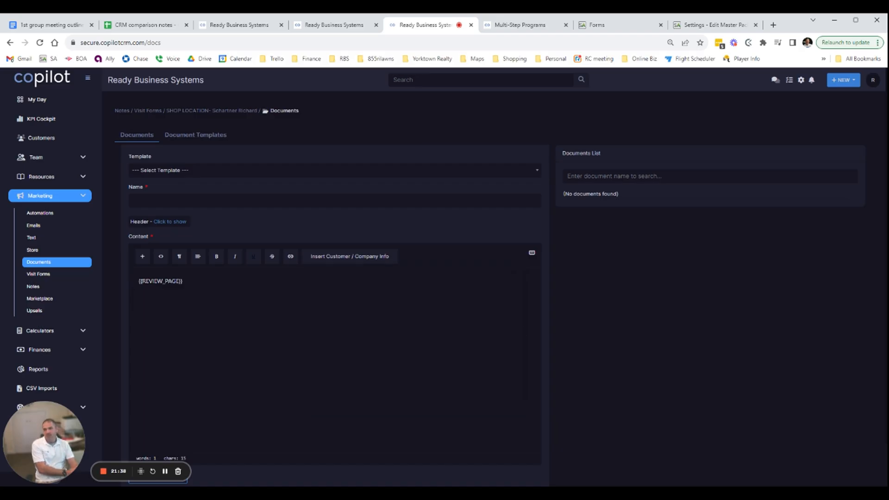
Open the marketing store and look through the stamps and window envelopes on offer
click(41, 253)
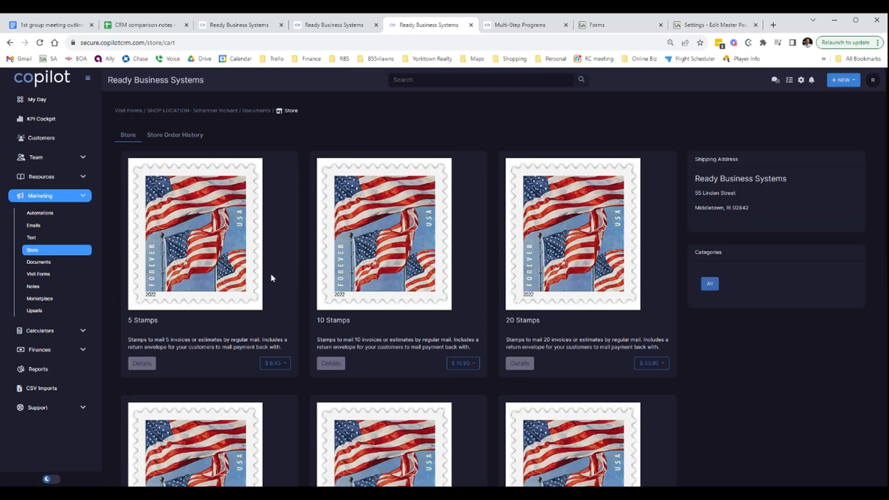
scroll(237, 291, down, 8)
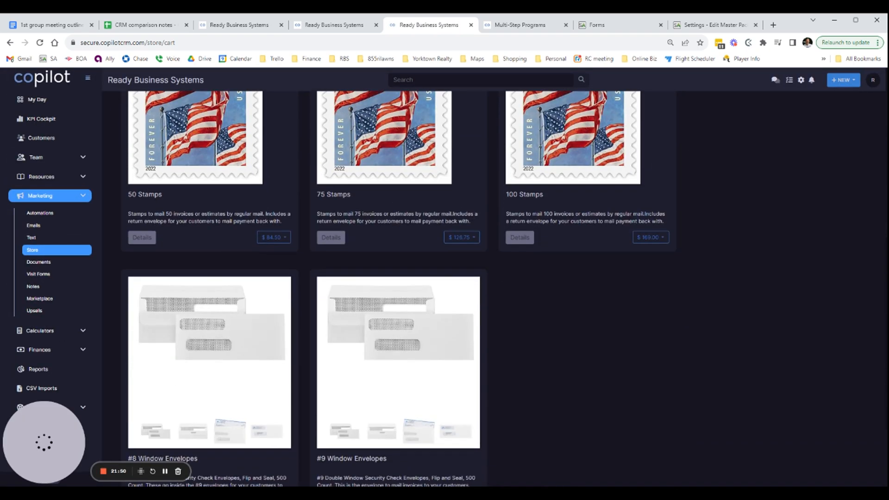
scroll(487, 252, up, 3)
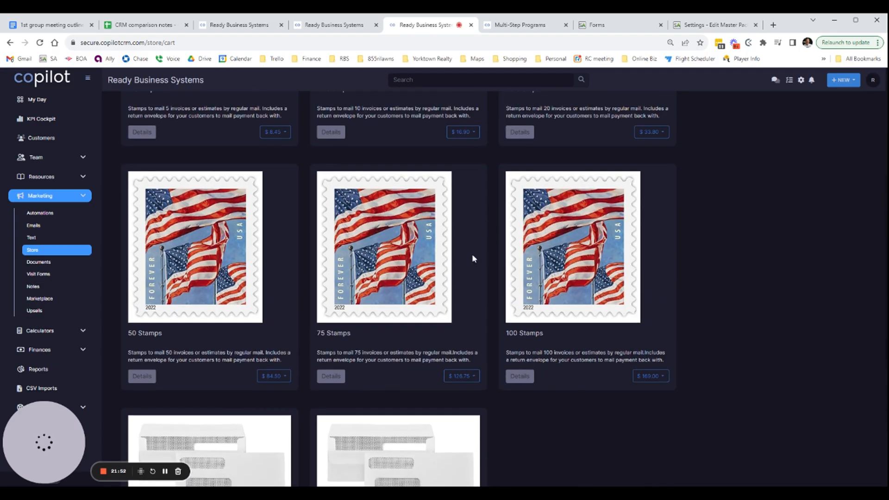
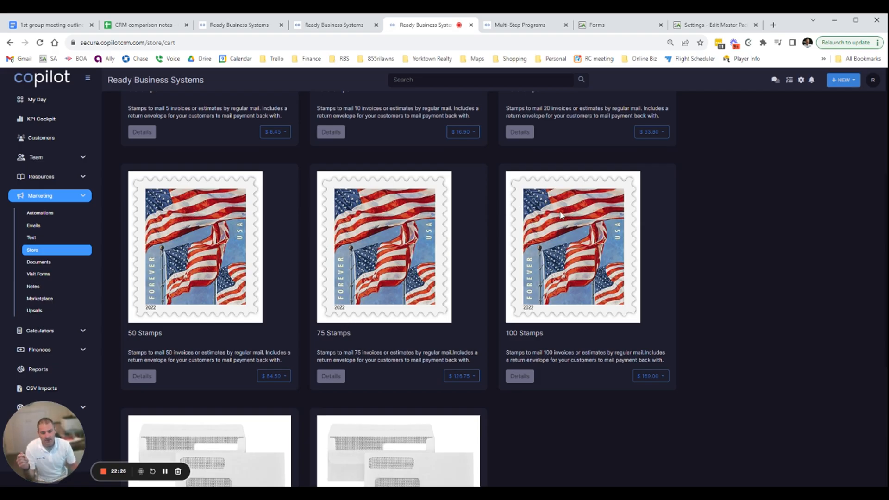
Compare the stamp packs with the #8 and #9 window envelopes in the store and read how the #8 envelopes are used
scroll(565, 222, up, 3)
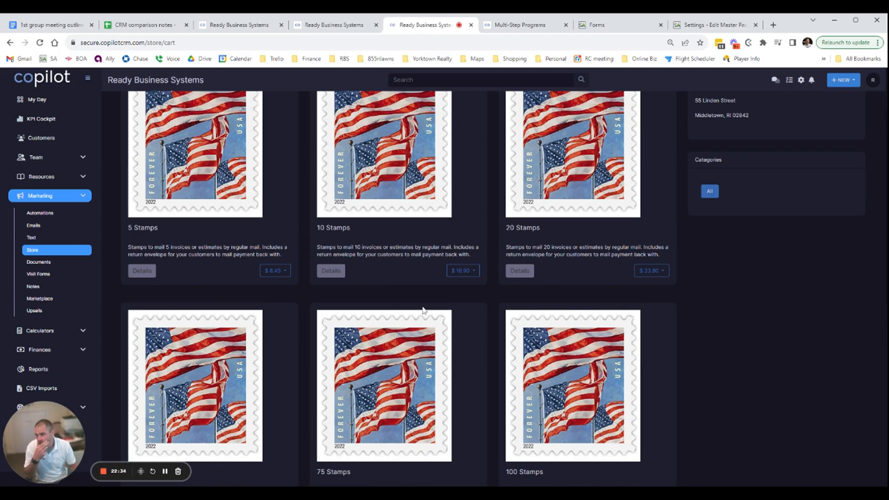
scroll(381, 245, up, 2)
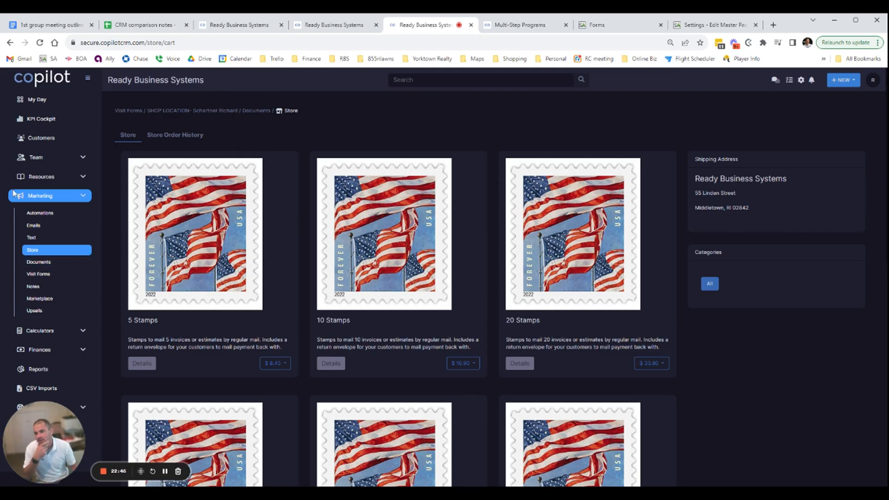
scroll(389, 250, down, 10)
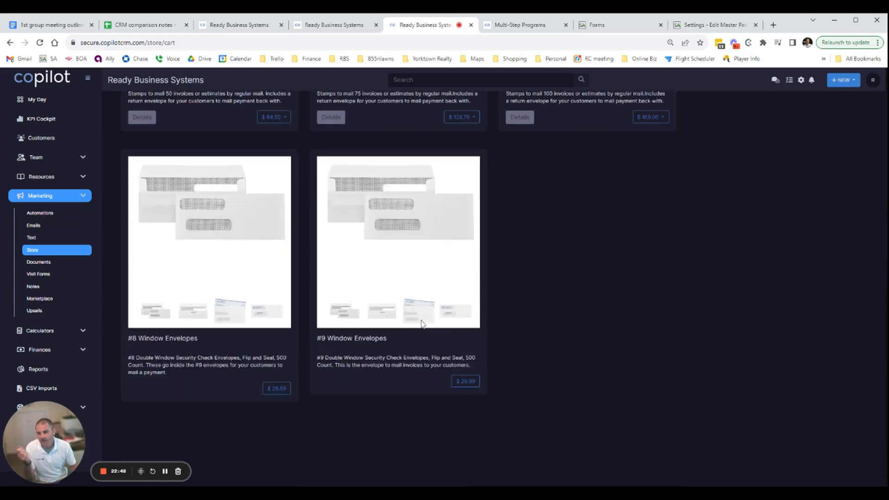
drag(186, 358, 214, 378)
click(209, 371)
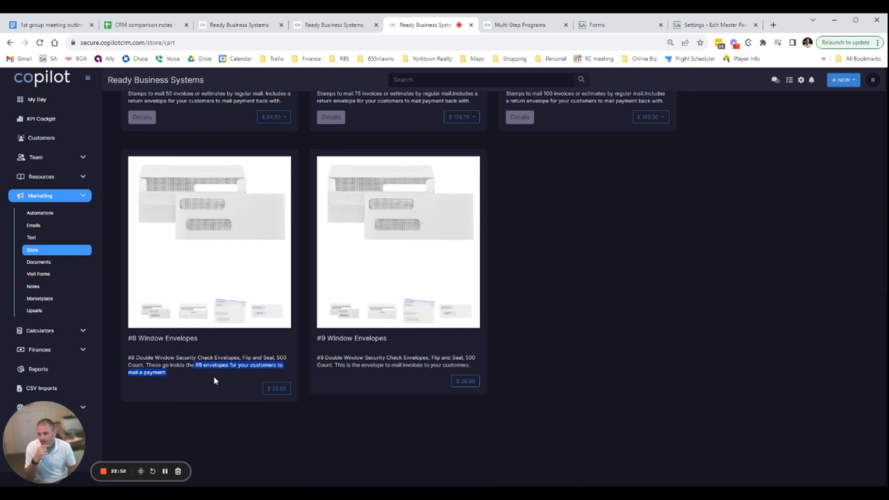
scroll(281, 391, up, 5)
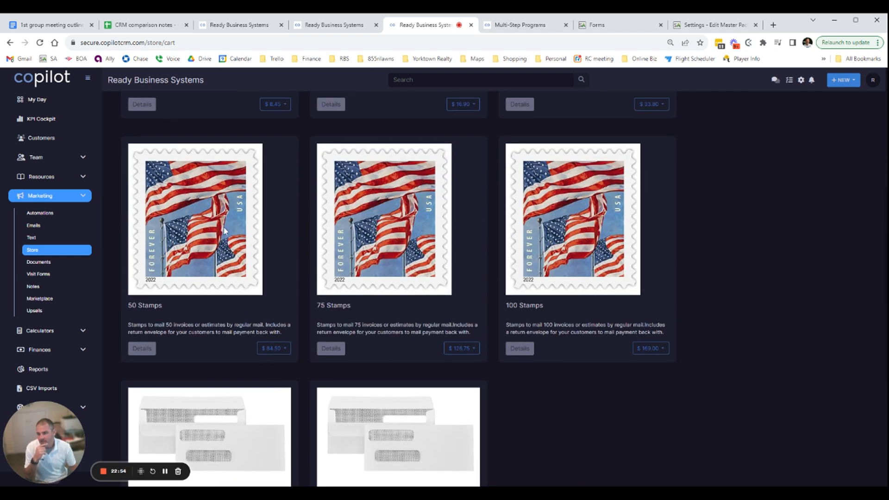
scroll(275, 391, down, 5)
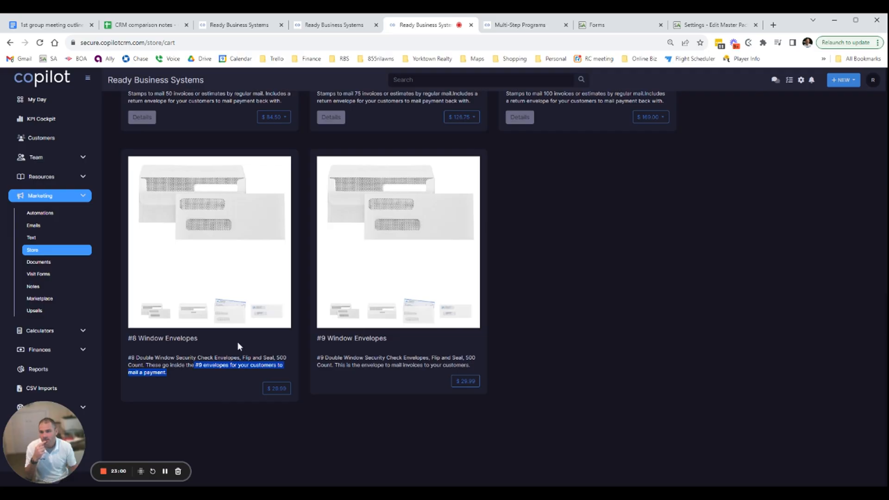
scroll(298, 239, up, 3)
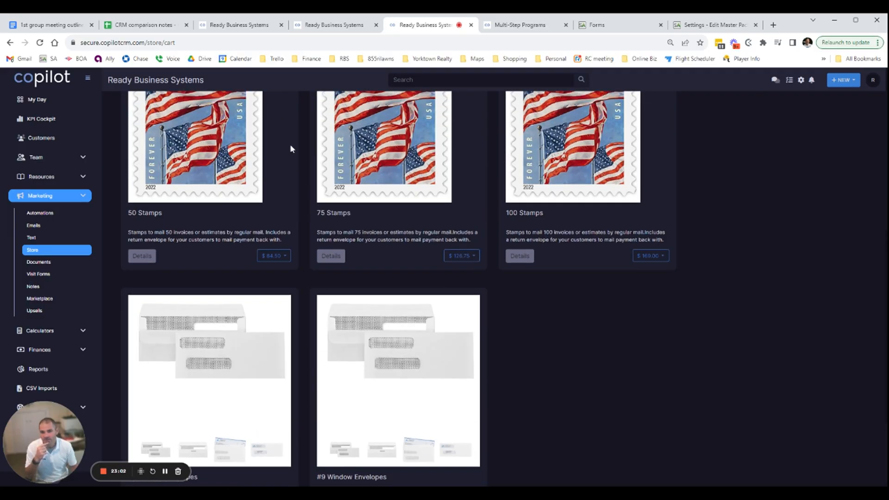
scroll(495, 208, up, 3)
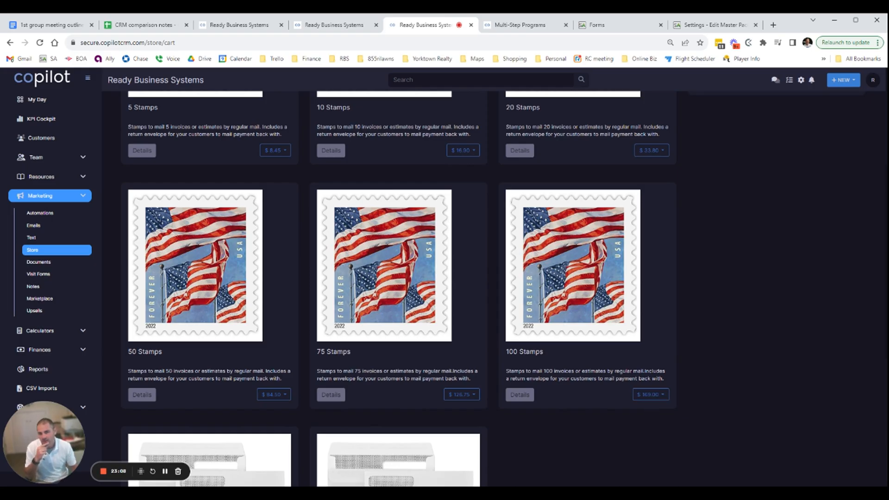
Switch to Service Autopilot, open its account and billing page, and check the Invoice Stamps pricing among the additional services
click(698, 25)
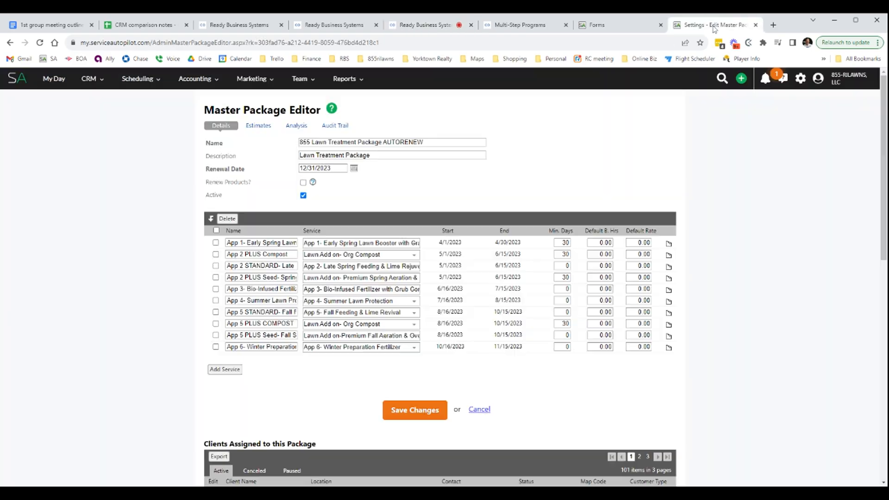
click(818, 78)
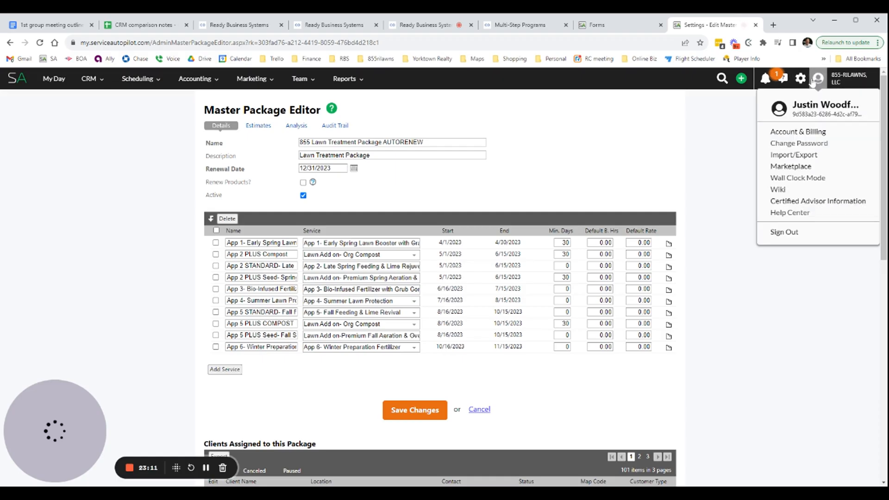
click(812, 133)
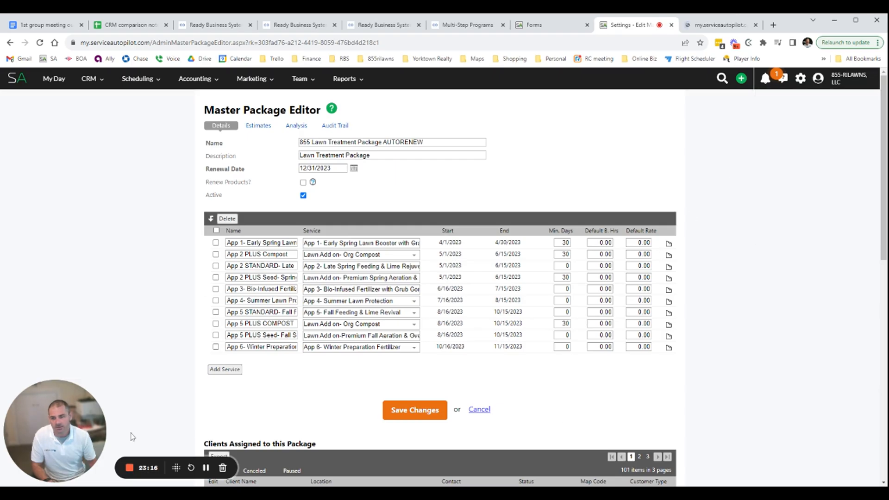
click(204, 469)
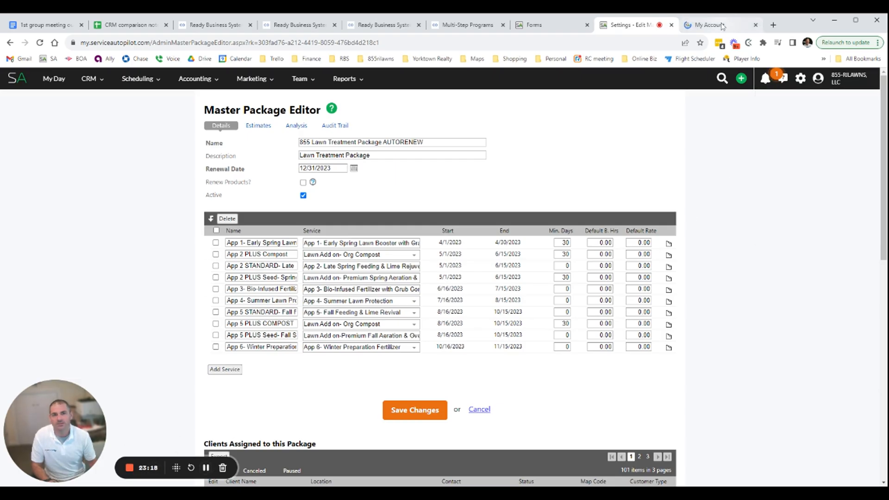
click(722, 26)
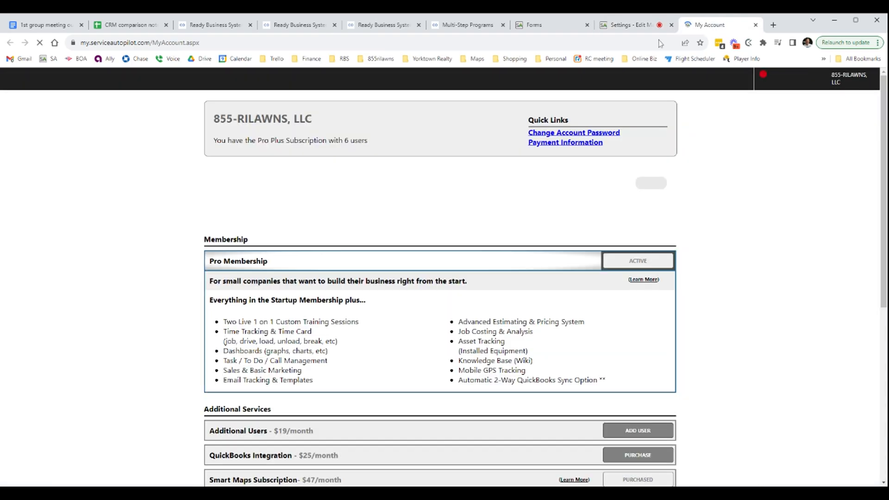
scroll(645, 344, down, 6)
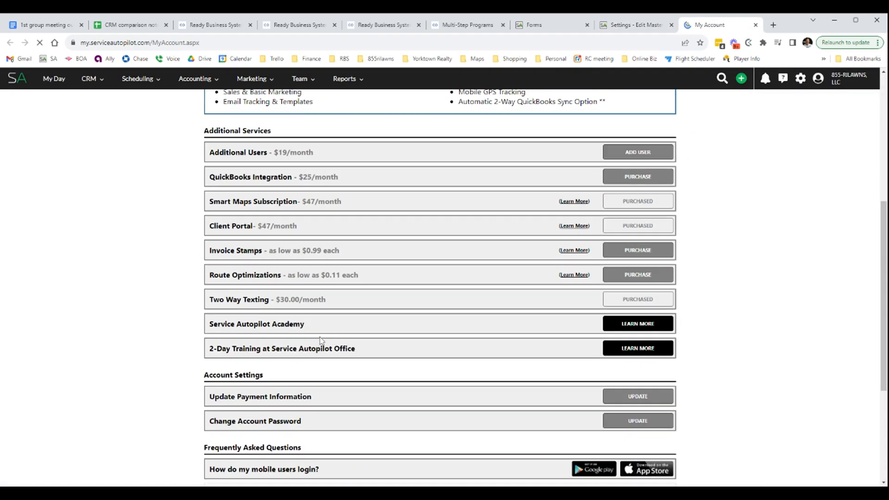
drag(248, 250, 513, 246)
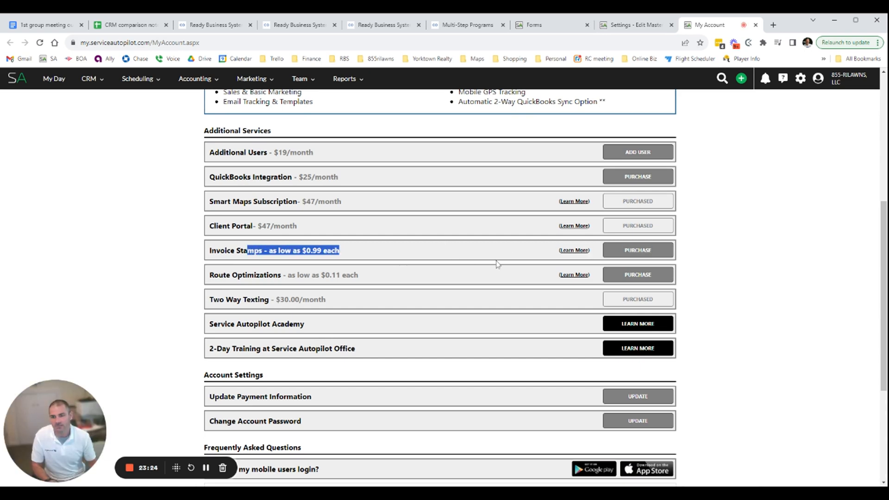
Return to Copilot CRM and open the marketing text messages page
click(534, 25)
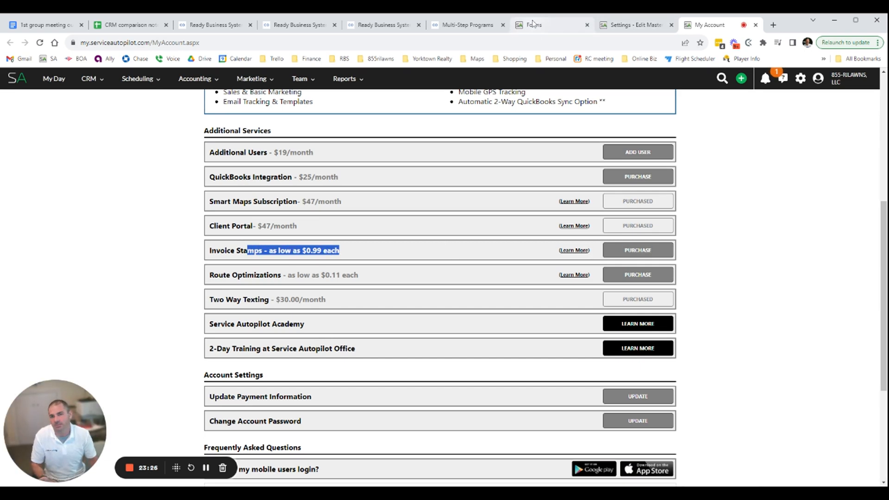
click(465, 25)
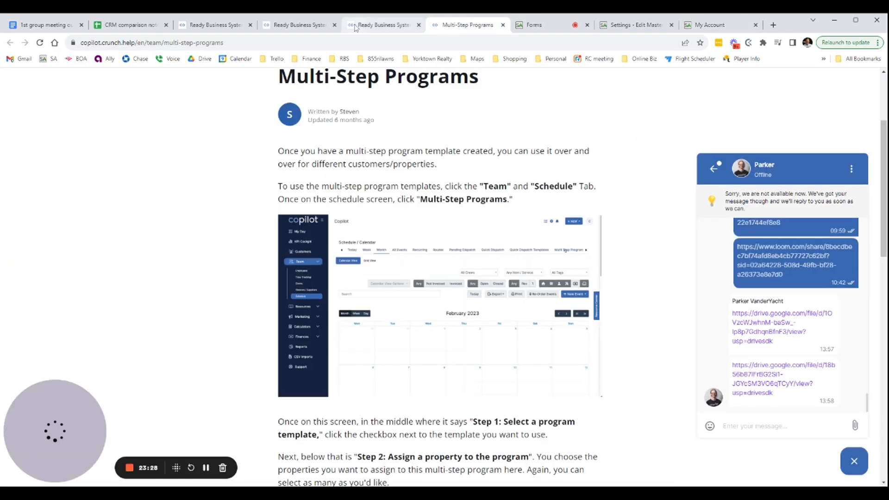
click(380, 25)
click(36, 240)
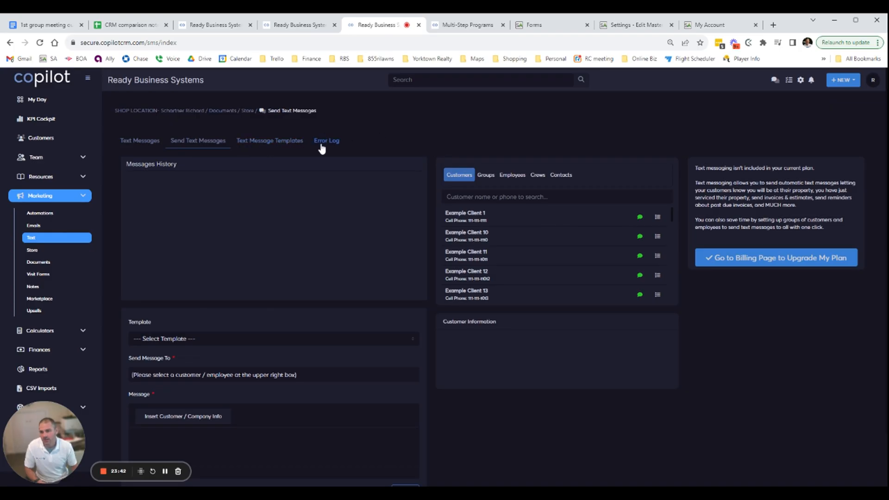
Look over the text messaging sections and open the Feedback Request text message template to read its content
click(137, 144)
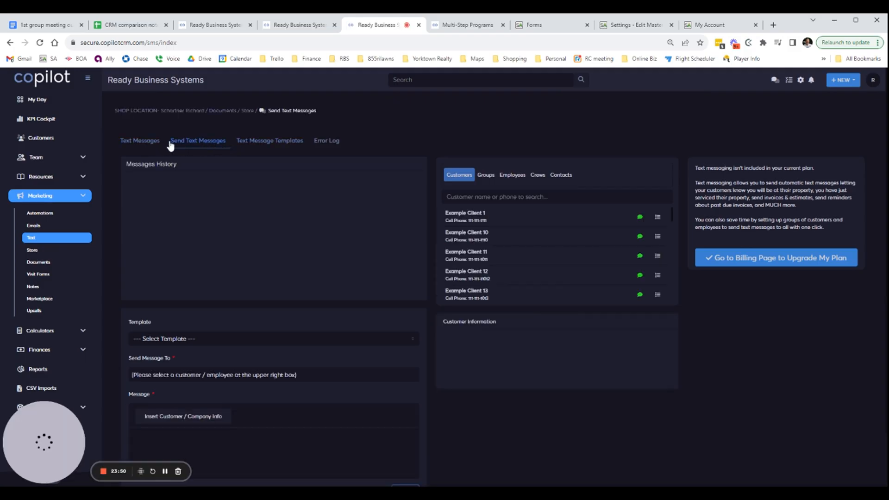
click(148, 143)
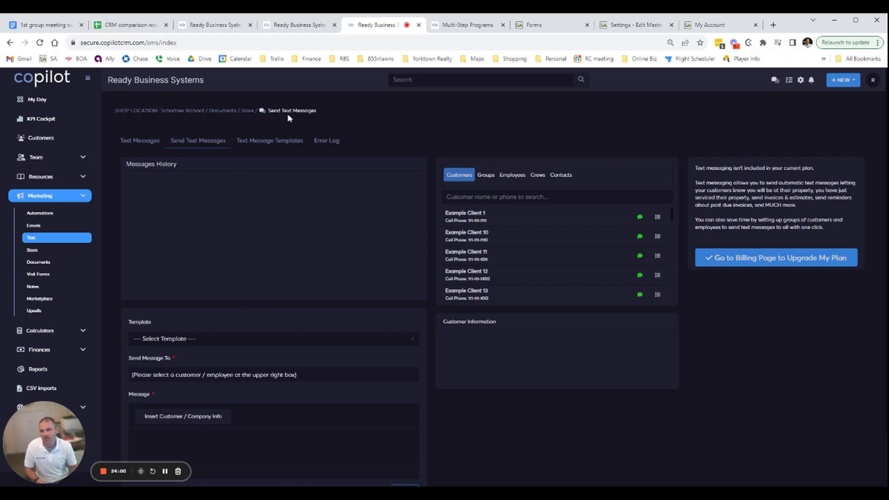
click(282, 142)
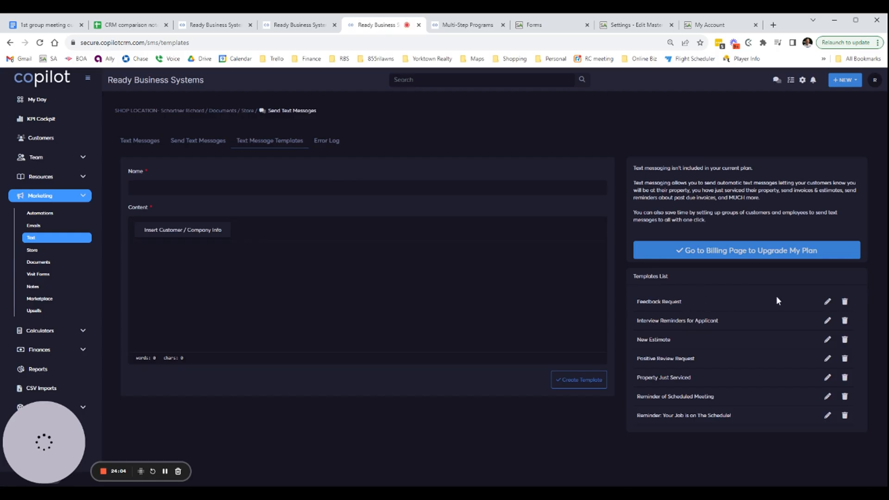
click(828, 303)
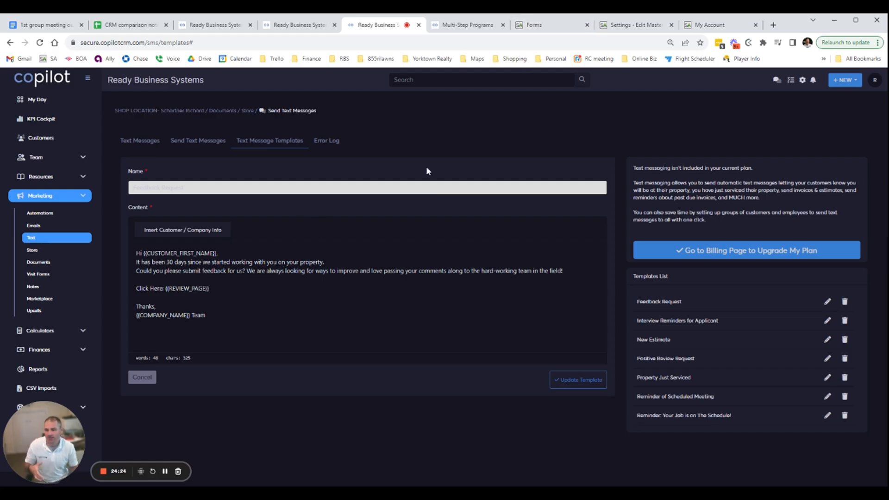
Open the marketing emails page and add a custom customer group named Employees
click(36, 228)
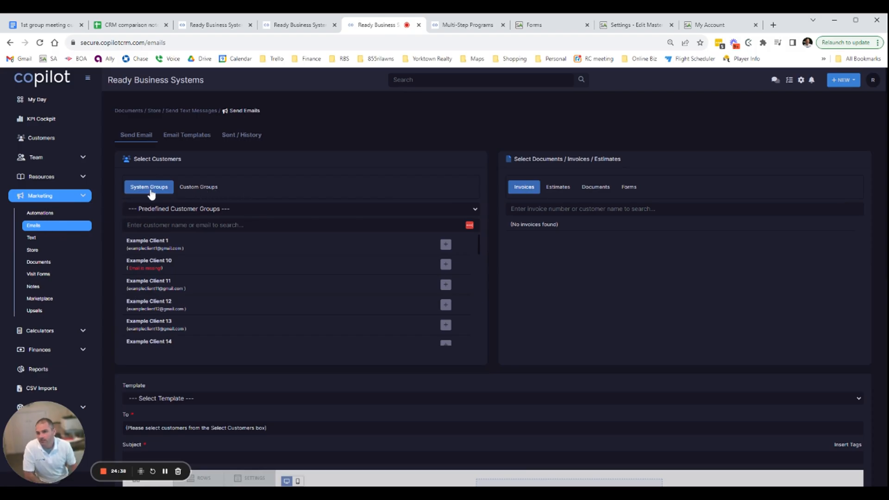
click(205, 190)
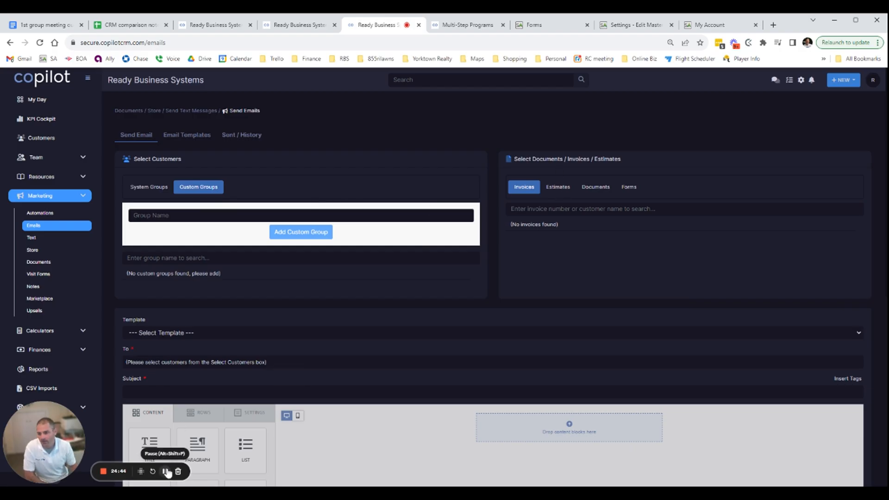
scroll(266, 324, down, 4)
scroll(266, 324, up, 4)
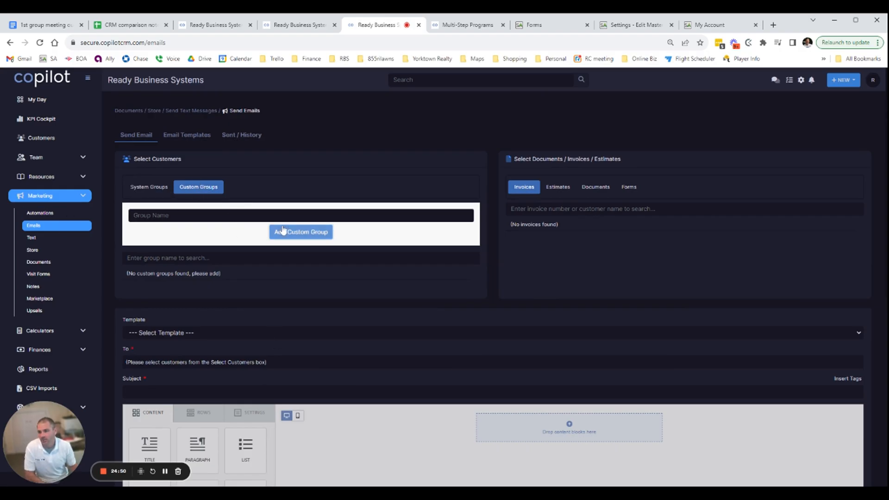
click(273, 216)
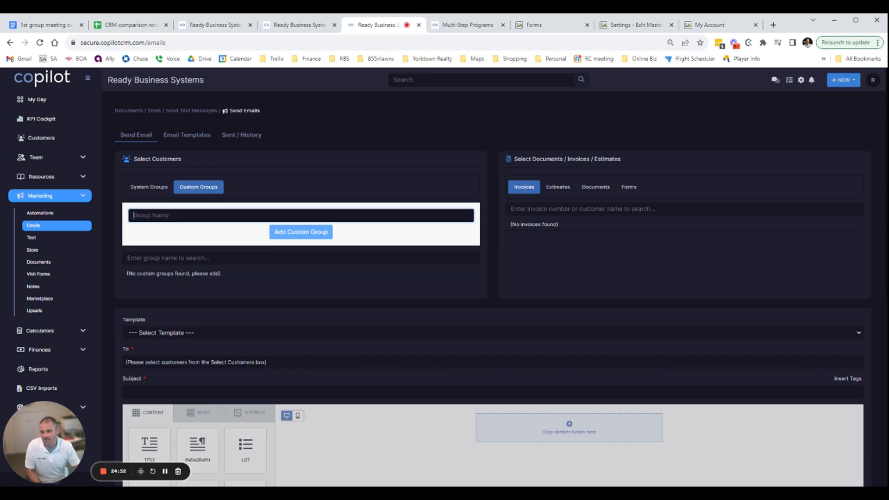
text(Employees)
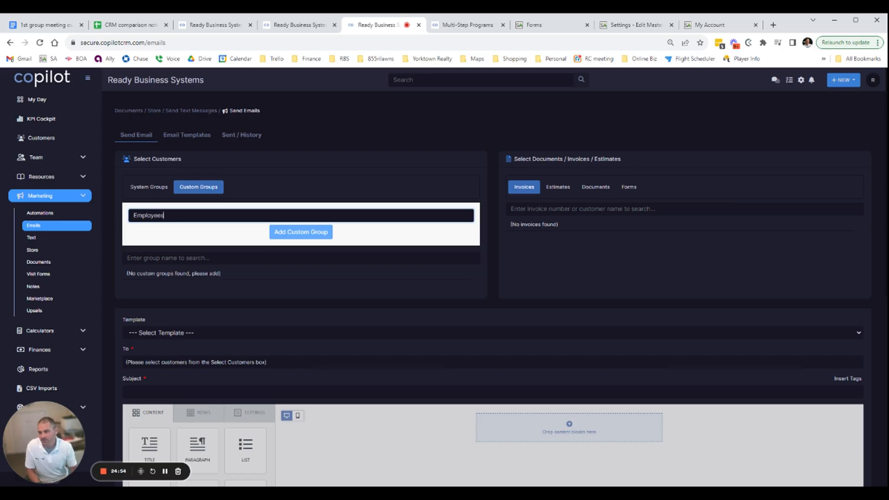
click(311, 233)
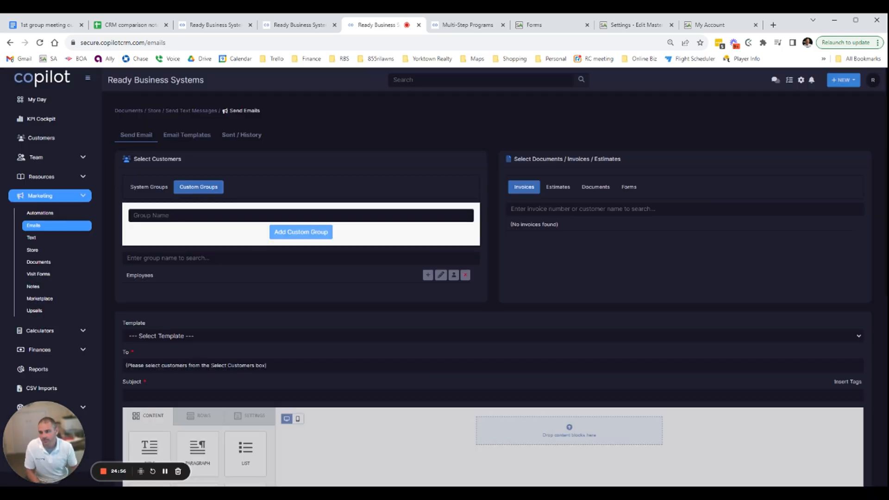
Add Example Client 1 and Example Client 10 to the Employees group, and reload the page to leave the group's customer list
click(454, 276)
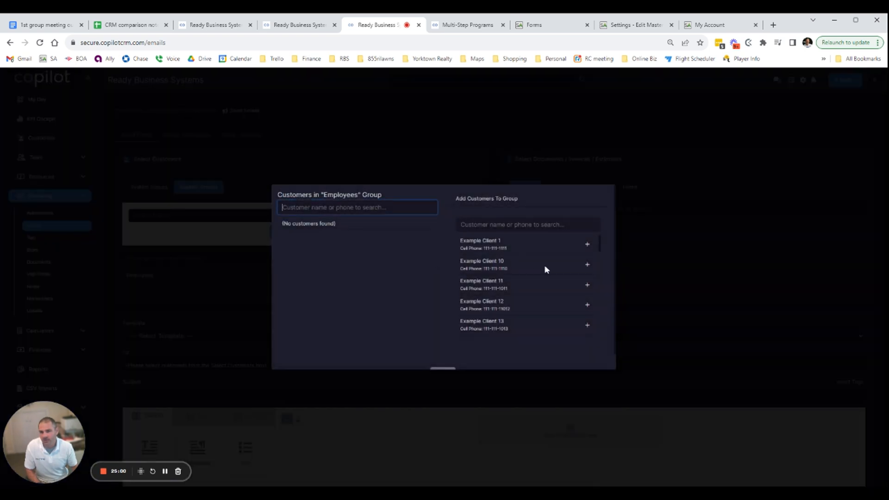
click(587, 244)
click(587, 264)
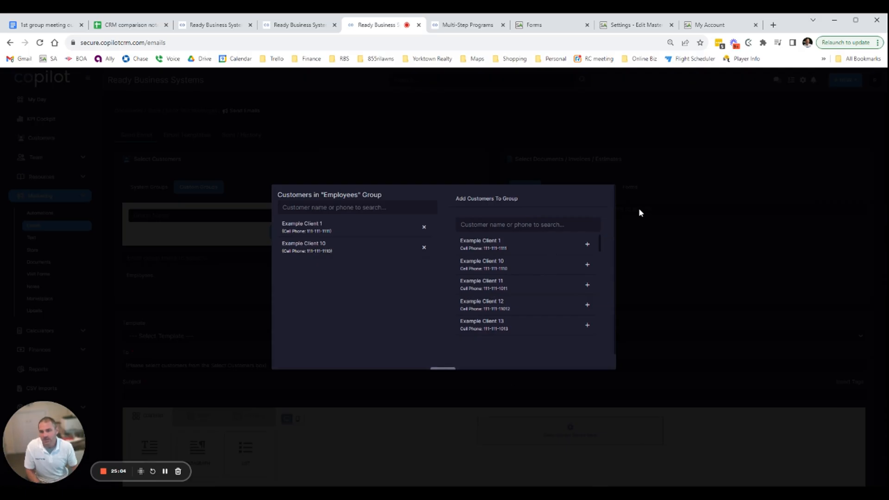
click(524, 224)
click(469, 164)
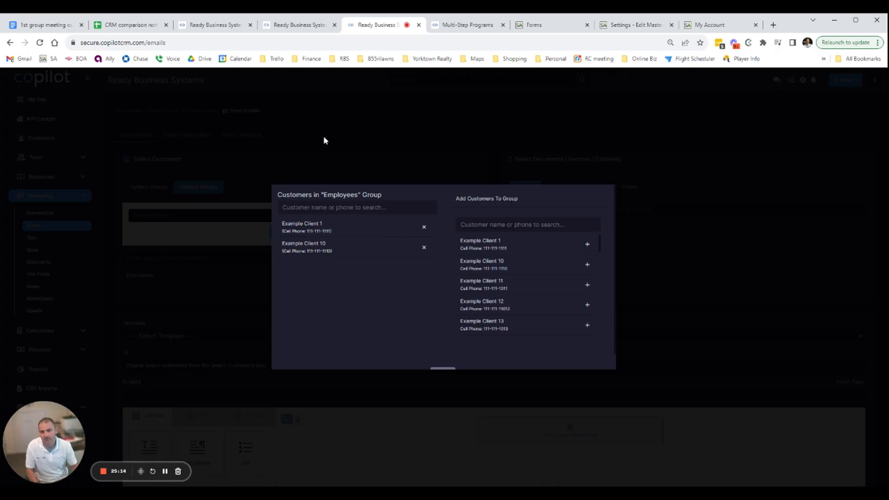
click(40, 43)
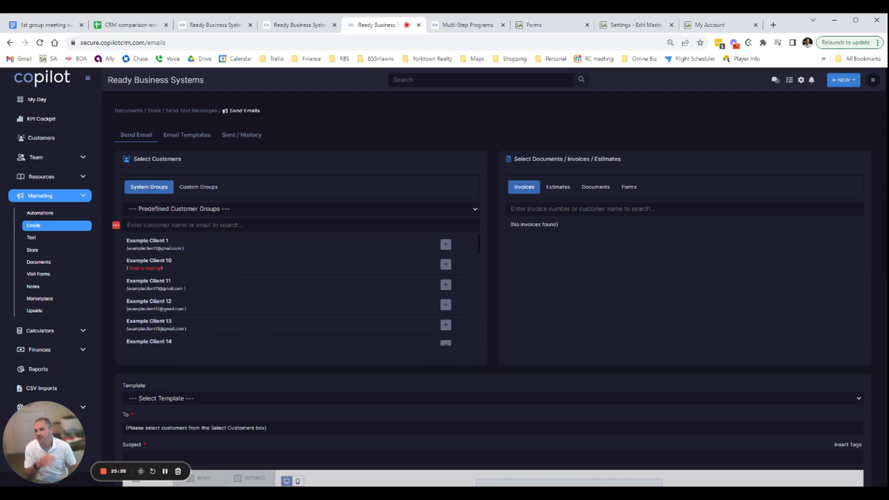
Reopen the custom groups for emails, look over the email composer, and try adding a group with no name
click(198, 189)
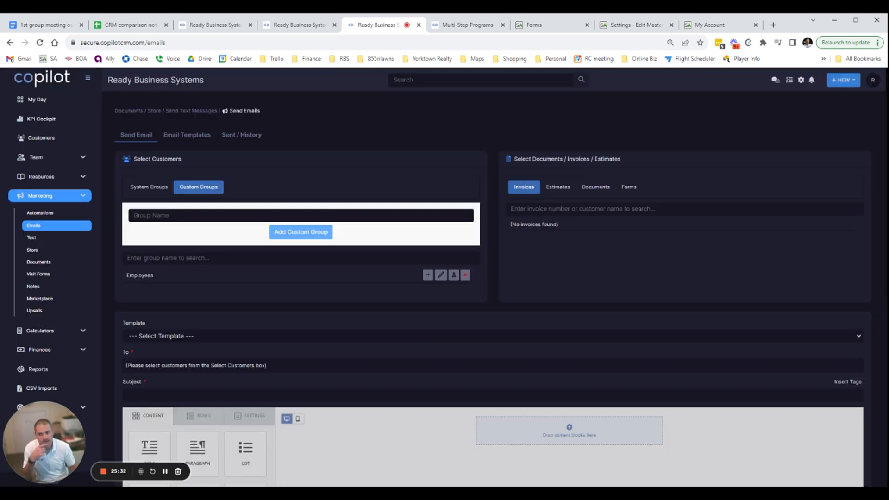
scroll(354, 368, down, 7)
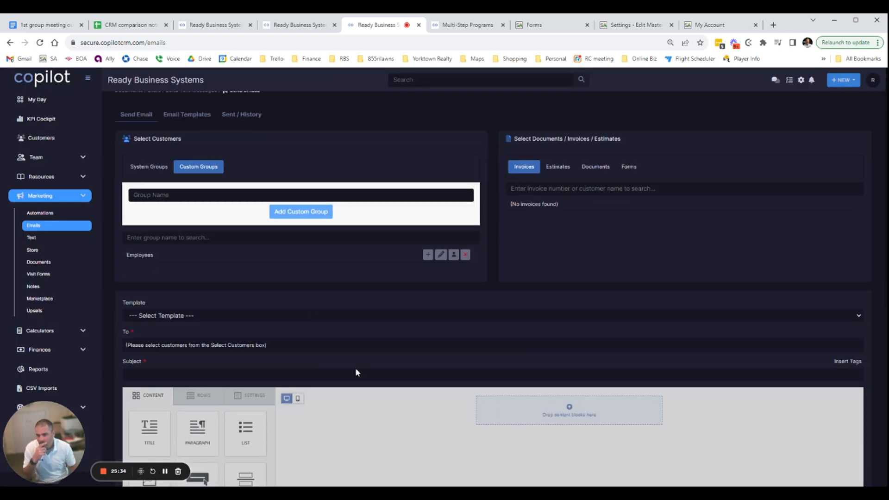
scroll(344, 342, up, 6)
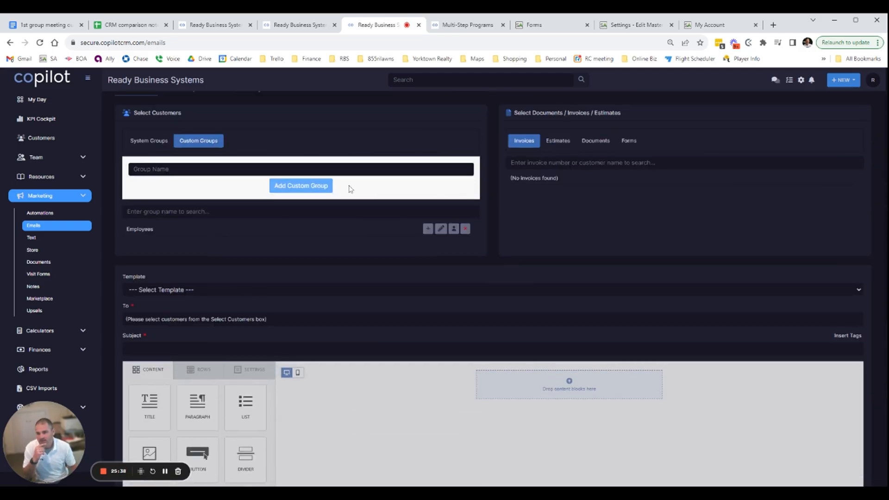
click(304, 188)
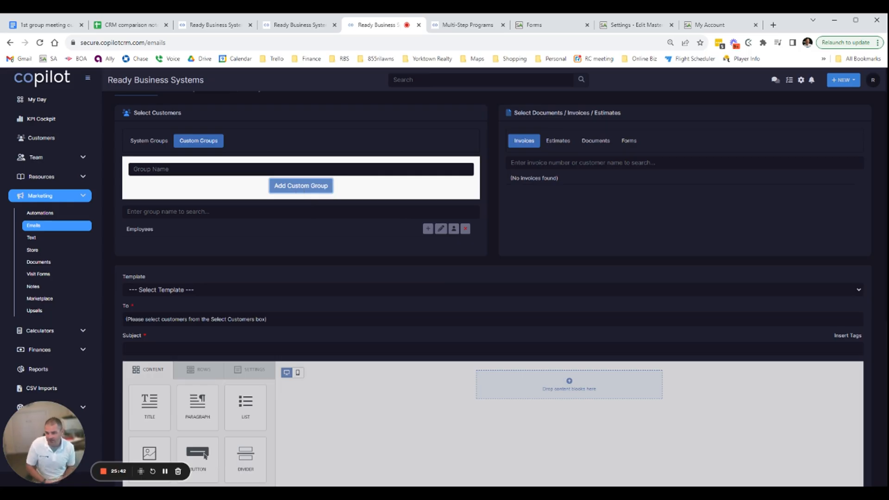
Open the list of forms that can be attached to an email and look over the attachment options
scroll(204, 456, up, 1)
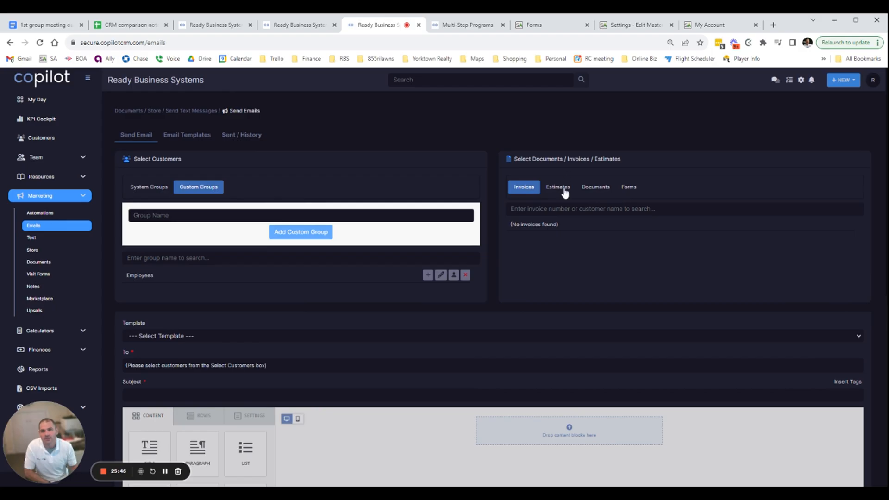
click(625, 188)
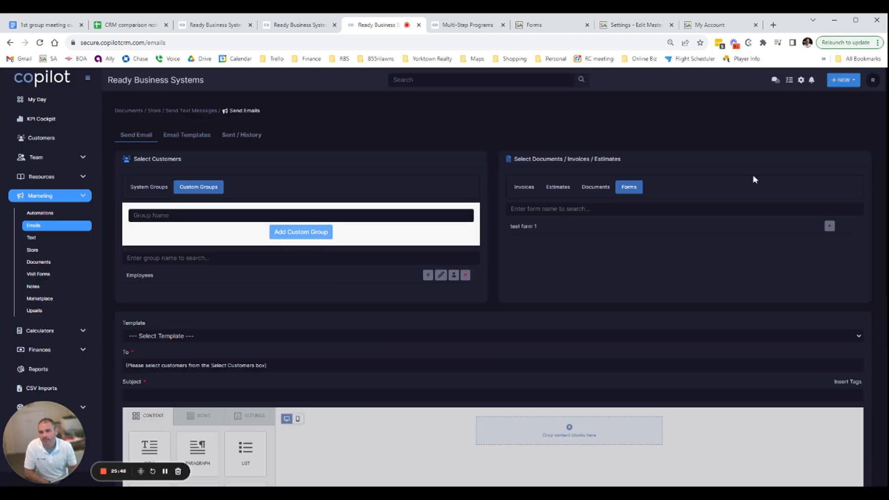
drag(560, 159, 623, 160)
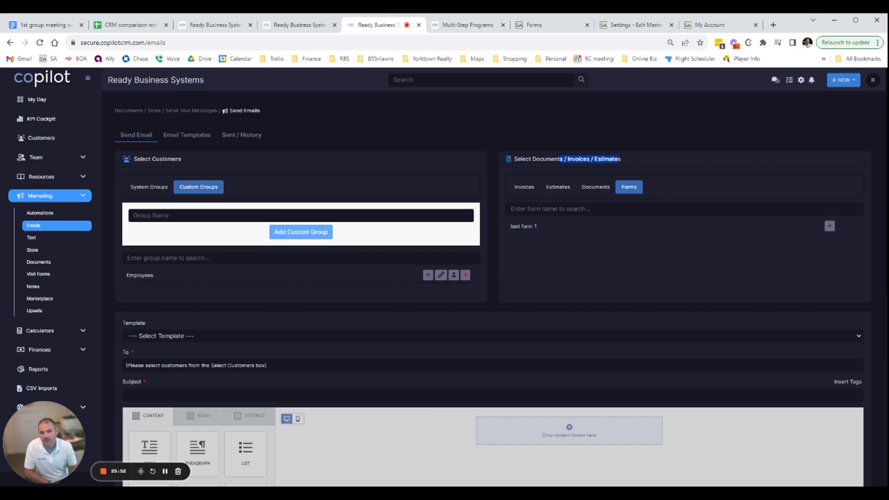
drag(538, 160, 590, 160)
scroll(496, 245, down, 2)
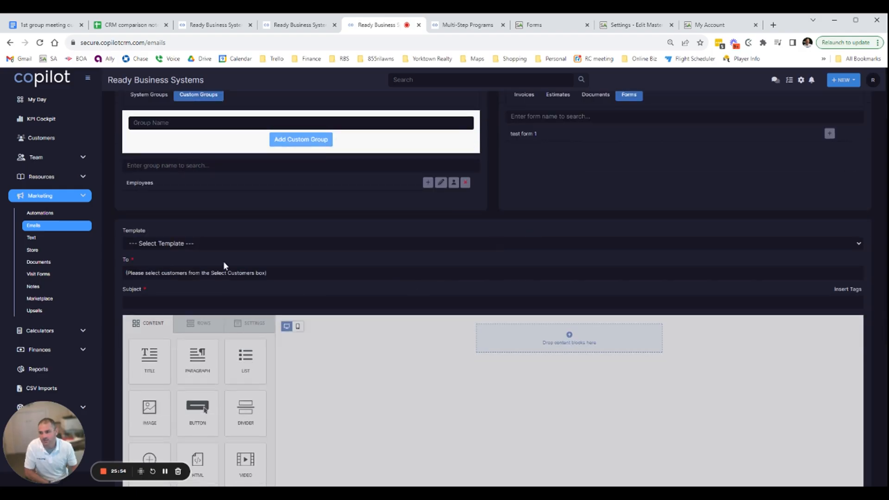
Reload the marketing emails page and compare the predefined system groups with the custom customer groups
click(49, 228)
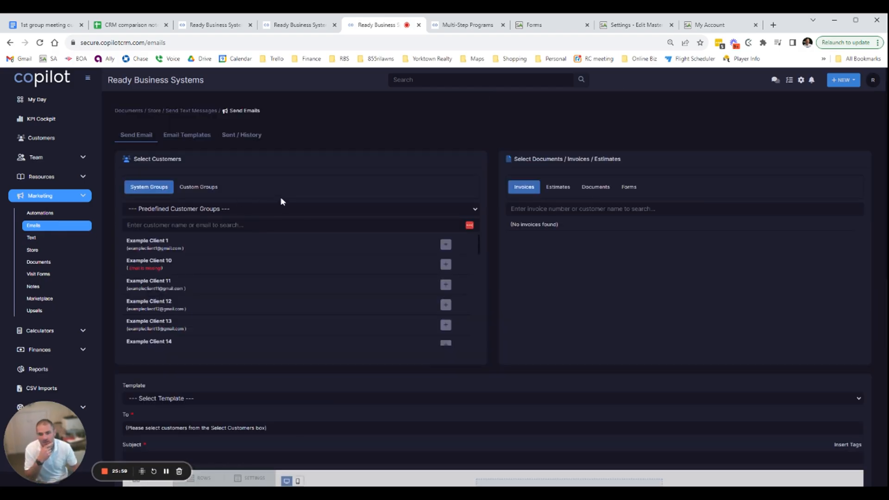
click(246, 208)
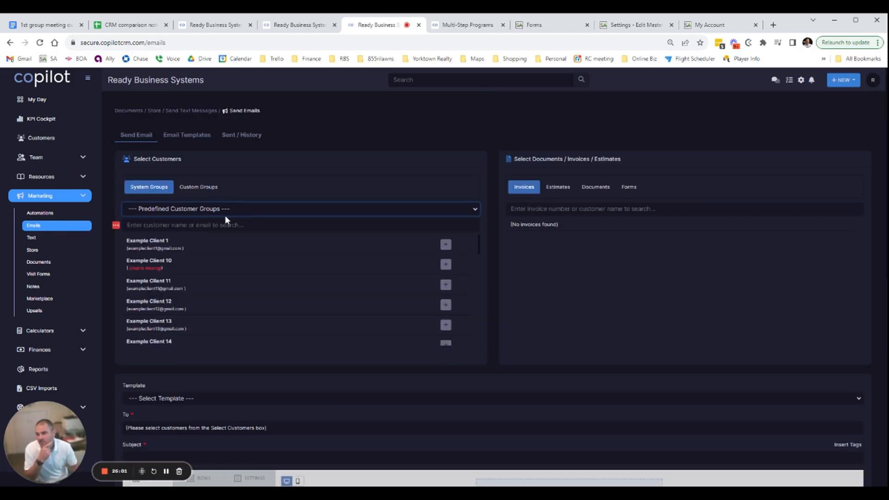
click(221, 192)
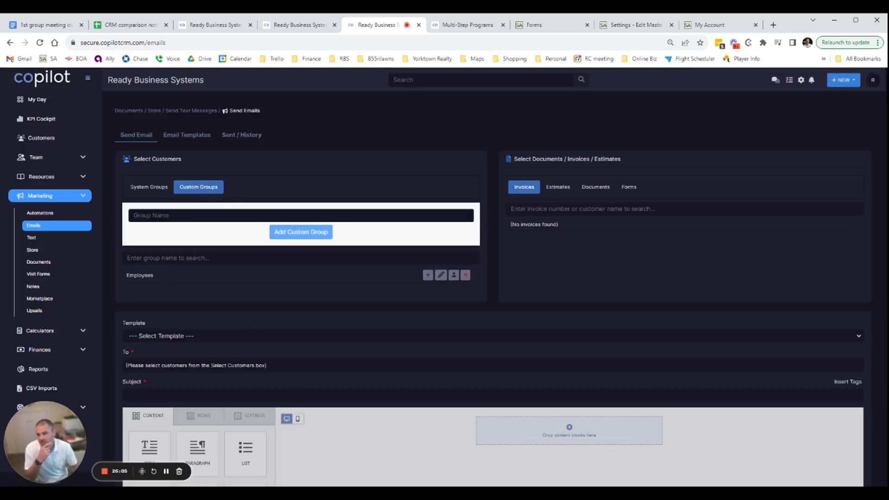
drag(142, 275, 154, 275)
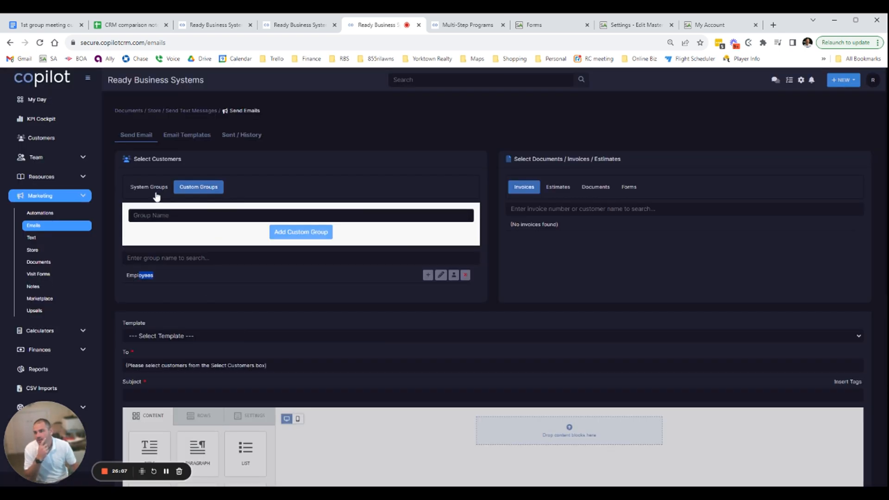
click(156, 192)
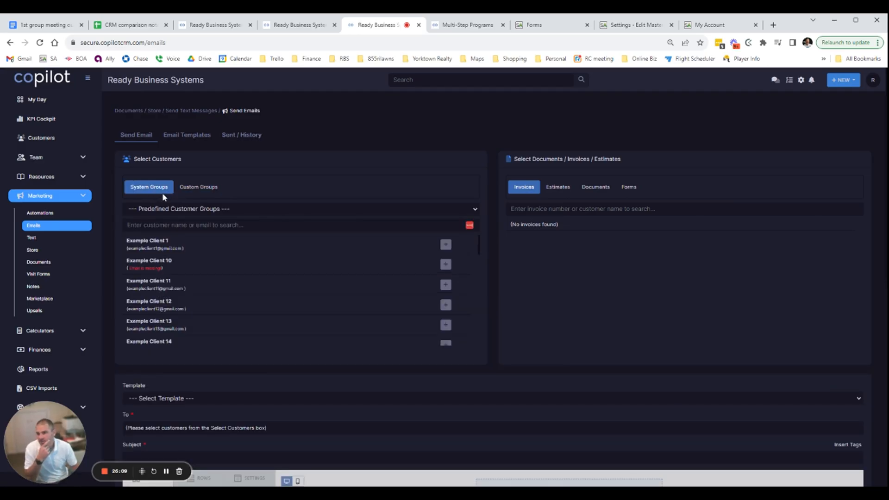
click(201, 213)
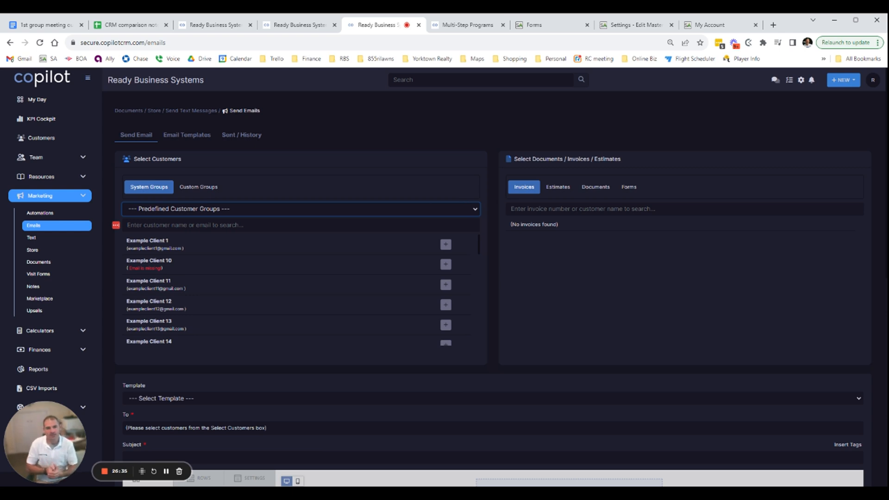
Look over the email composer's template, recipient and subject fields and its content blocks
scroll(250, 324, down, 2)
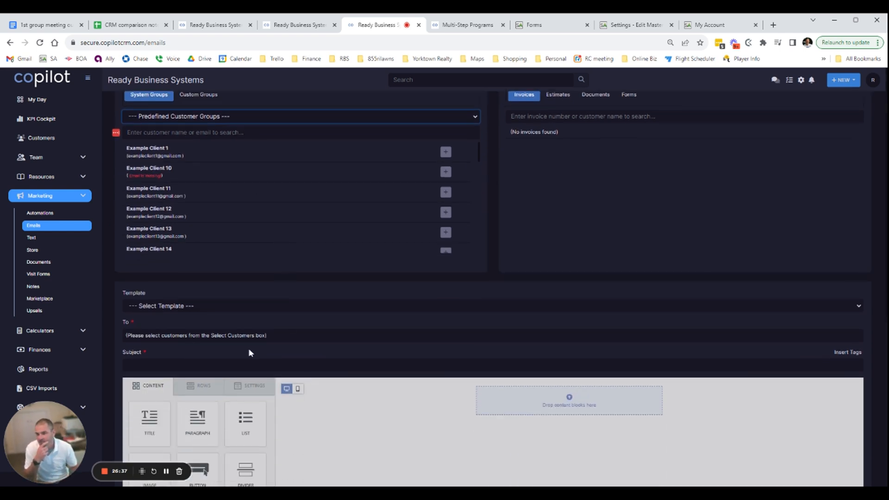
scroll(312, 360, down, 3)
scroll(298, 332, up, 3)
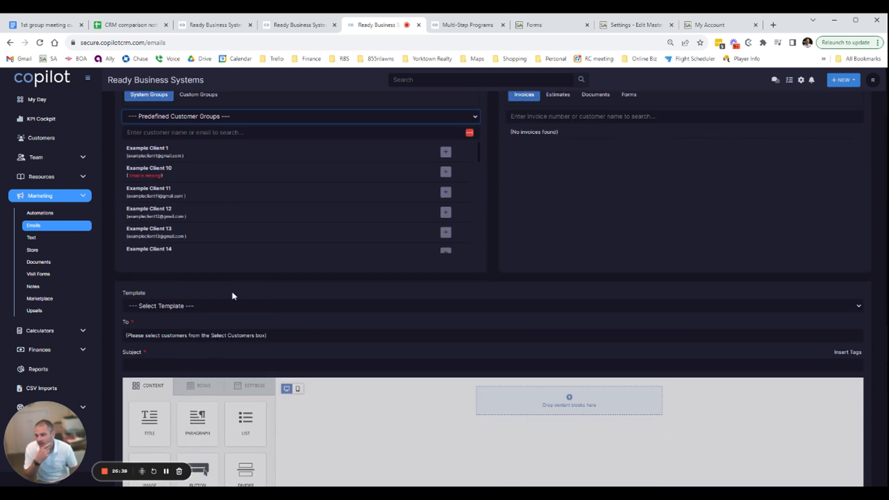
scroll(208, 295, down, 4)
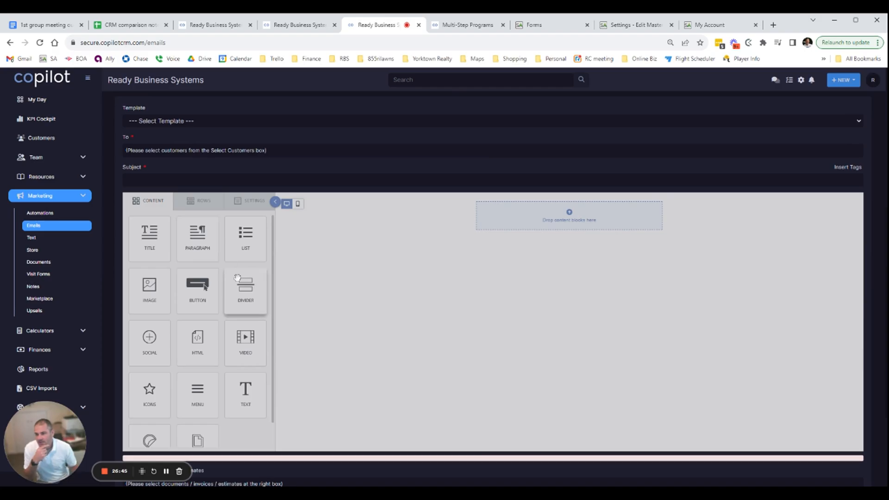
scroll(185, 353, down, 1)
scroll(190, 345, up, 1)
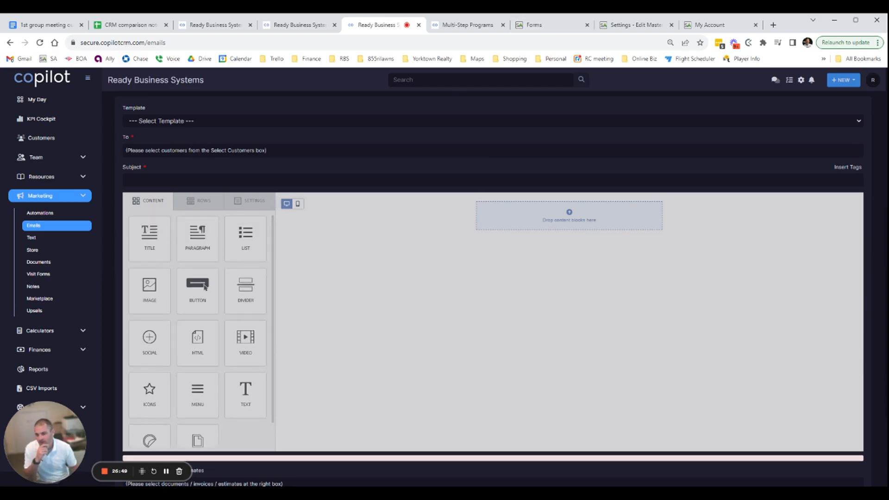
click(167, 471)
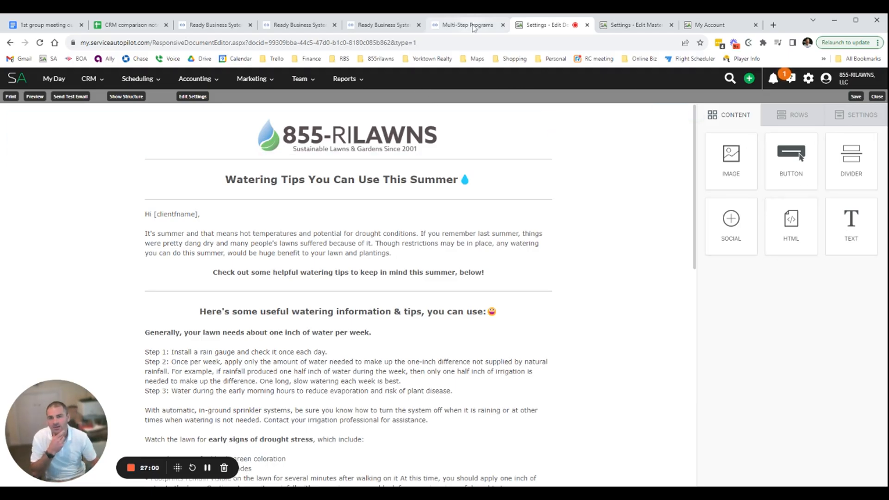
Switch to the Service Autopilot document editor and examine its Rows, Settings and Content options for comparison
click(377, 25)
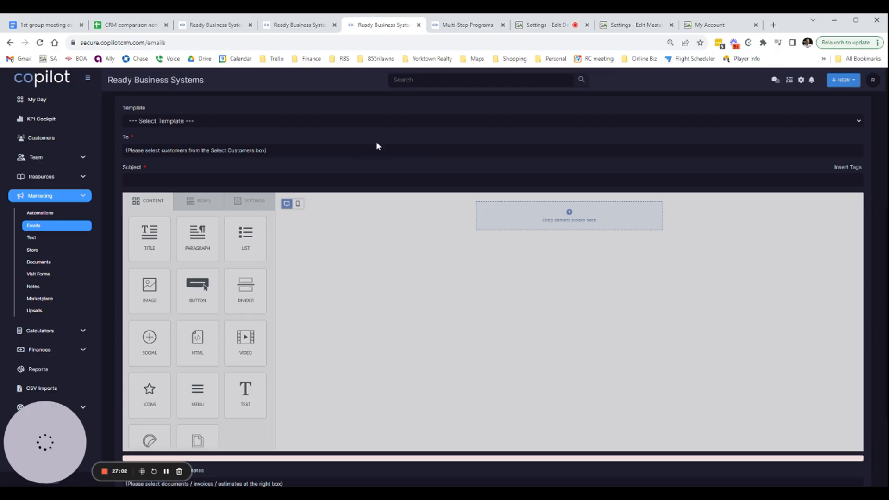
click(552, 29)
click(783, 118)
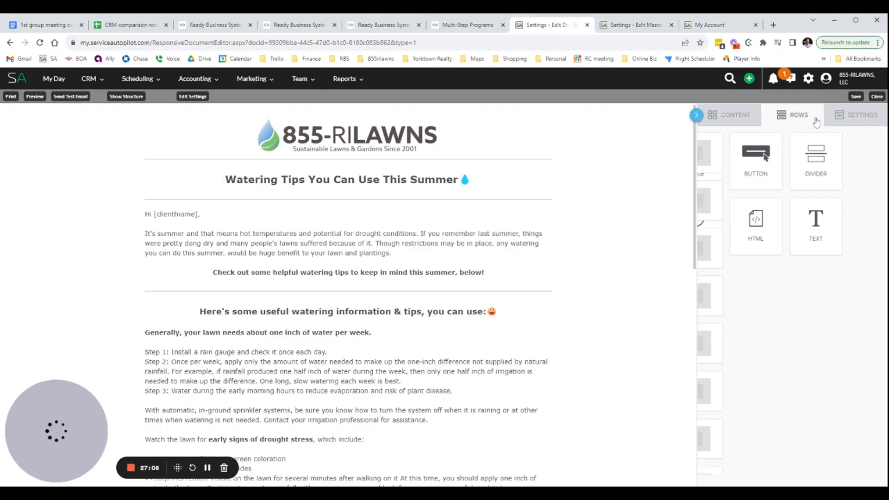
click(857, 122)
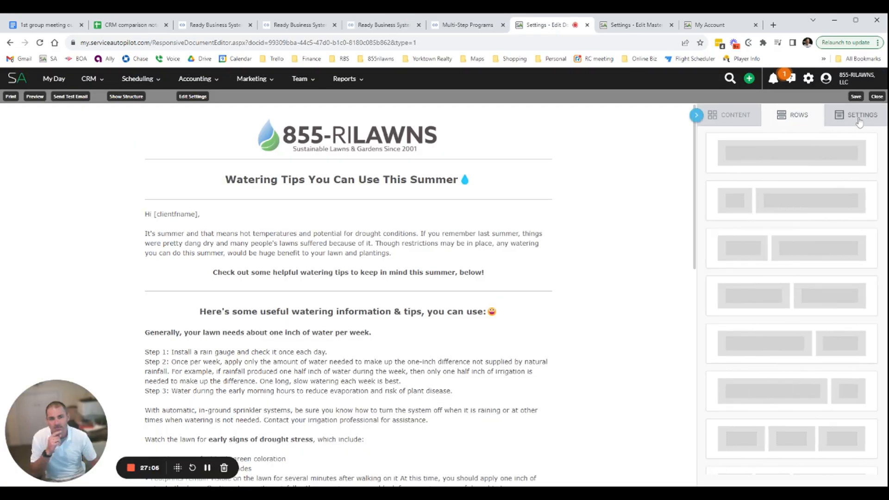
click(746, 121)
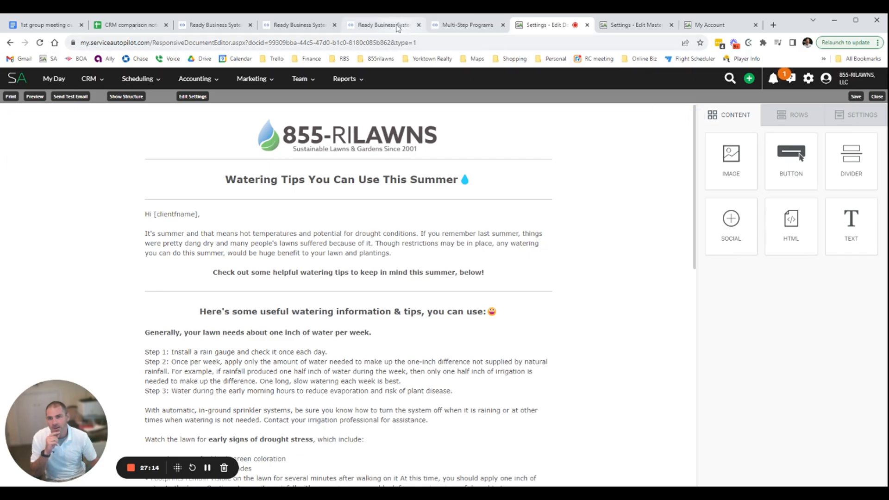
Return to Copilot, place its browser tab beside the Service Autopilot editor, and review the email page's customer selection and composer
drag(393, 25, 463, 26)
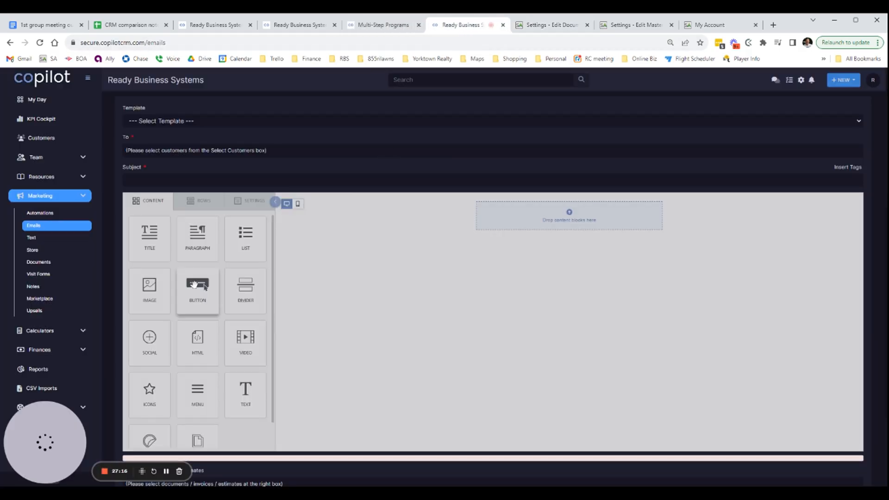
scroll(330, 294, up, 2)
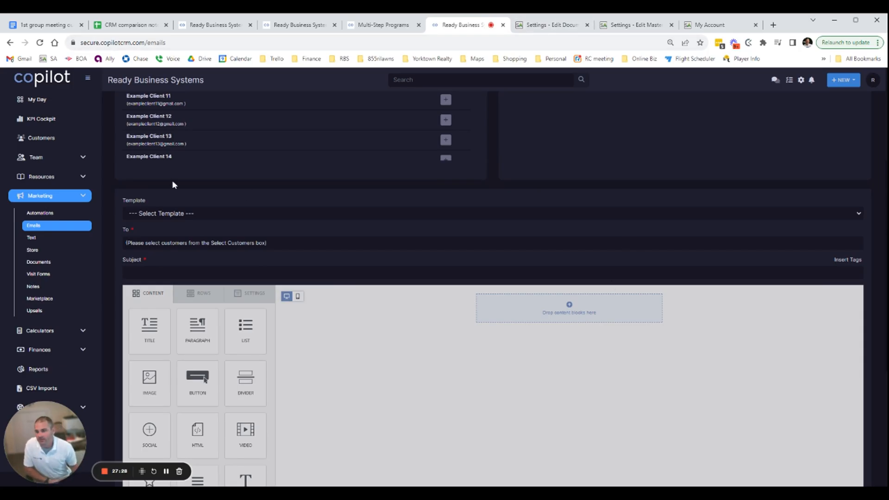
scroll(430, 345, up, 3)
scroll(429, 345, down, 1)
scroll(377, 390, down, 2)
scroll(369, 383, up, 4)
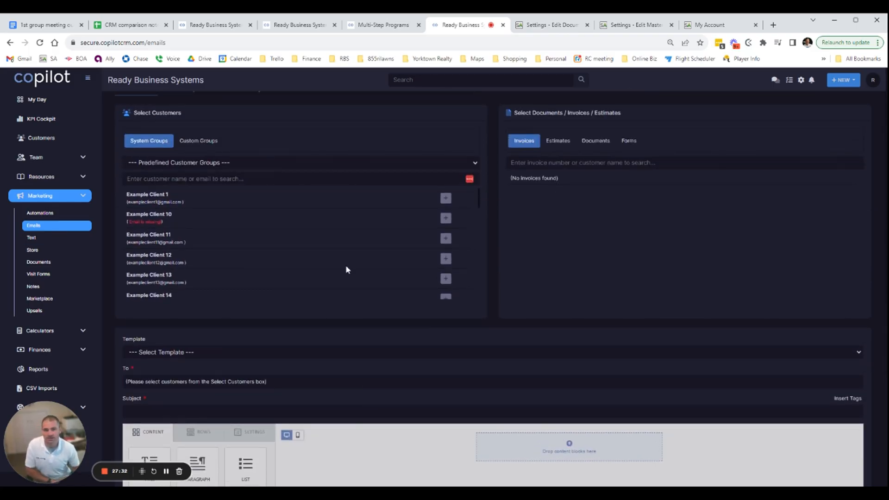
scroll(412, 243, down, 3)
scroll(351, 253, up, 3)
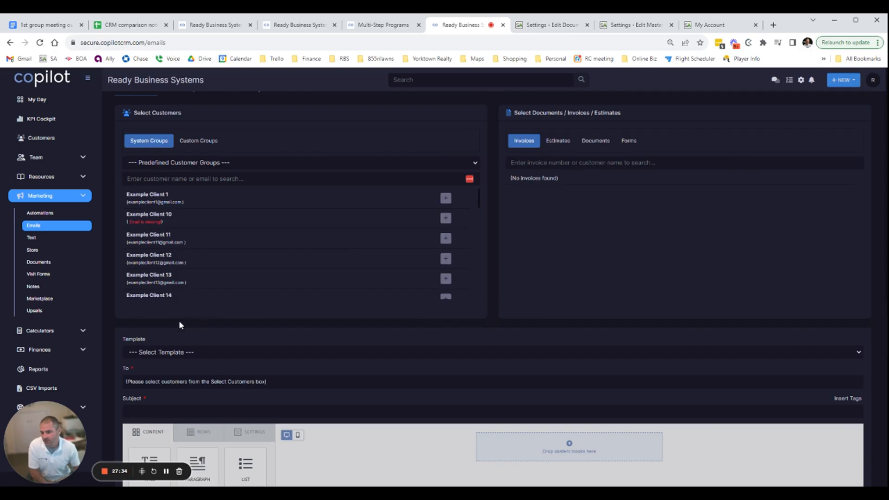
scroll(178, 323, down, 2)
click(166, 472)
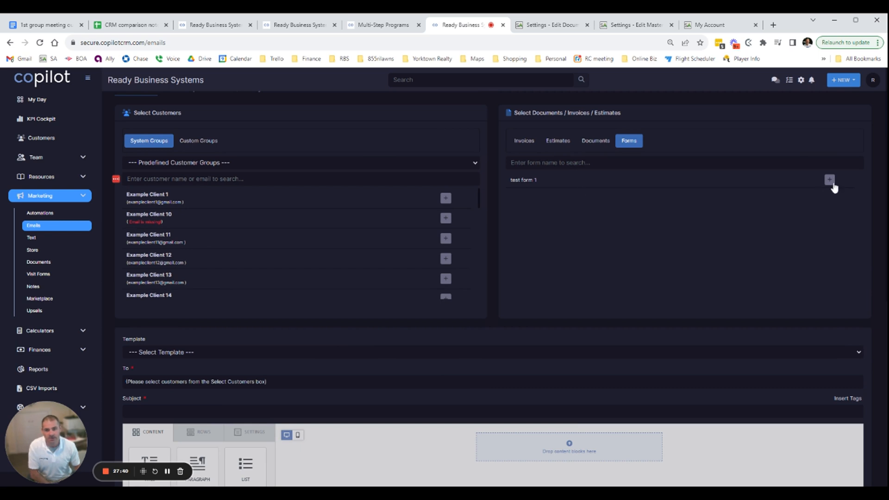
Add Example Client 1 from the system groups as the email's recipient and check the address in the To field
scroll(683, 277, up, 1)
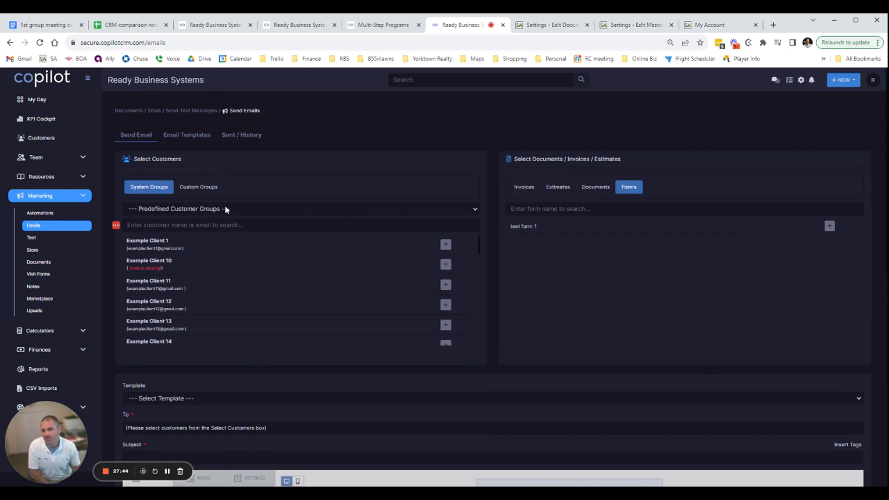
click(446, 245)
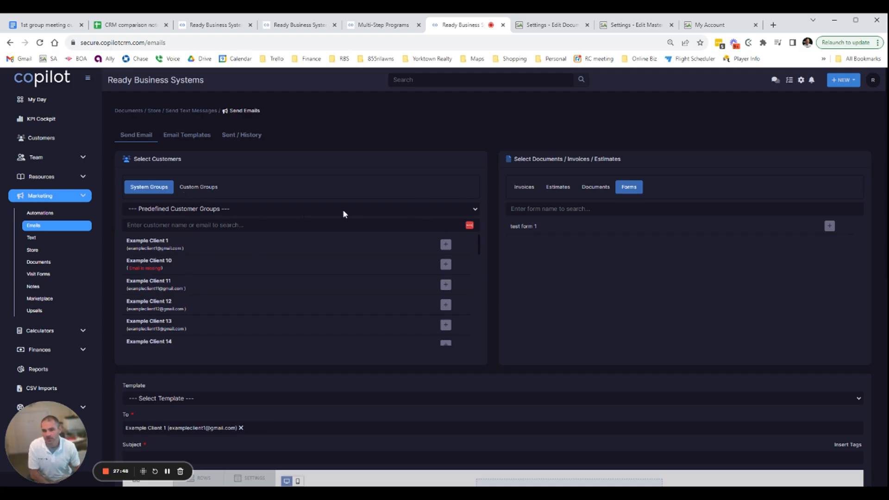
scroll(288, 336, down, 3)
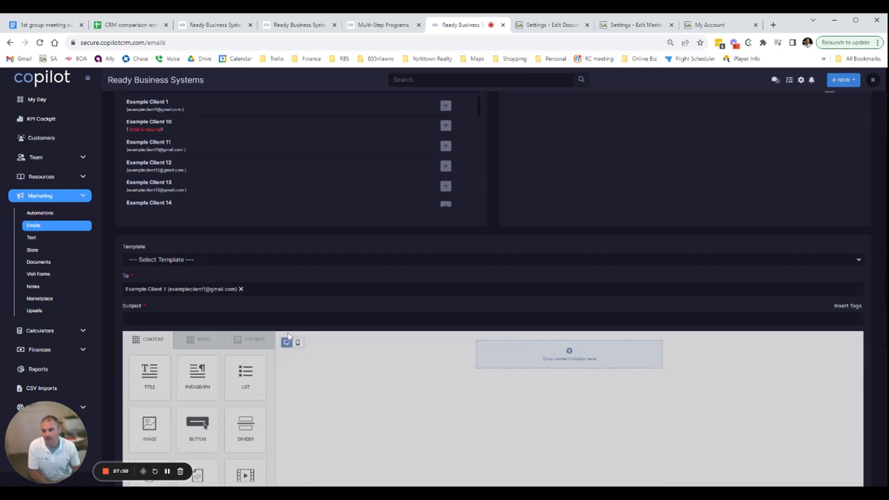
drag(168, 289, 268, 288)
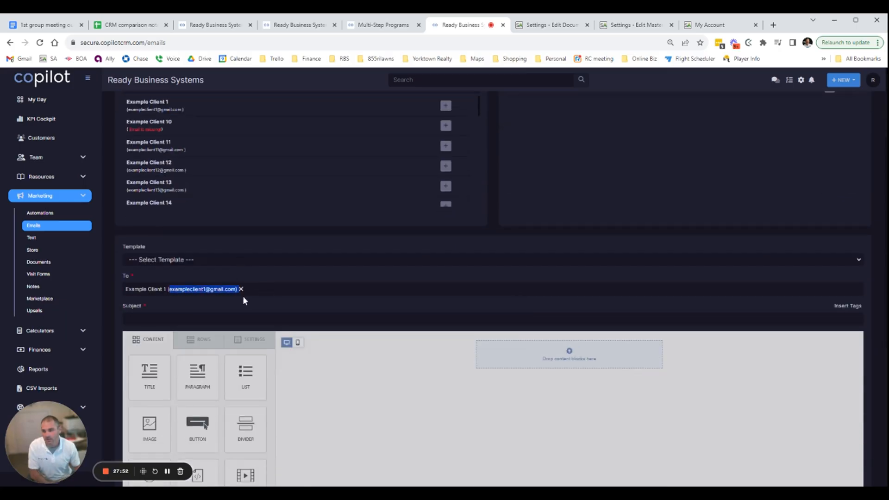
Load the Estimate Accepted (Notify Customer) v2 template into the email
scroll(278, 333, down, 3)
scroll(323, 374, up, 2)
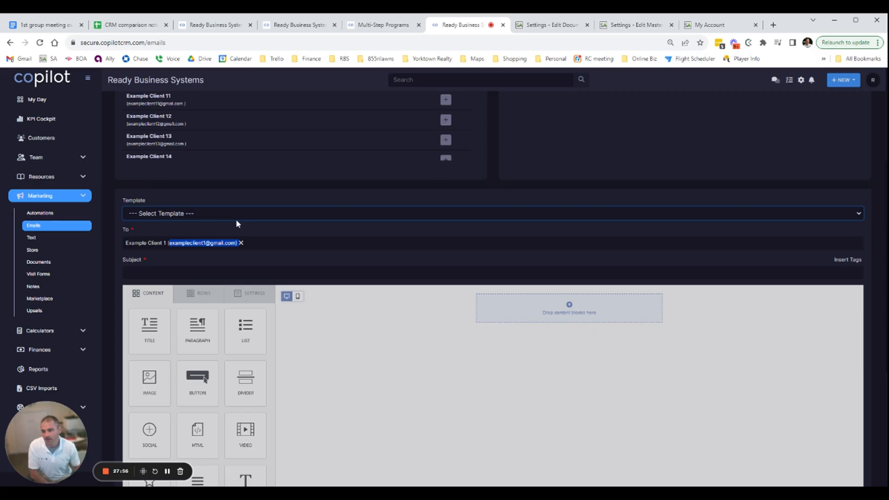
click(415, 326)
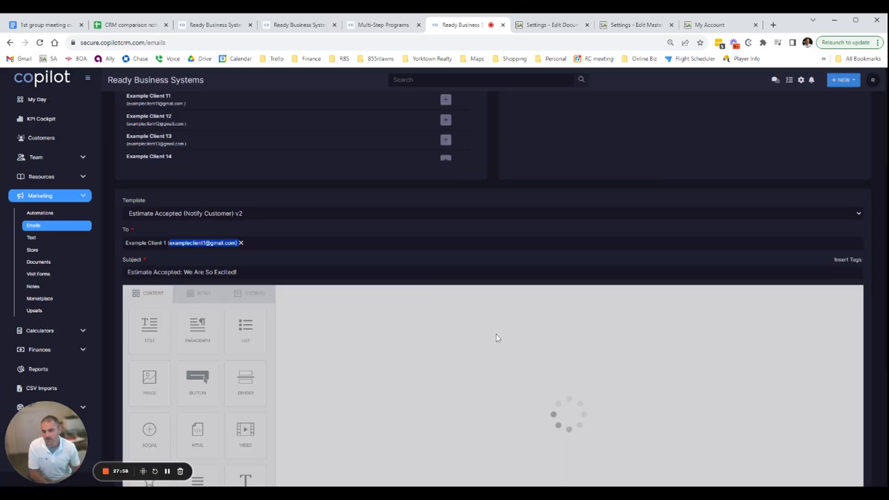
scroll(498, 338, down, 3)
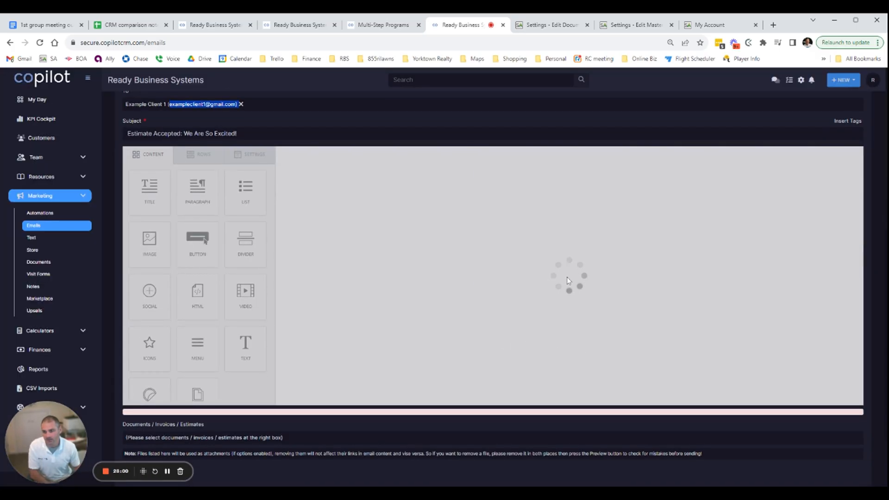
scroll(570, 281, up, 3)
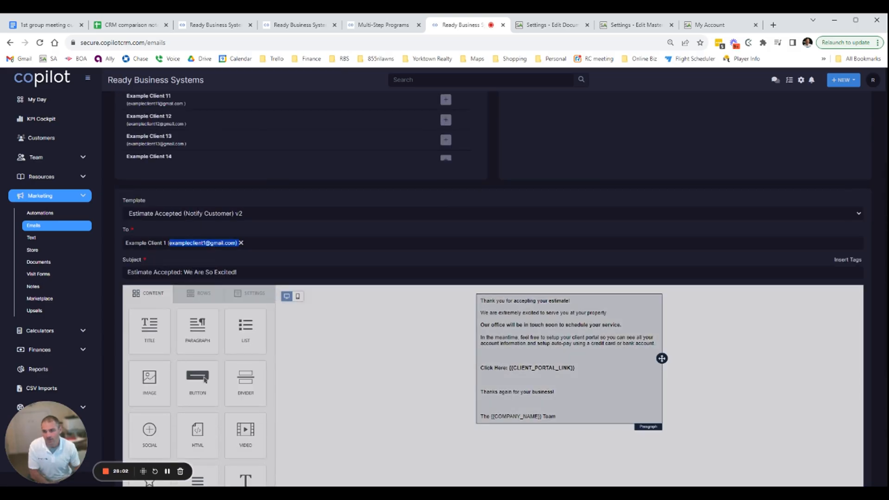
Place the text cursor after the client portal link in the email body
click(482, 379)
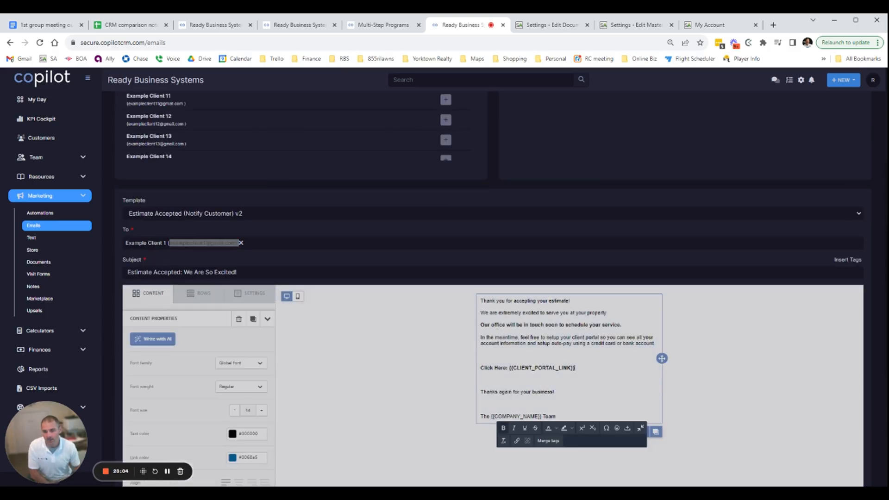
scroll(826, 217, up, 3)
scroll(776, 215, down, 3)
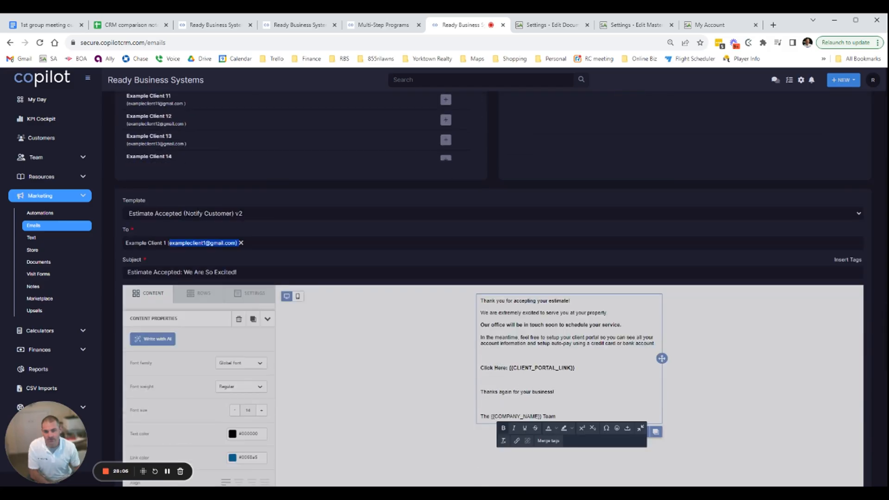
scroll(669, 262, up, 2)
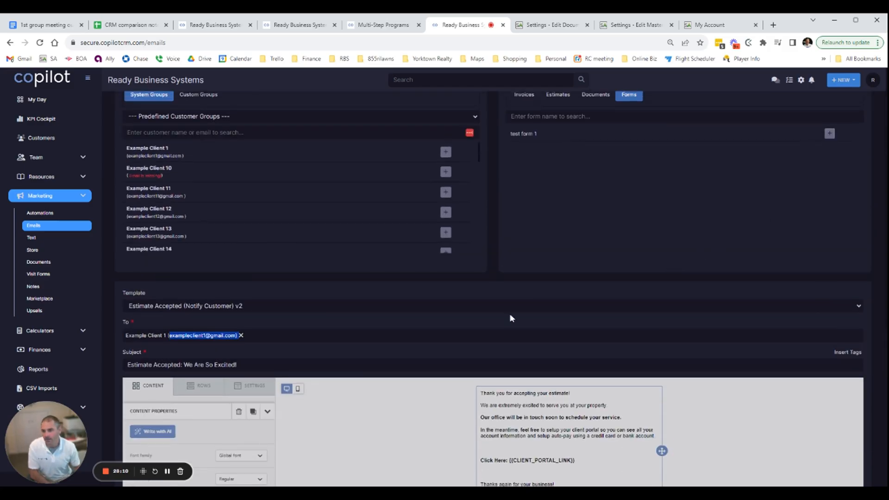
scroll(551, 325, up, 2)
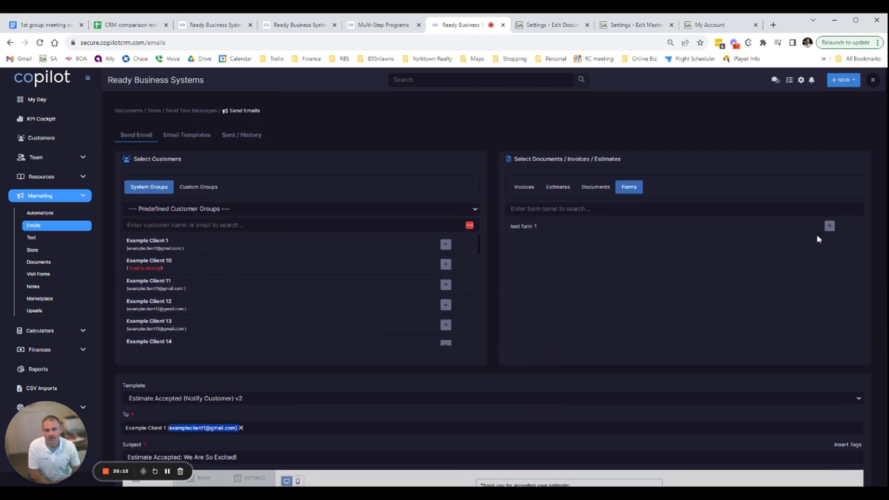